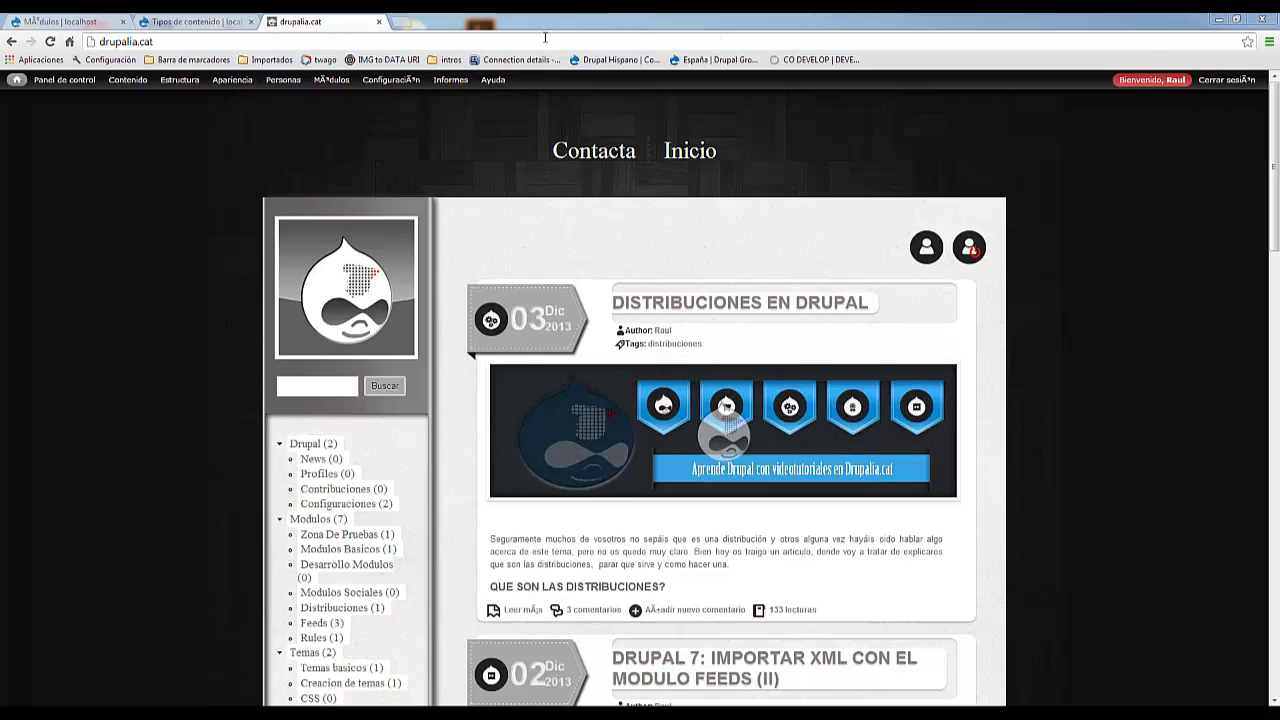
Step: Check the Fields group in the modules list and open the field management page of the oficina content type
click(77, 23)
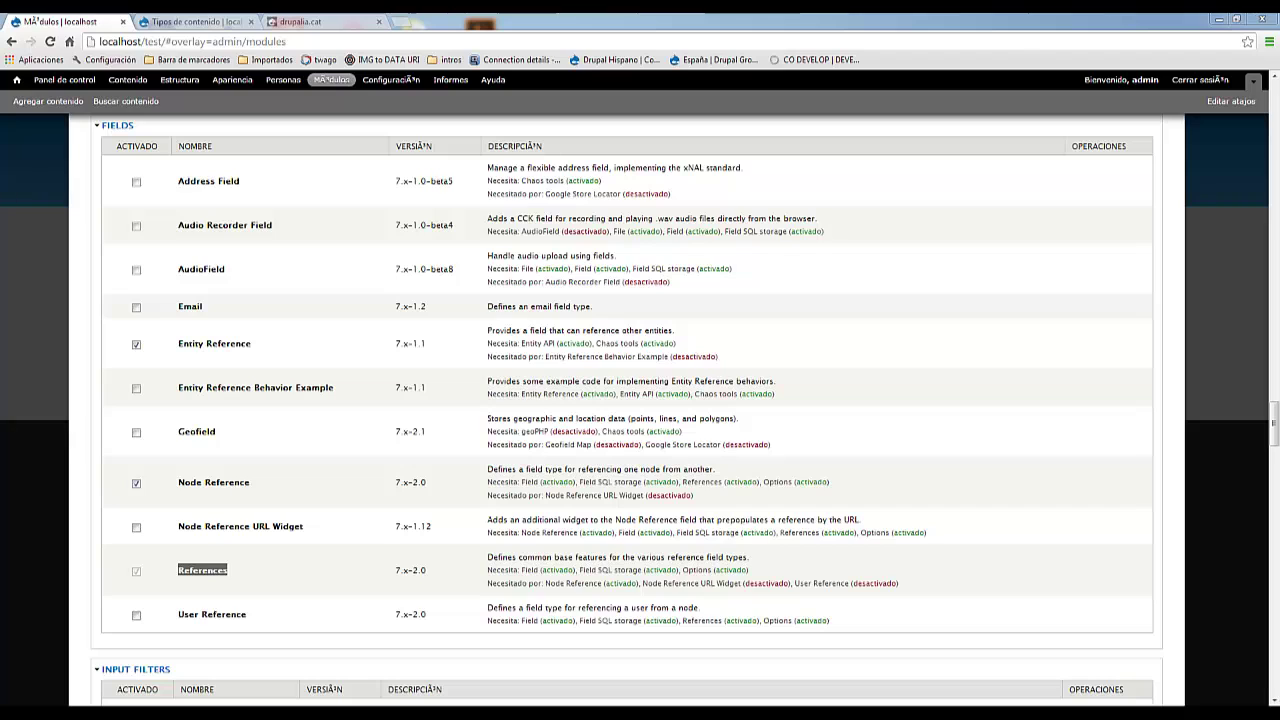
click(190, 22)
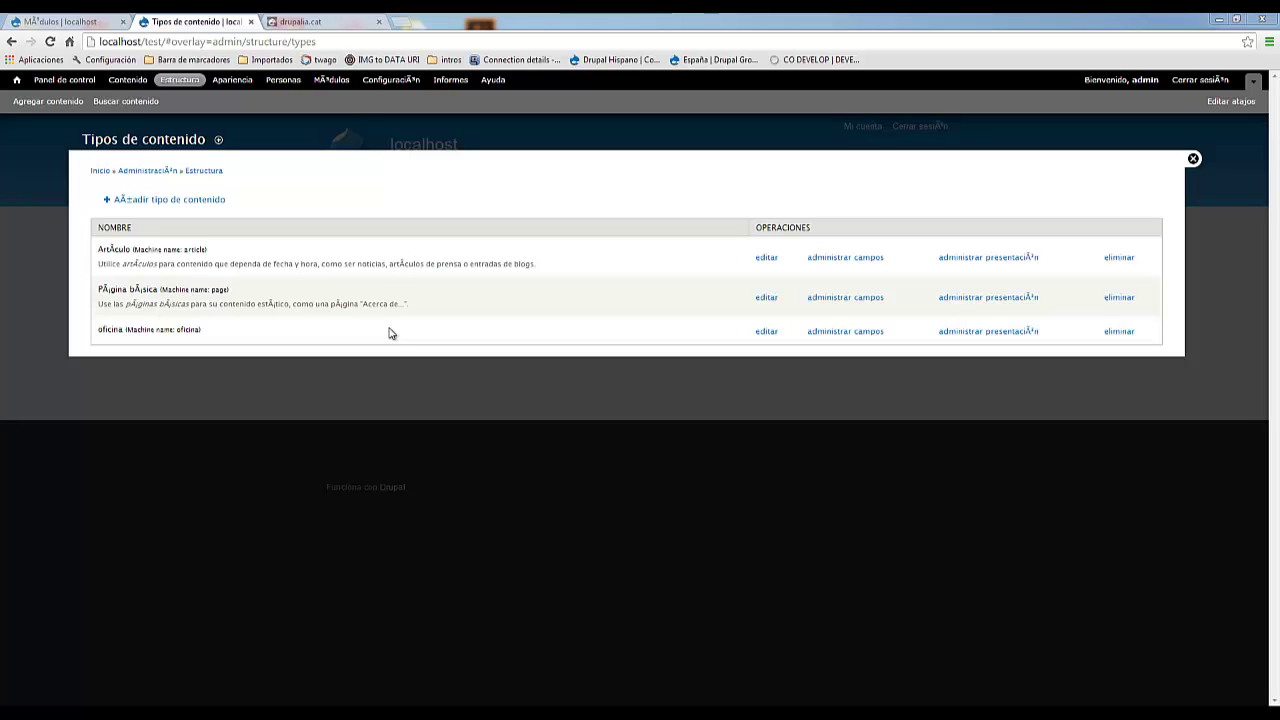
middle_click(858, 341)
key(ctrl+Tab)
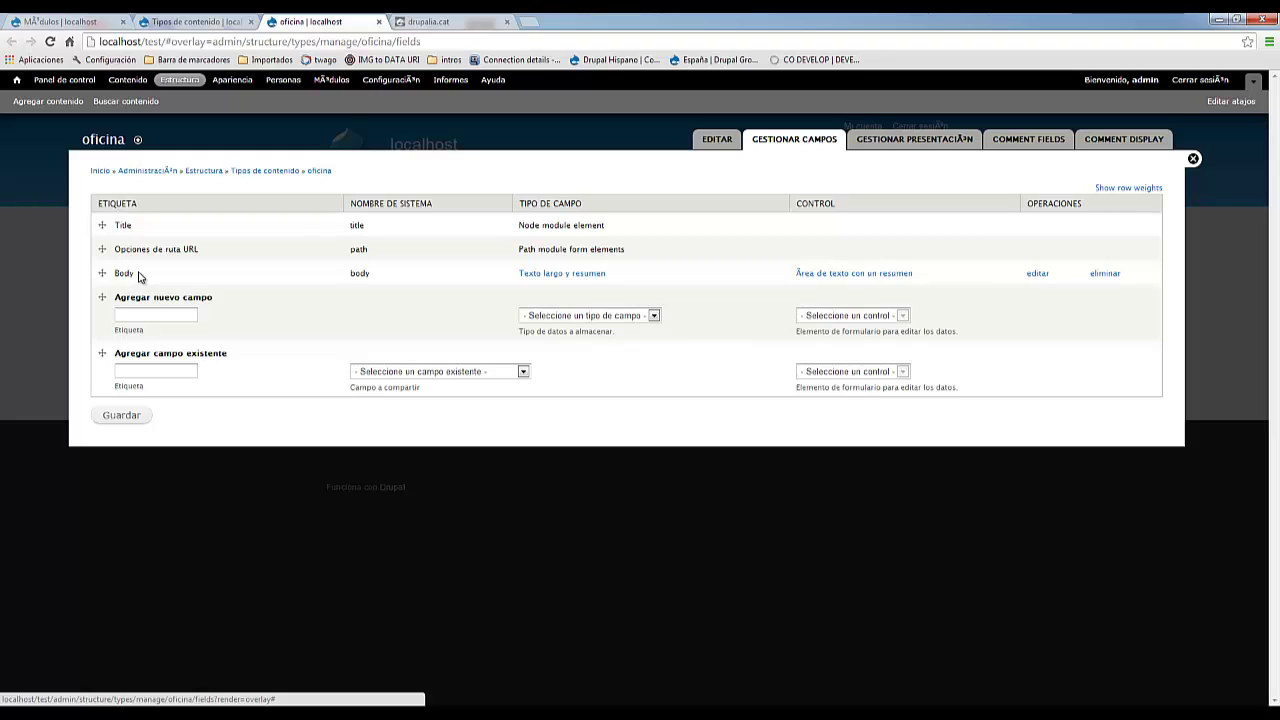
Step: Add a new field labelled "name machine" of type Machine name from Title to the oficina content type and save it
click(531, 316)
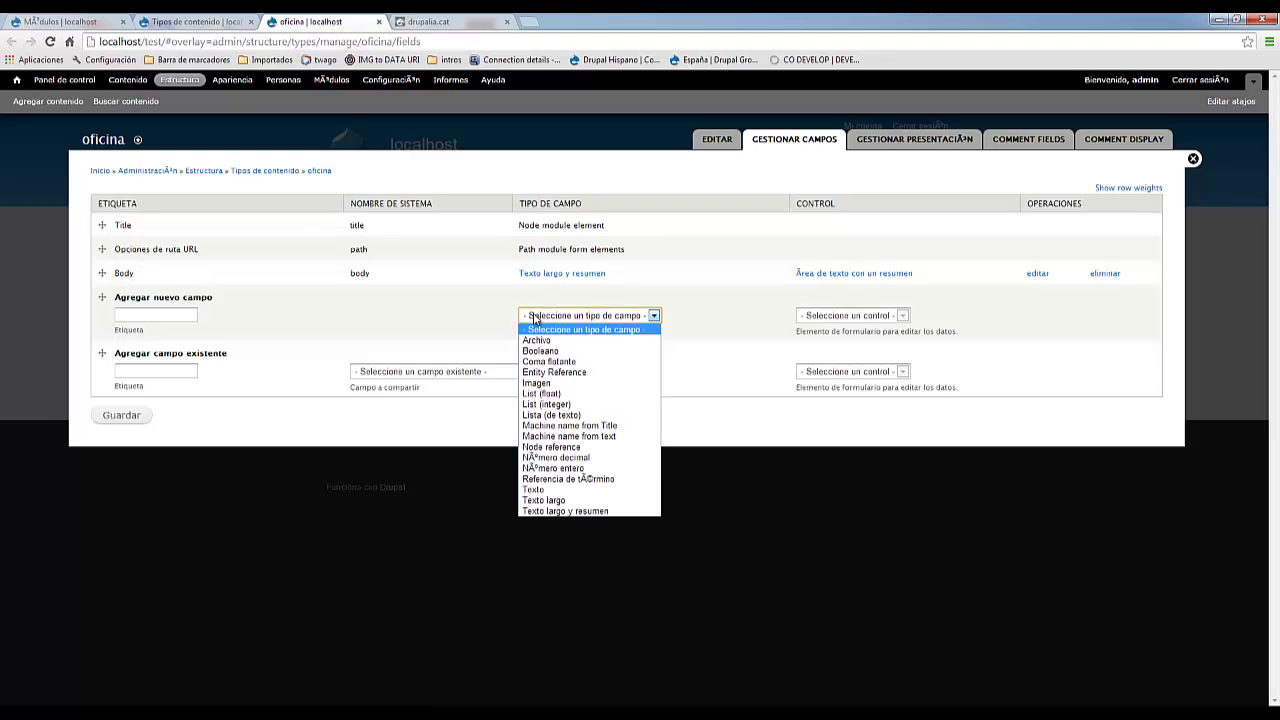
click(589, 428)
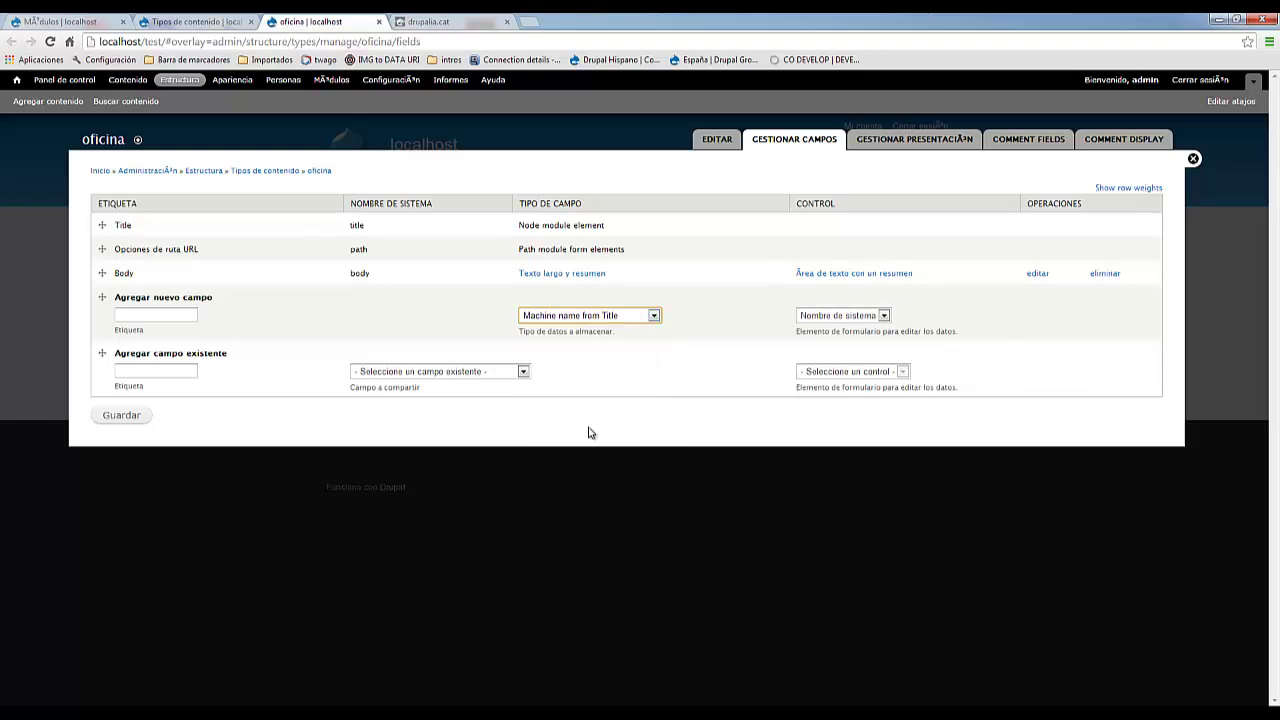
click(150, 314)
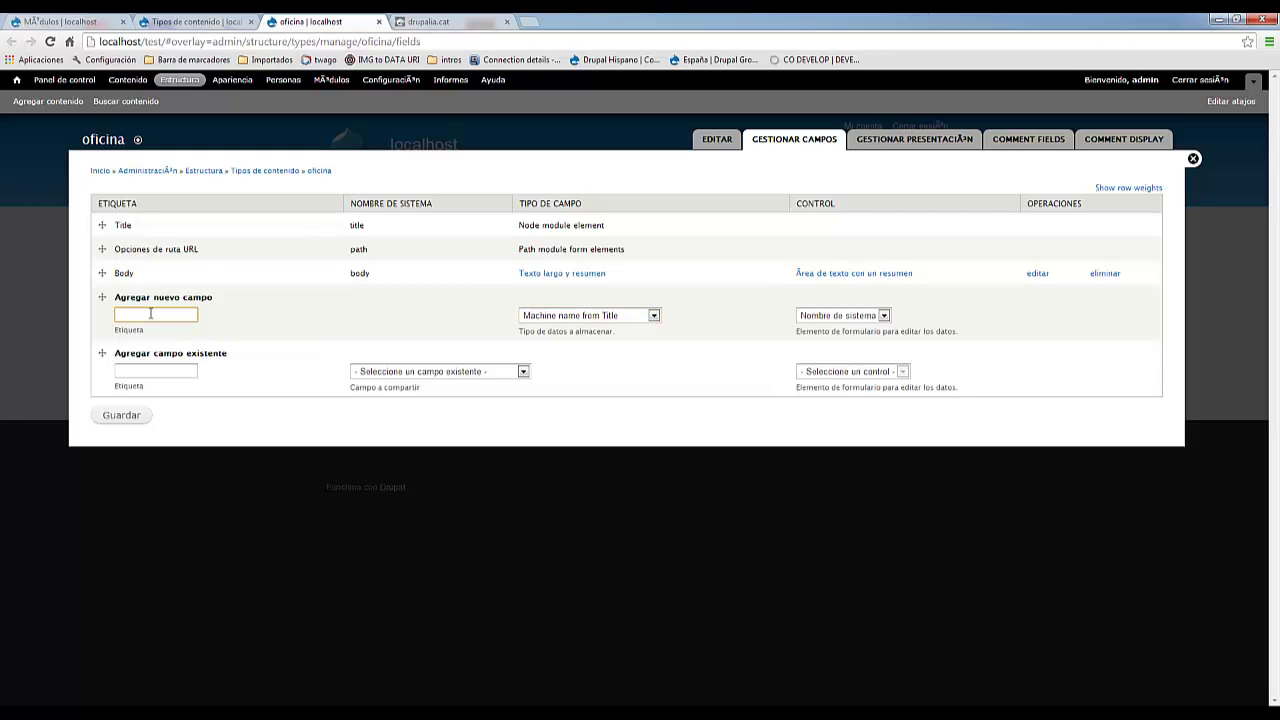
text(u)
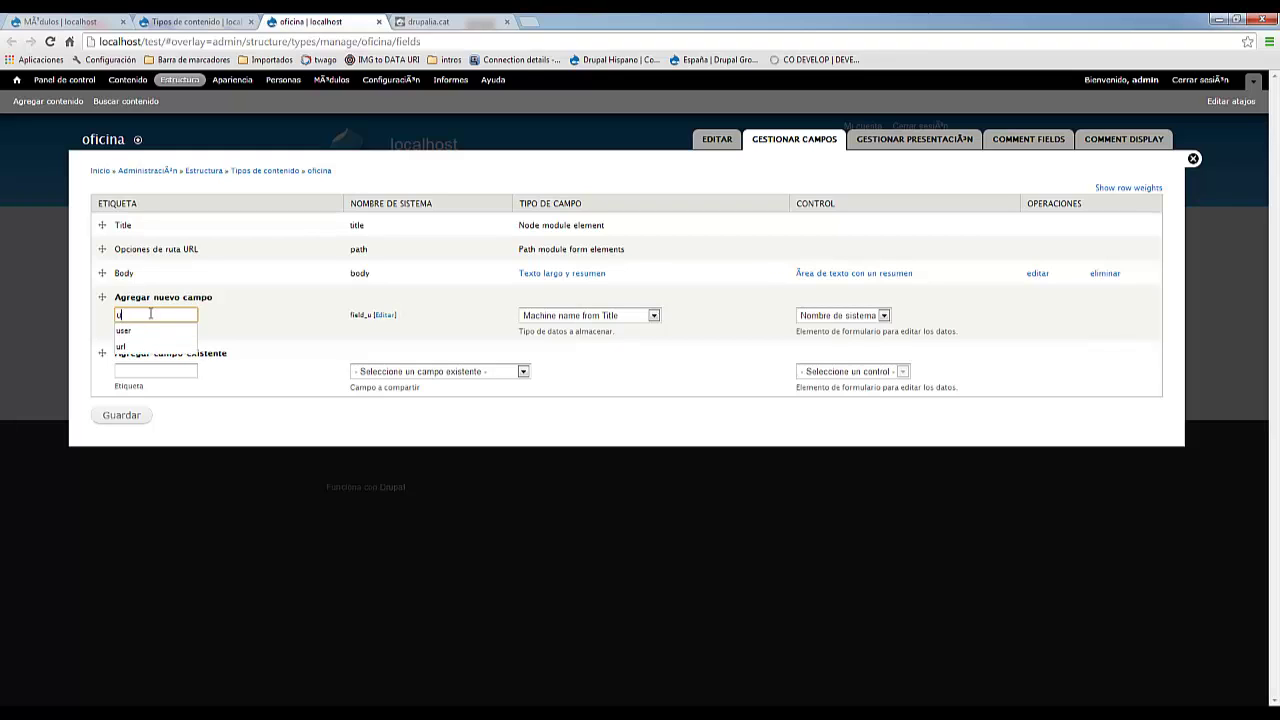
key(BackSpace)
text(name machine)
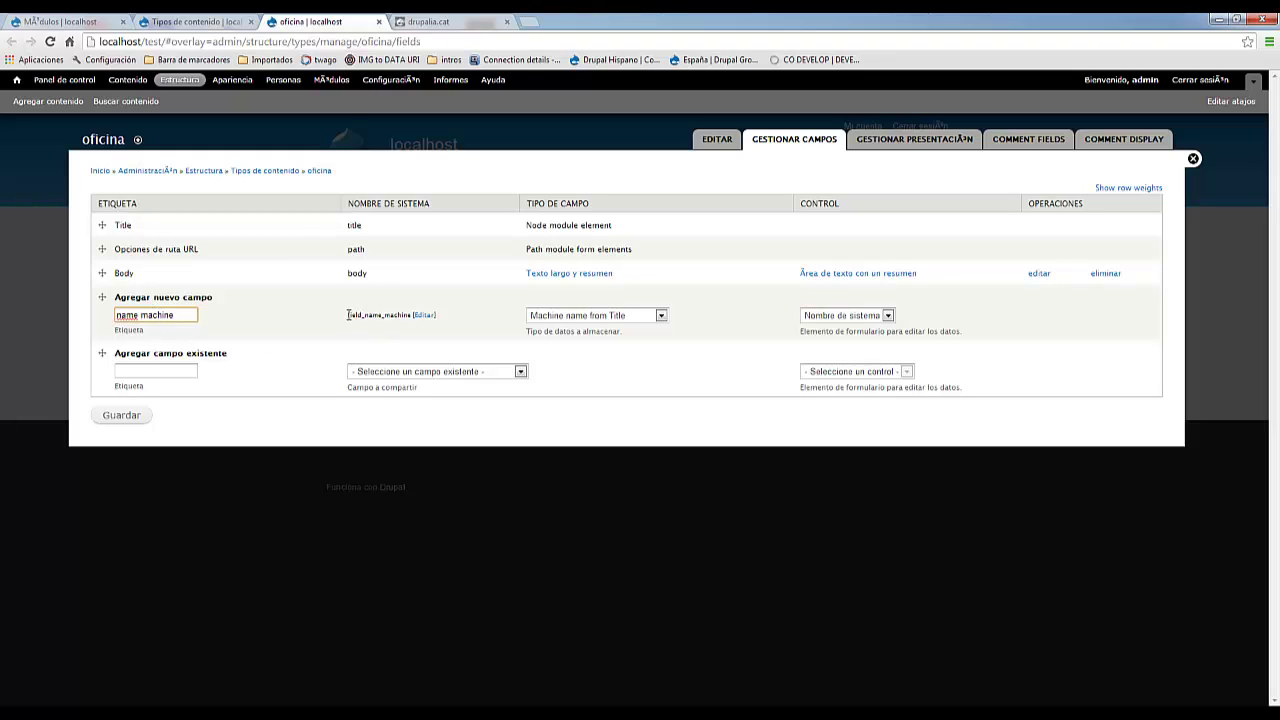
drag(348, 314, 414, 310)
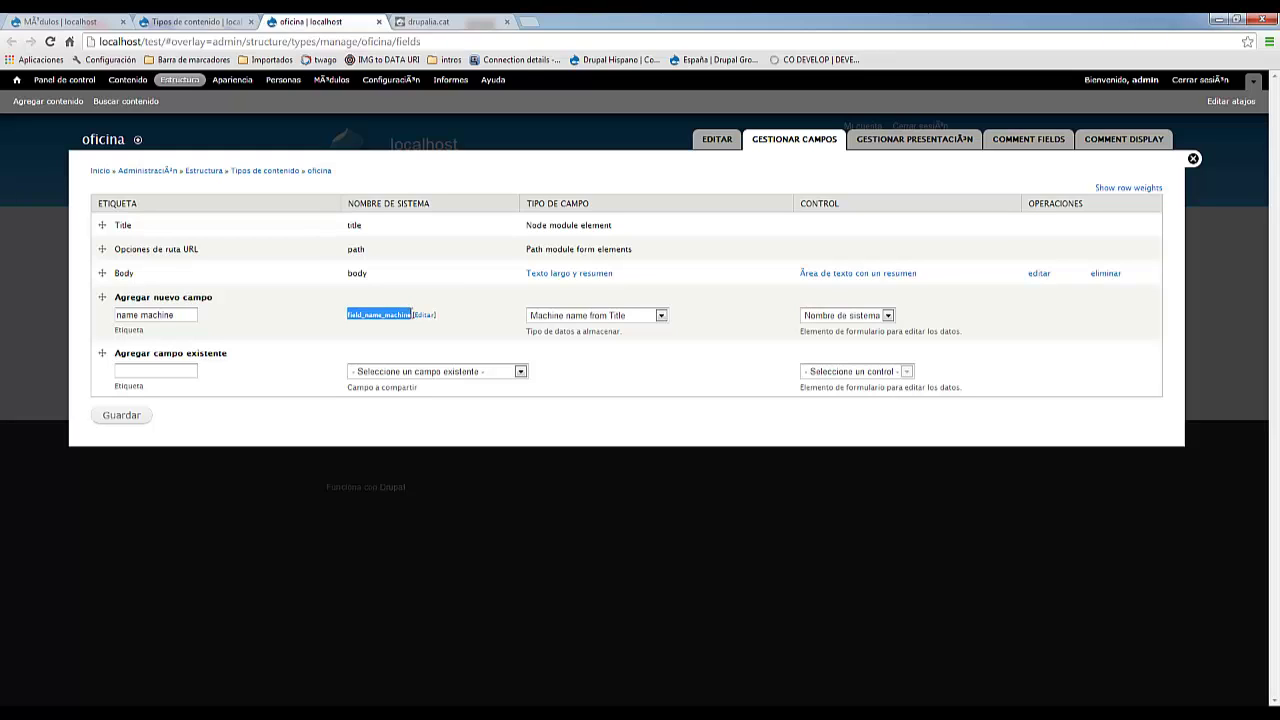
click(362, 319)
click(120, 416)
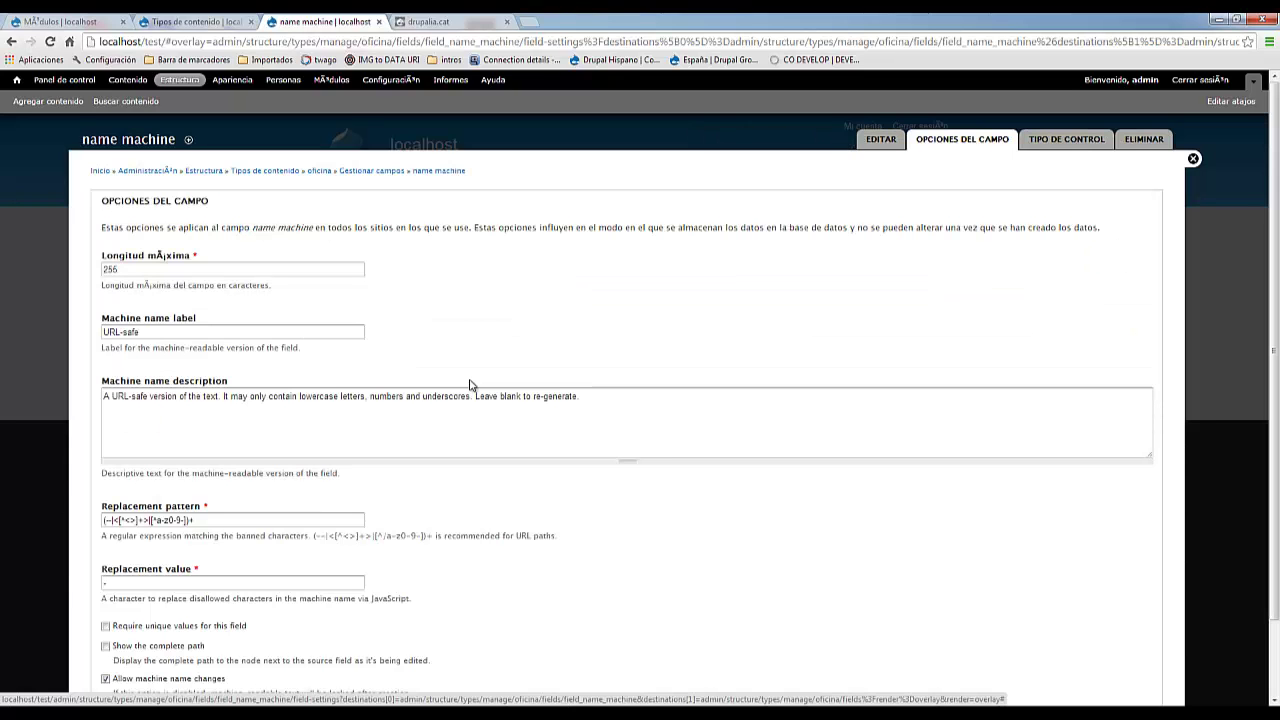
Step: Set the field's machine name label to "Name machine"
click(157, 332)
triple_click(157, 332)
text(Na)
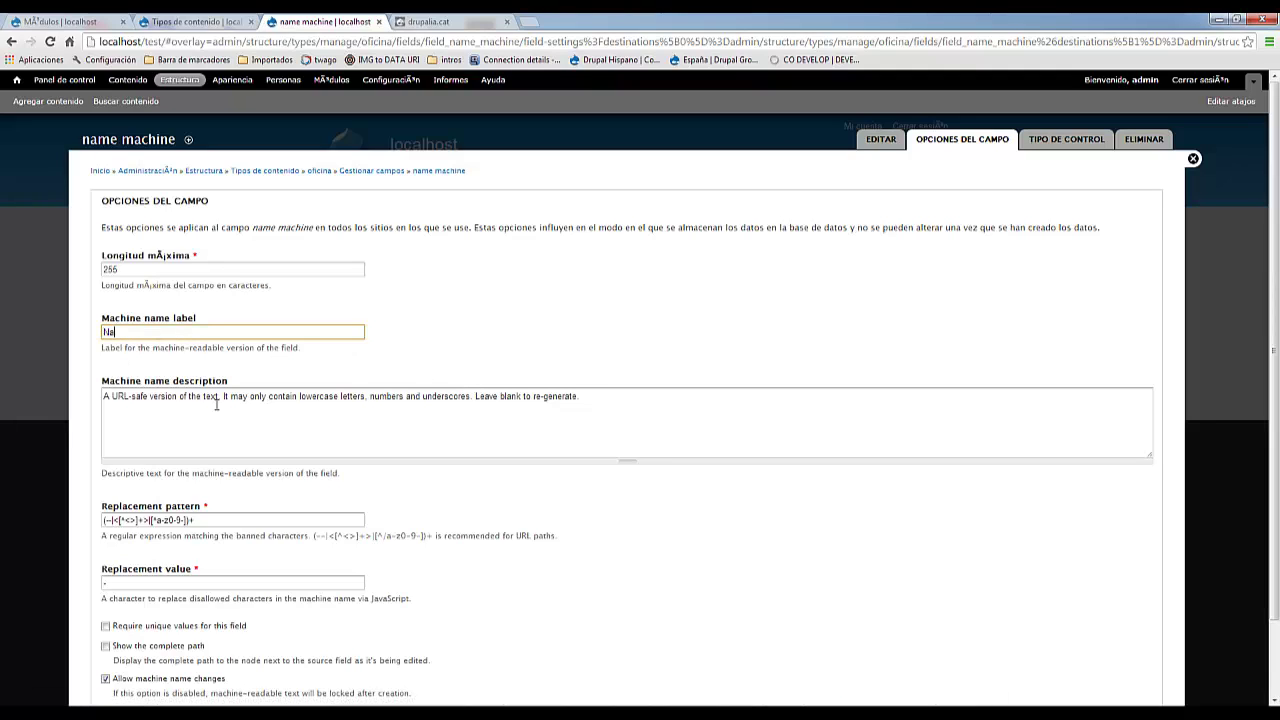
text(me machine)
Step: Disallow machine name changes, require unique values for the field, and save the field options
scroll(614, 508, down, 2)
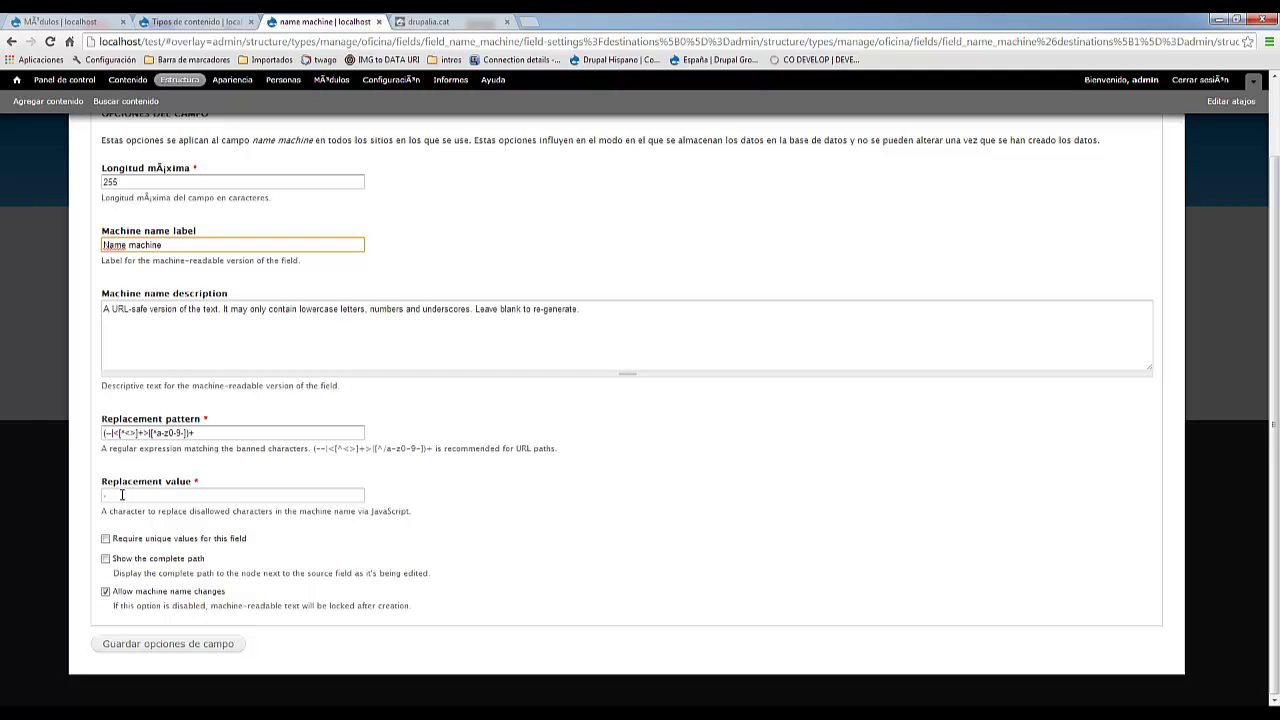
click(119, 492)
click(97, 502)
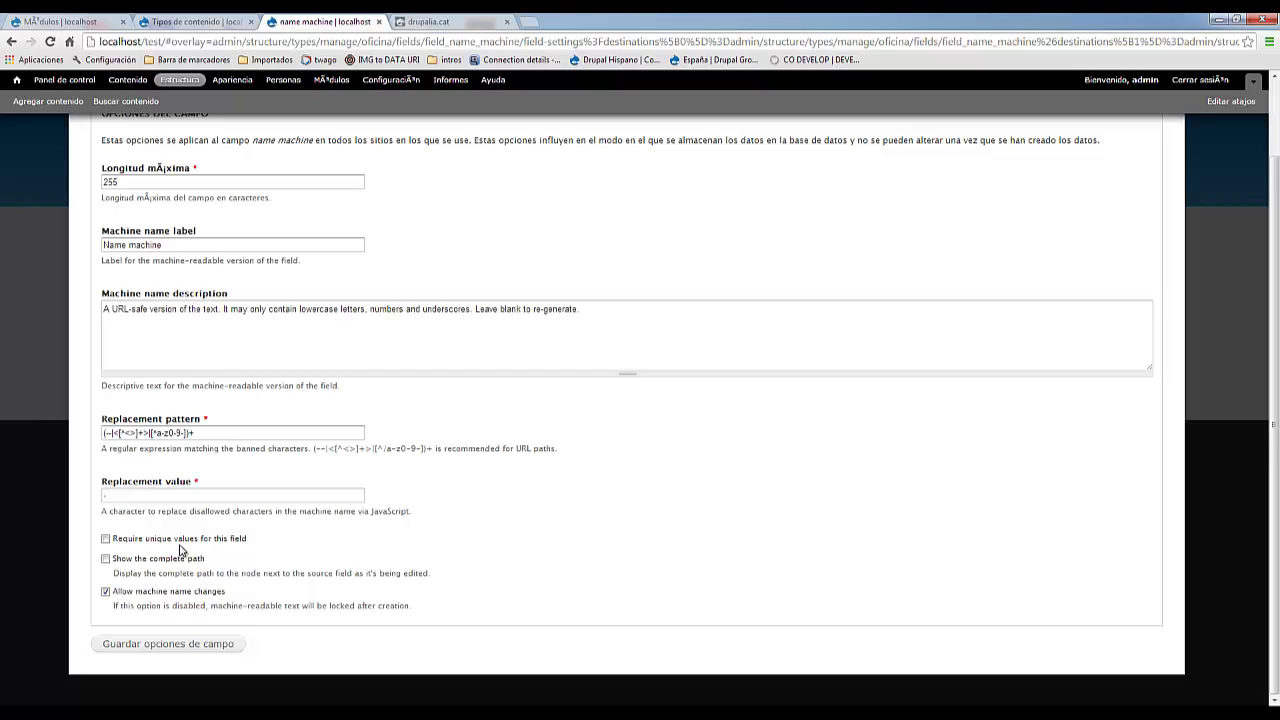
click(106, 593)
click(105, 540)
scroll(346, 537, up, 1)
scroll(346, 537, down, 1)
click(132, 650)
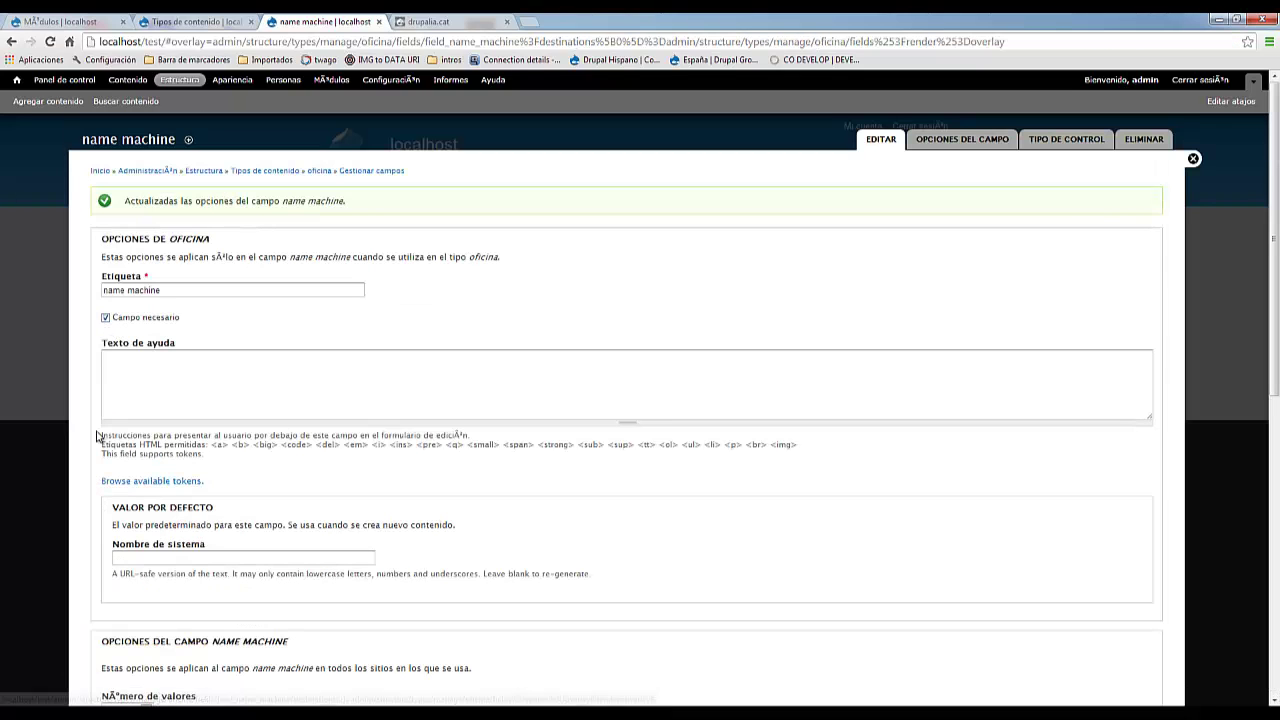
Step: Save the name machine field's settings for oficina, move the field directly below Title, and save the field order
scroll(95, 450, down, 6)
click(128, 643)
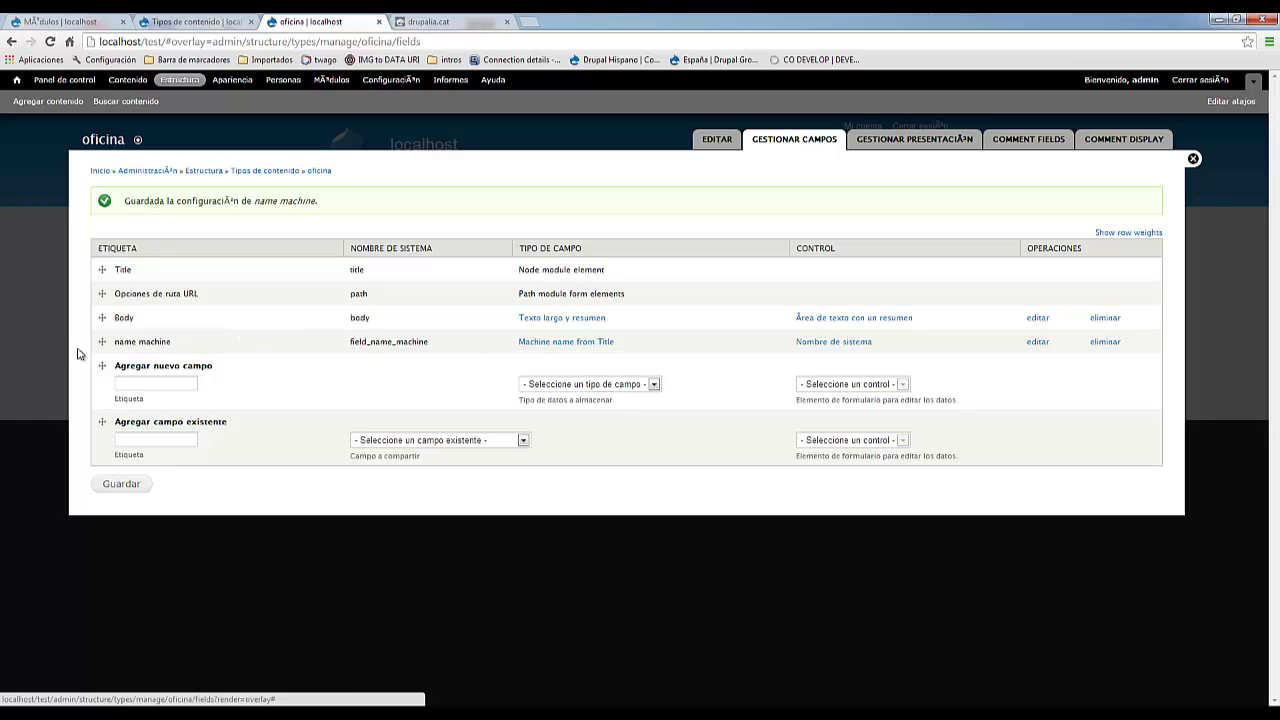
drag(100, 343, 100, 296)
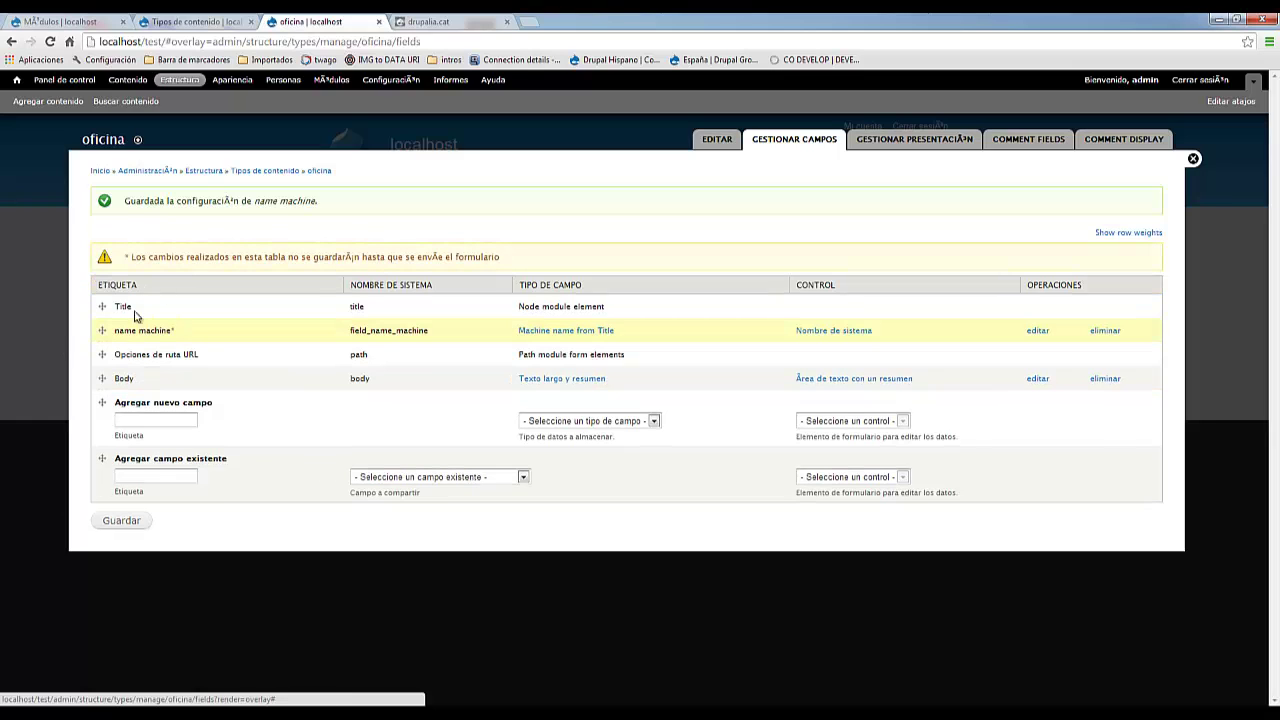
click(119, 527)
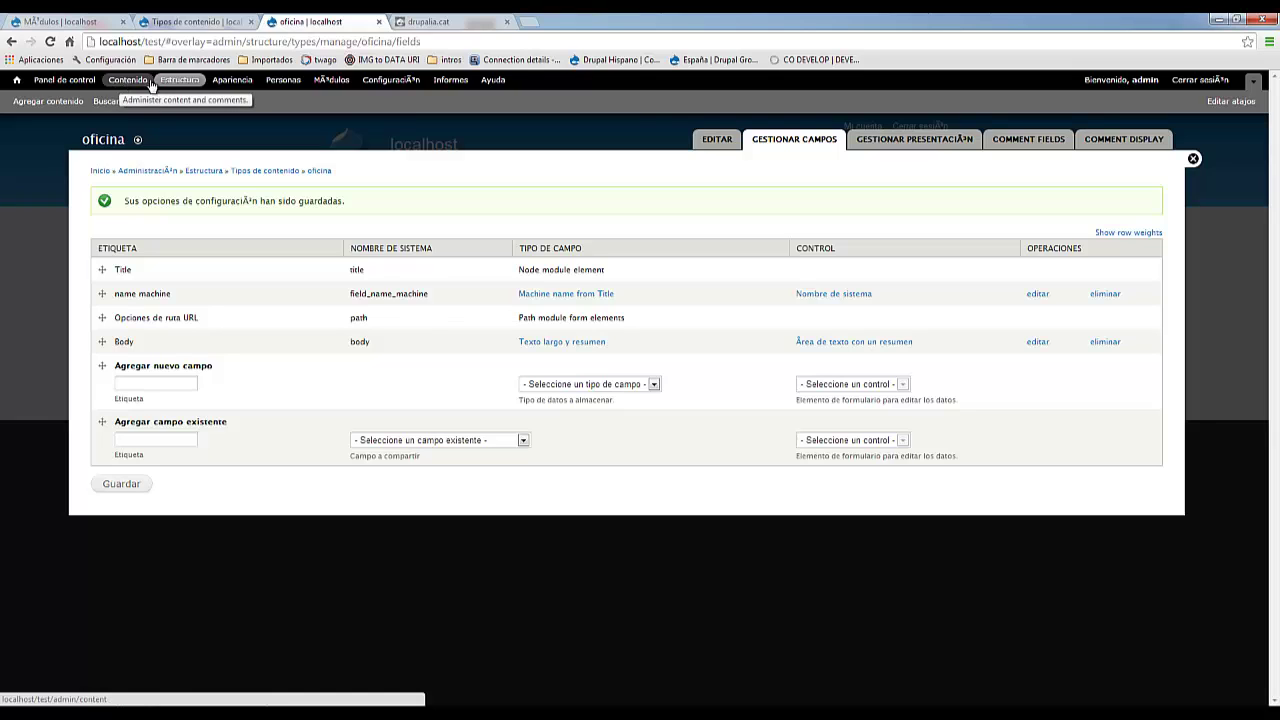
Step: Open the field management page of the Artículo content type
click(192, 21)
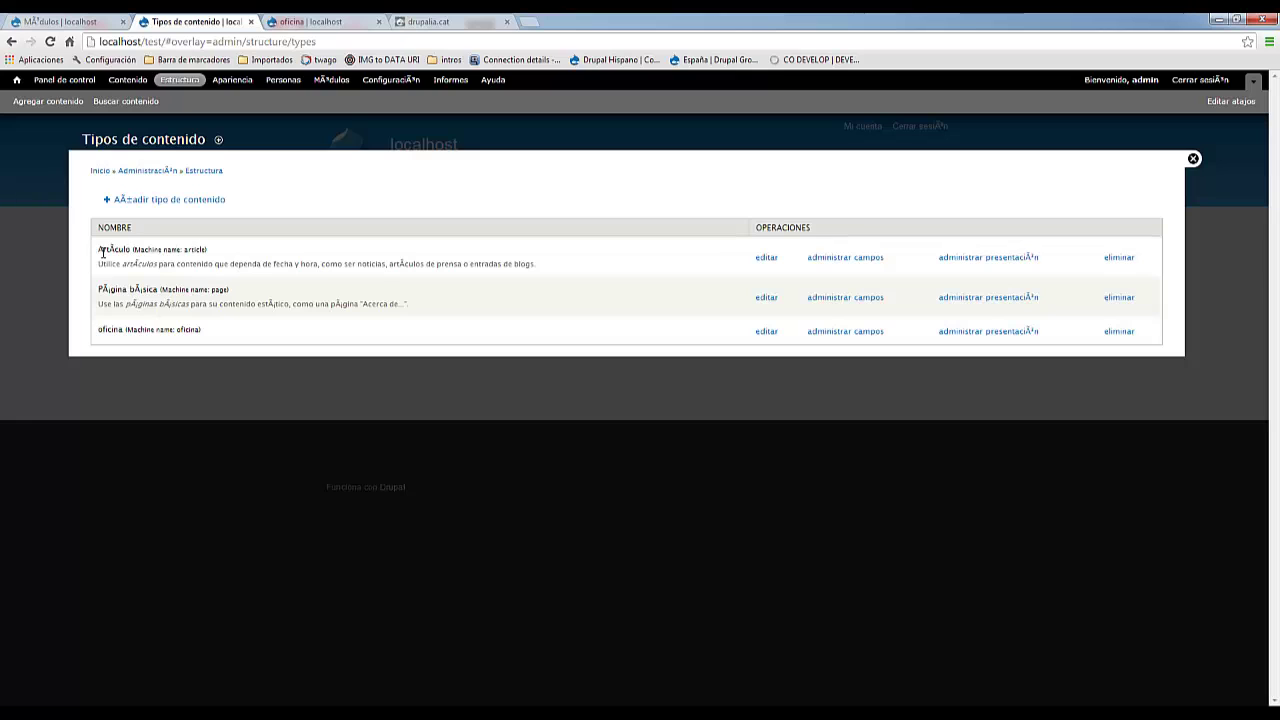
middle_click(819, 260)
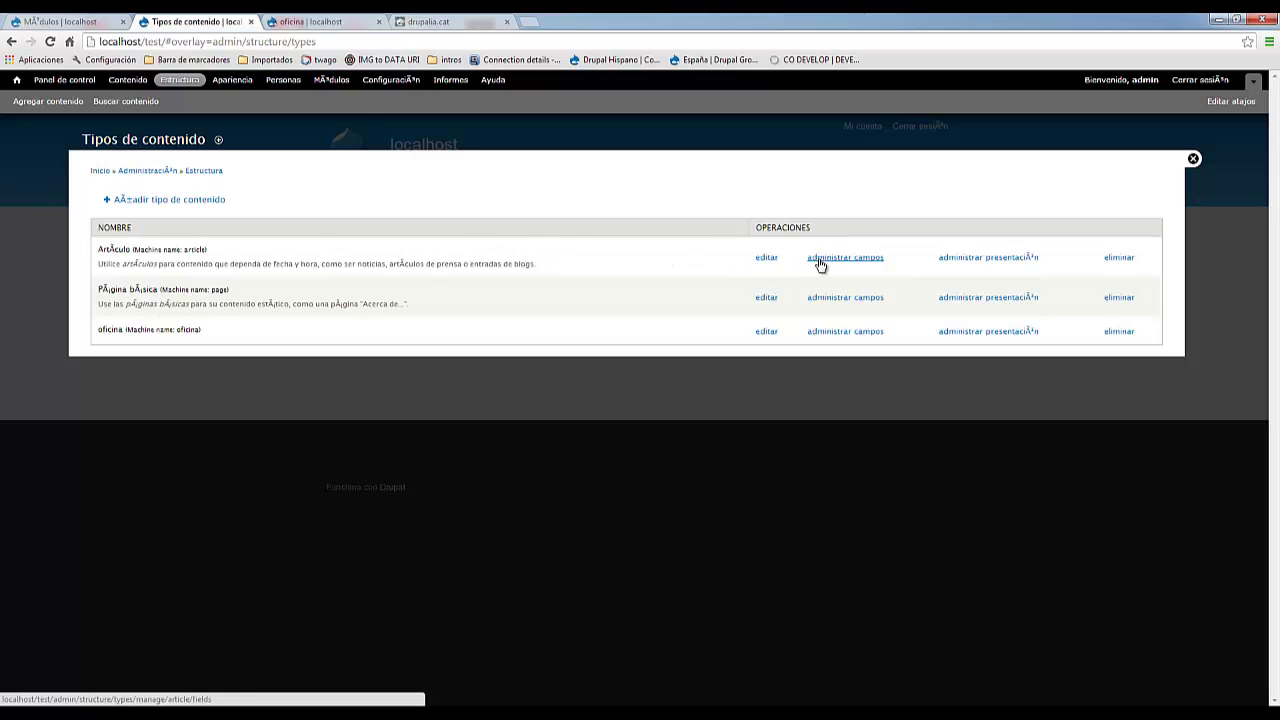
click(425, 21)
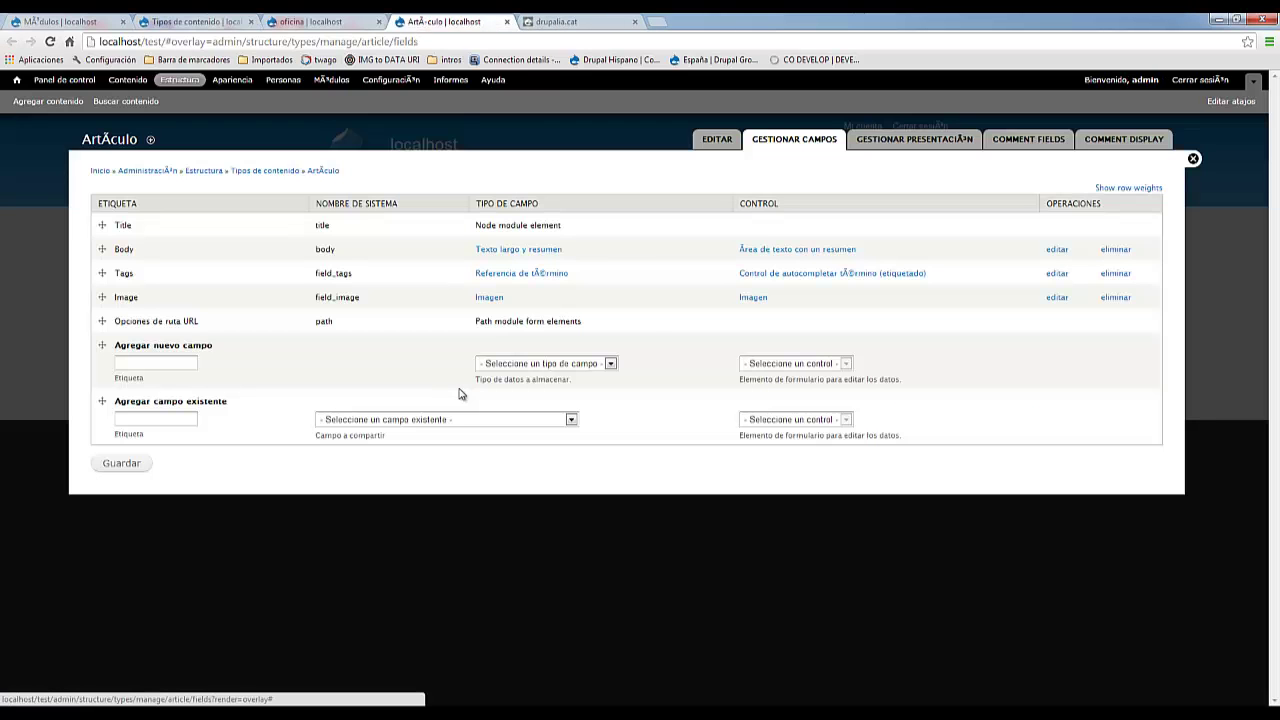
Step: Add a new Node reference field labelled "ID nodo" with the Autocomplete text field control to Artículo and save it
click(176, 362)
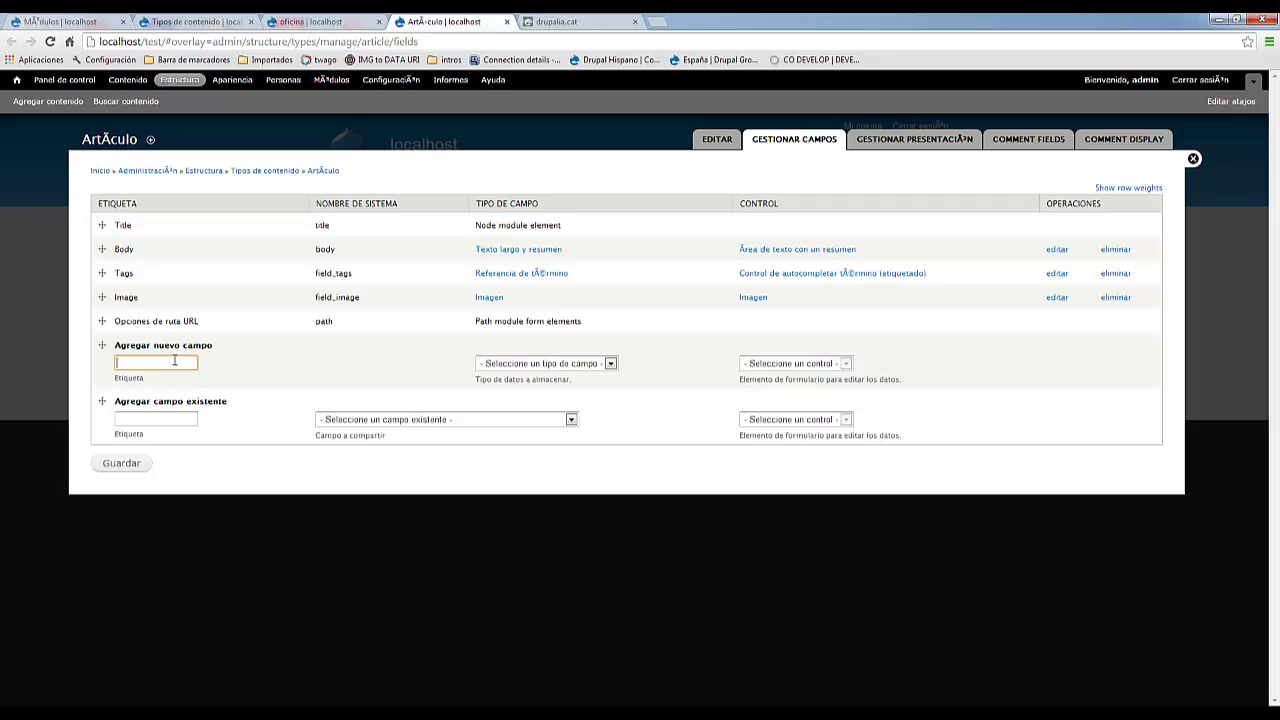
text(Id)
key(BackSpace)
text(D nodo)
click(527, 366)
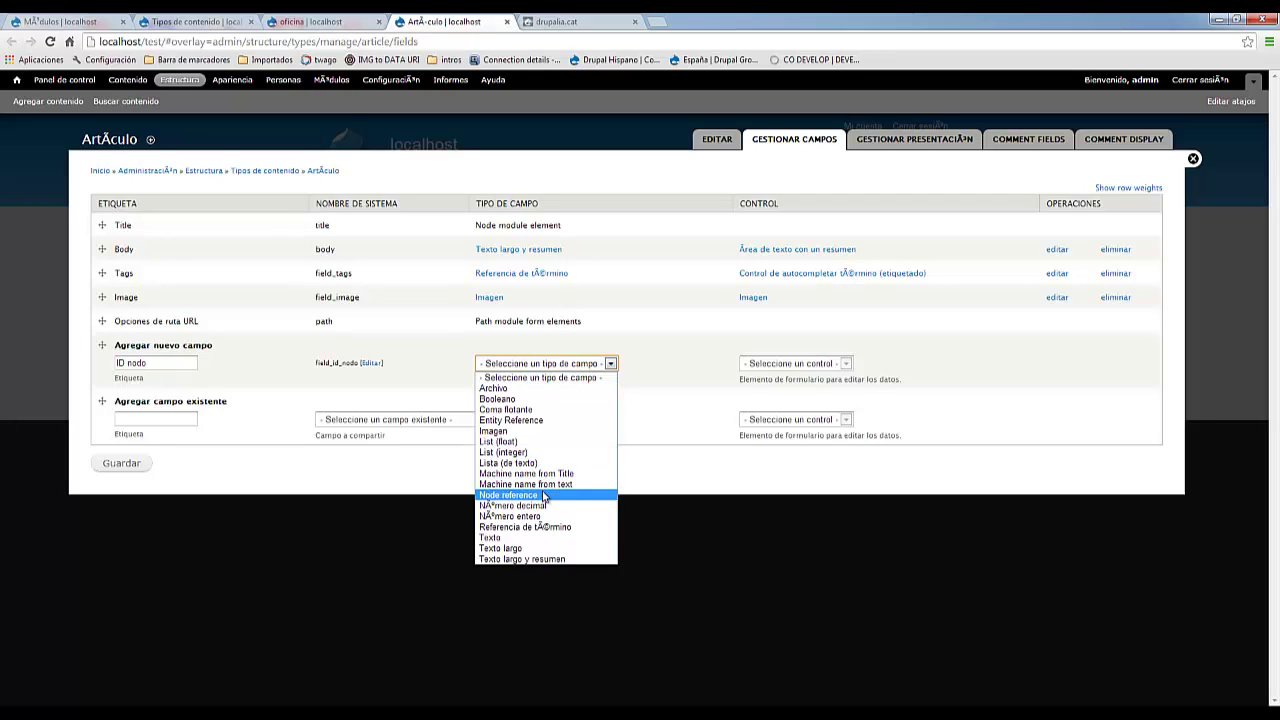
click(491, 495)
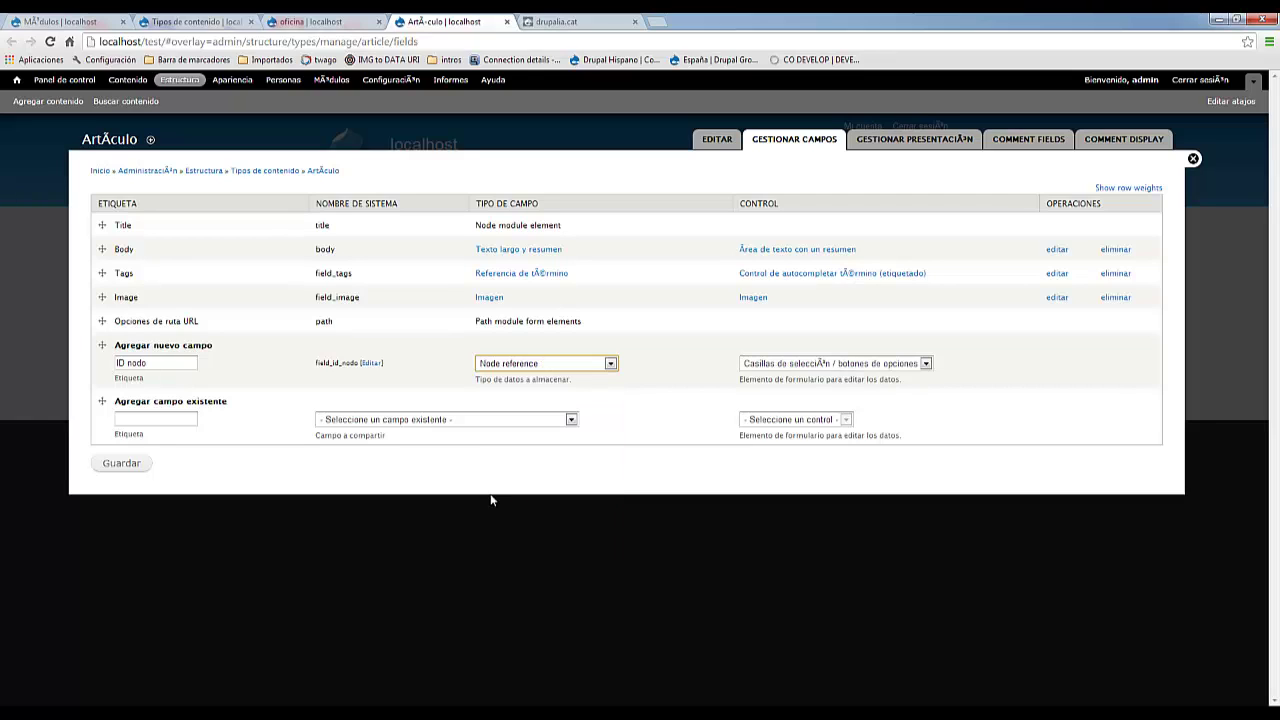
click(780, 363)
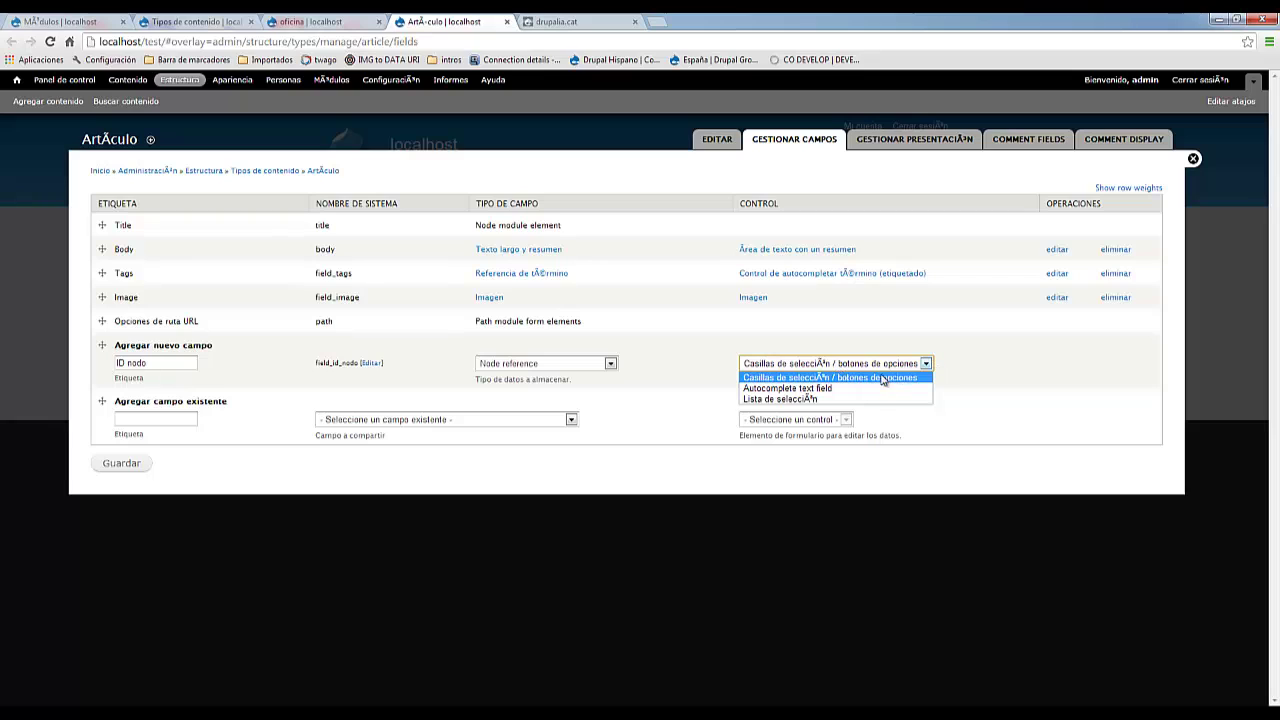
click(756, 390)
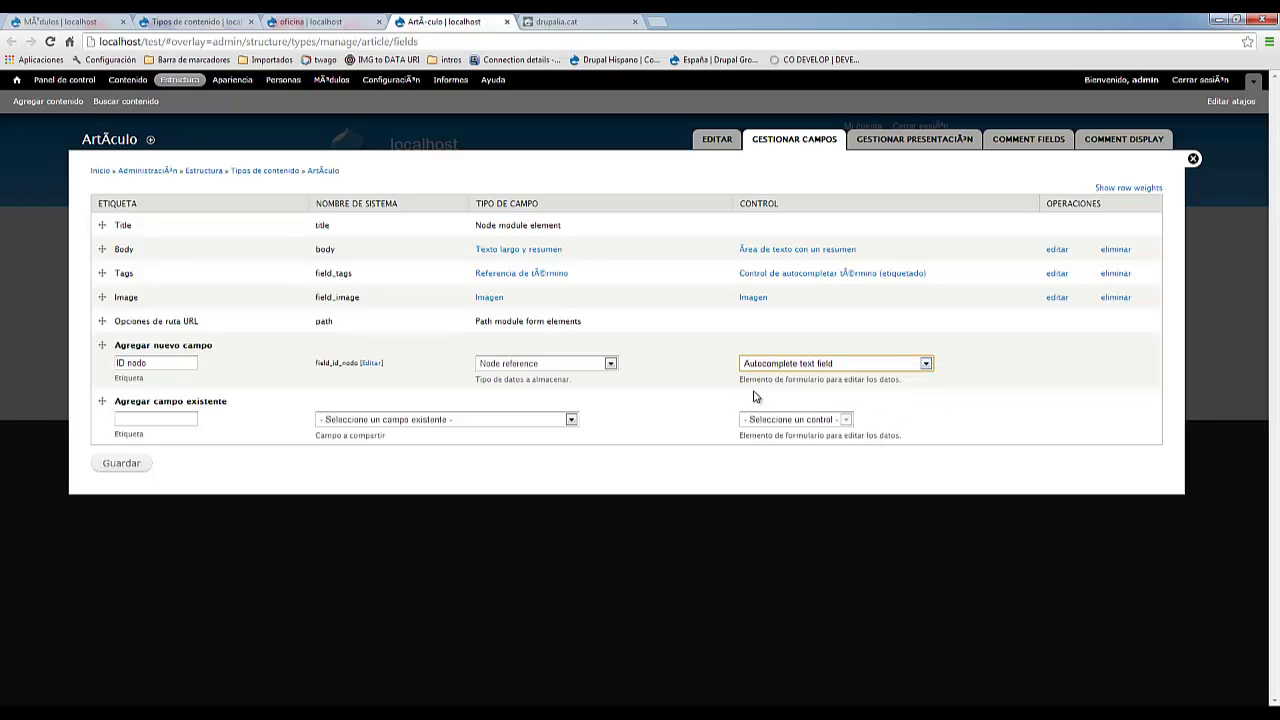
click(120, 465)
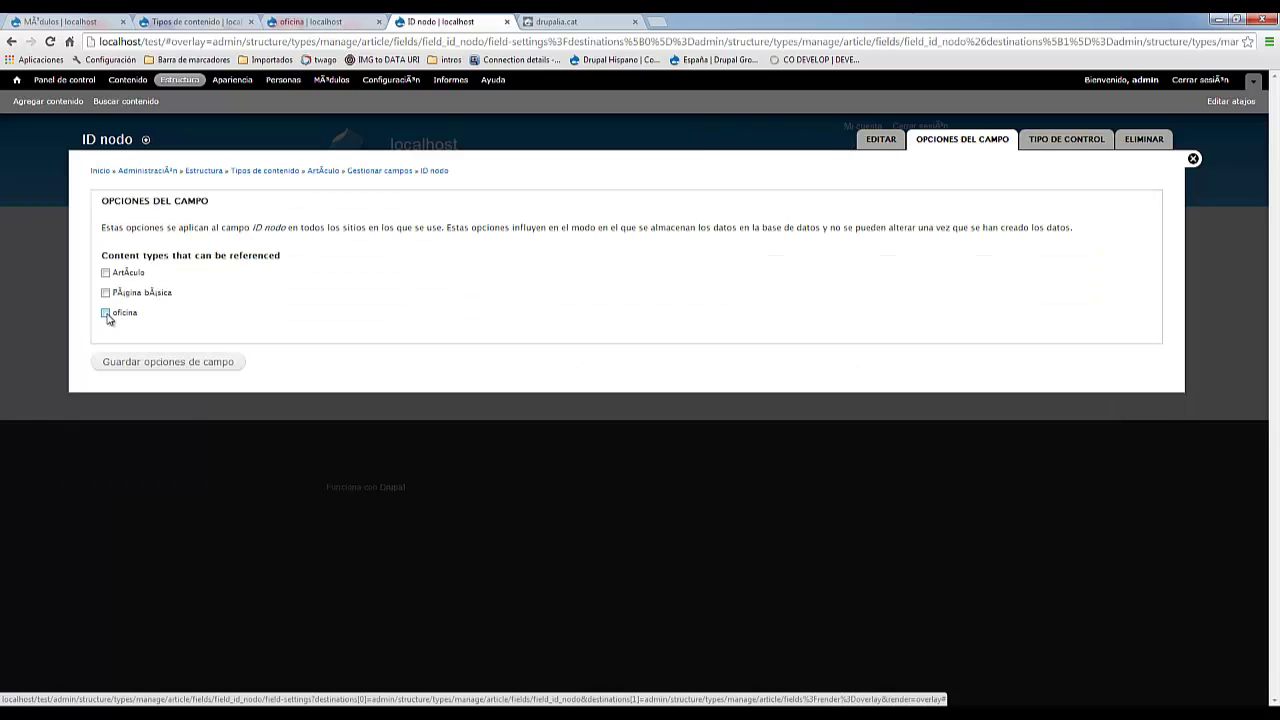
Step: Allow the ID nodo field to reference only oficina content, make the field required, and save its settings
click(106, 313)
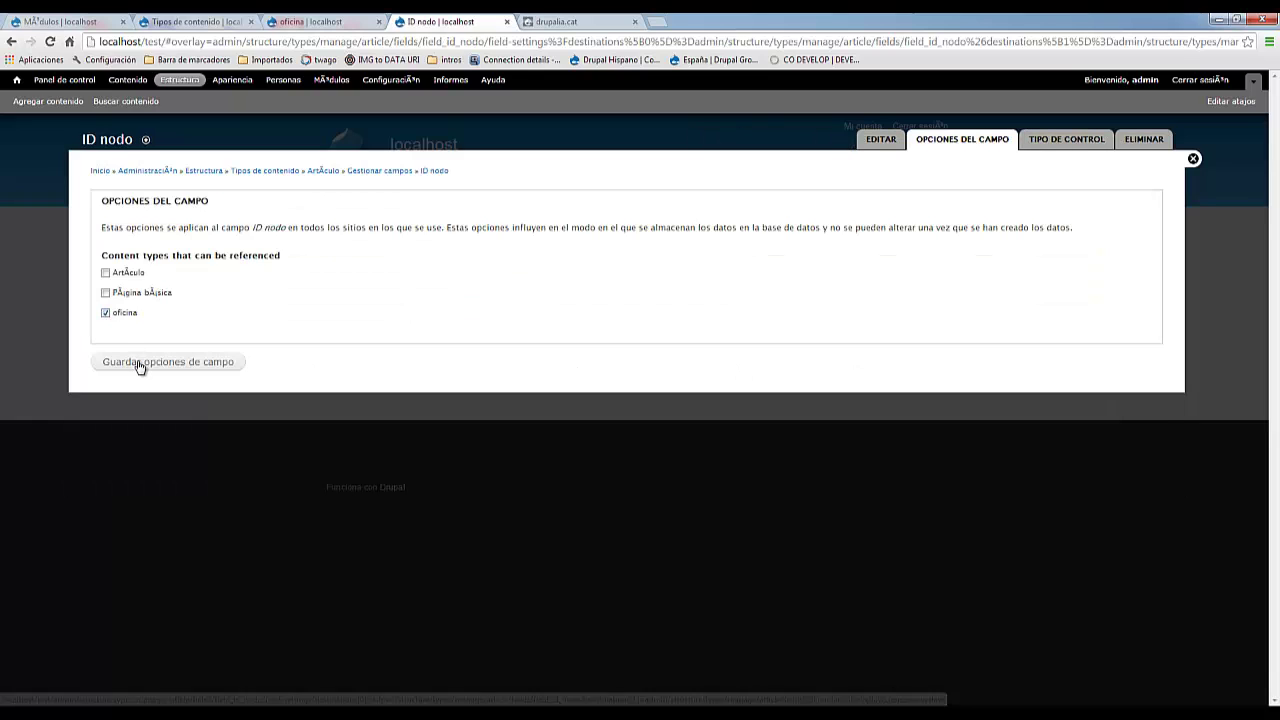
click(138, 364)
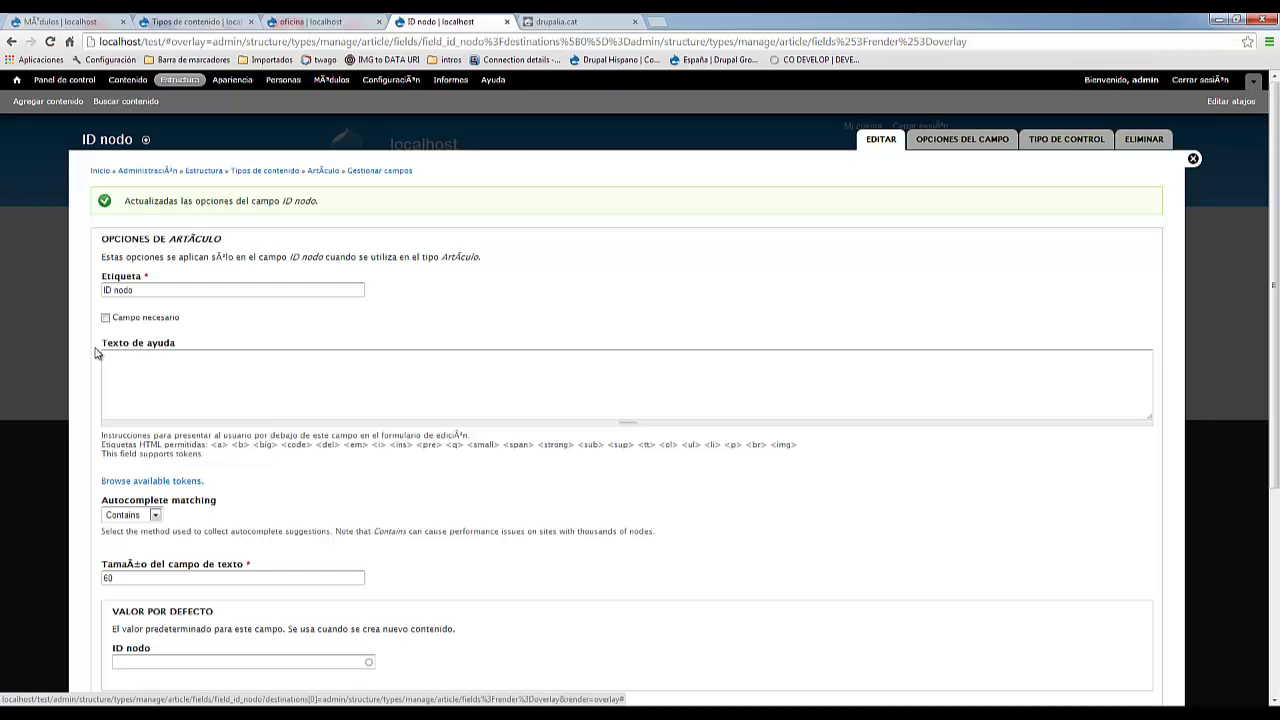
click(106, 317)
scroll(86, 484, down, 1)
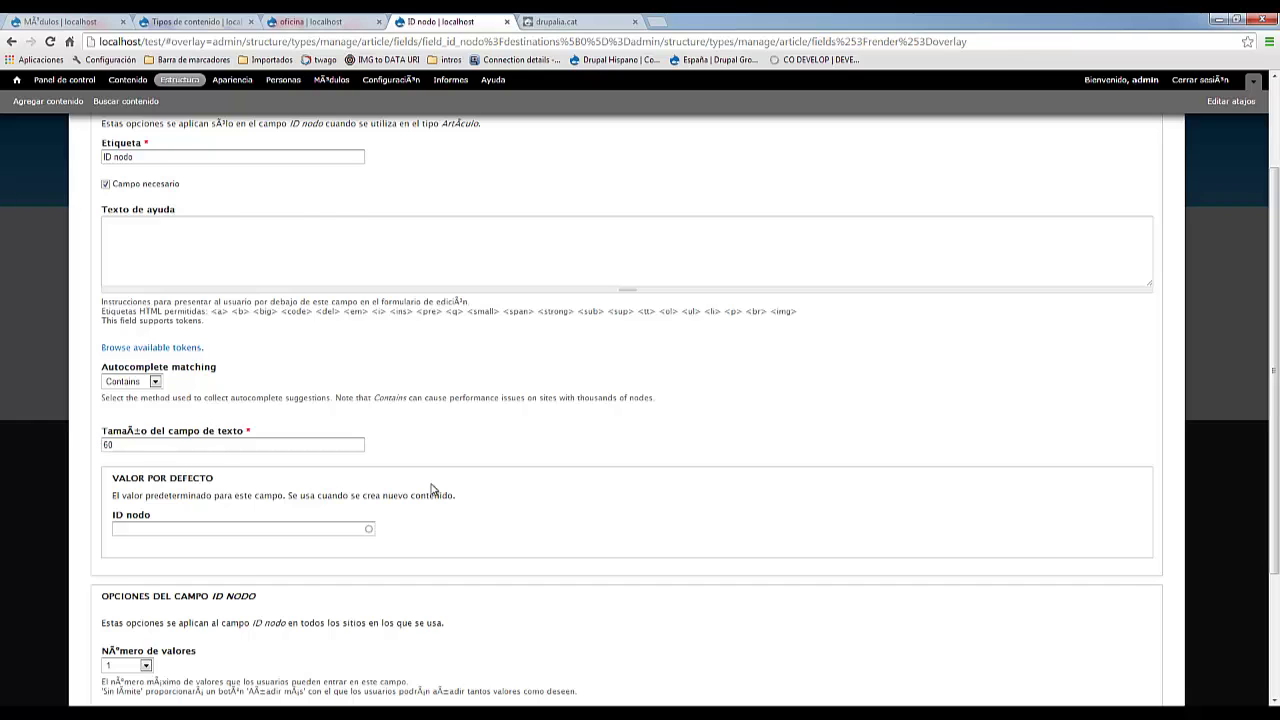
scroll(559, 494, down, 1)
scroll(559, 494, down, 1)
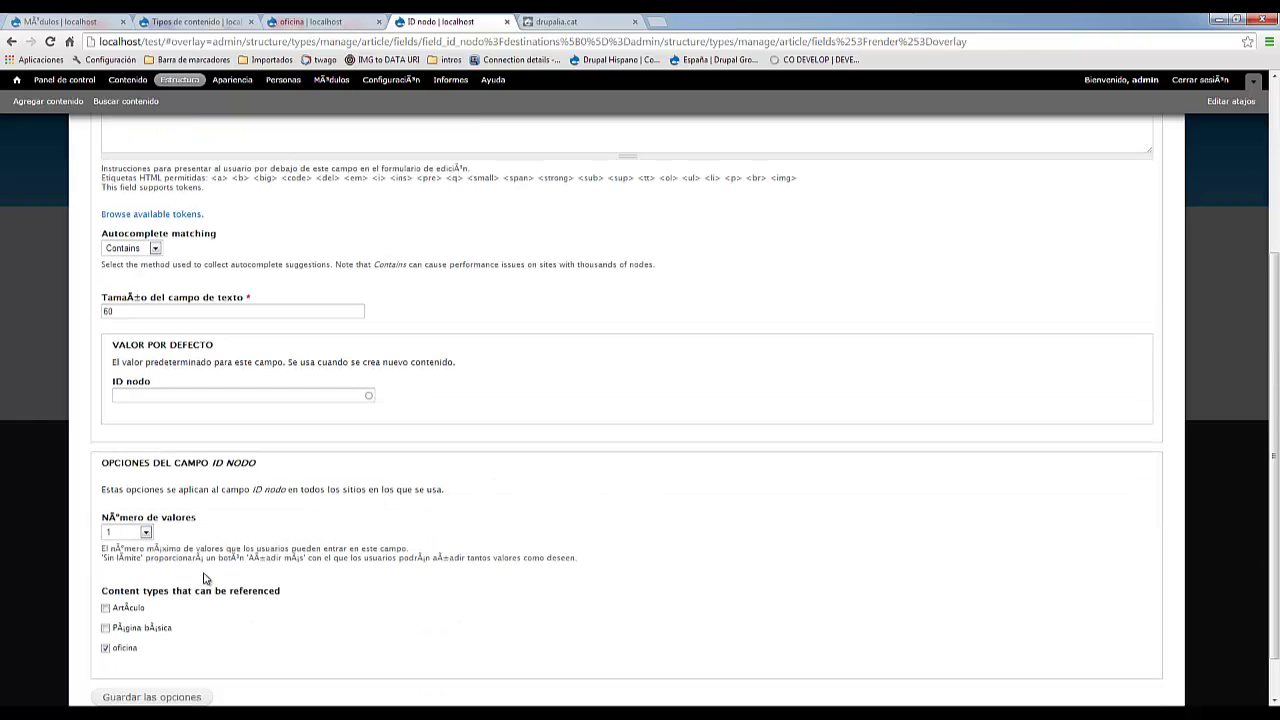
scroll(222, 560, down, 1)
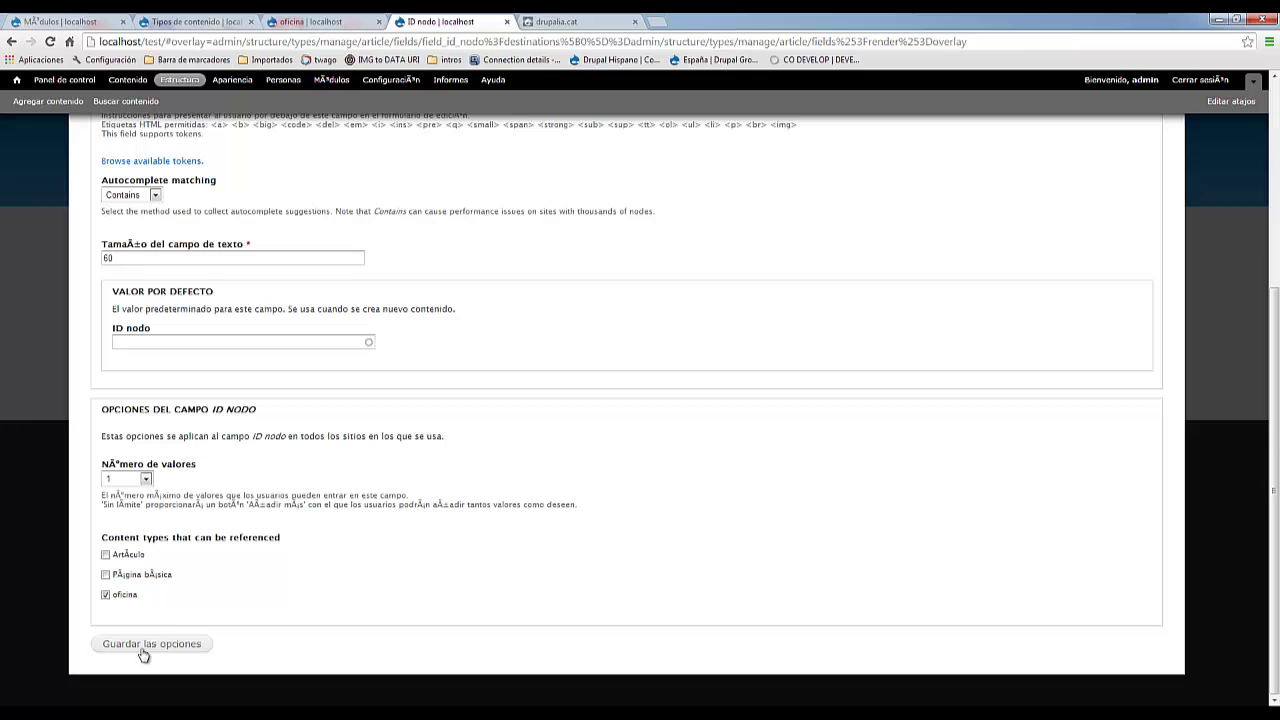
click(148, 648)
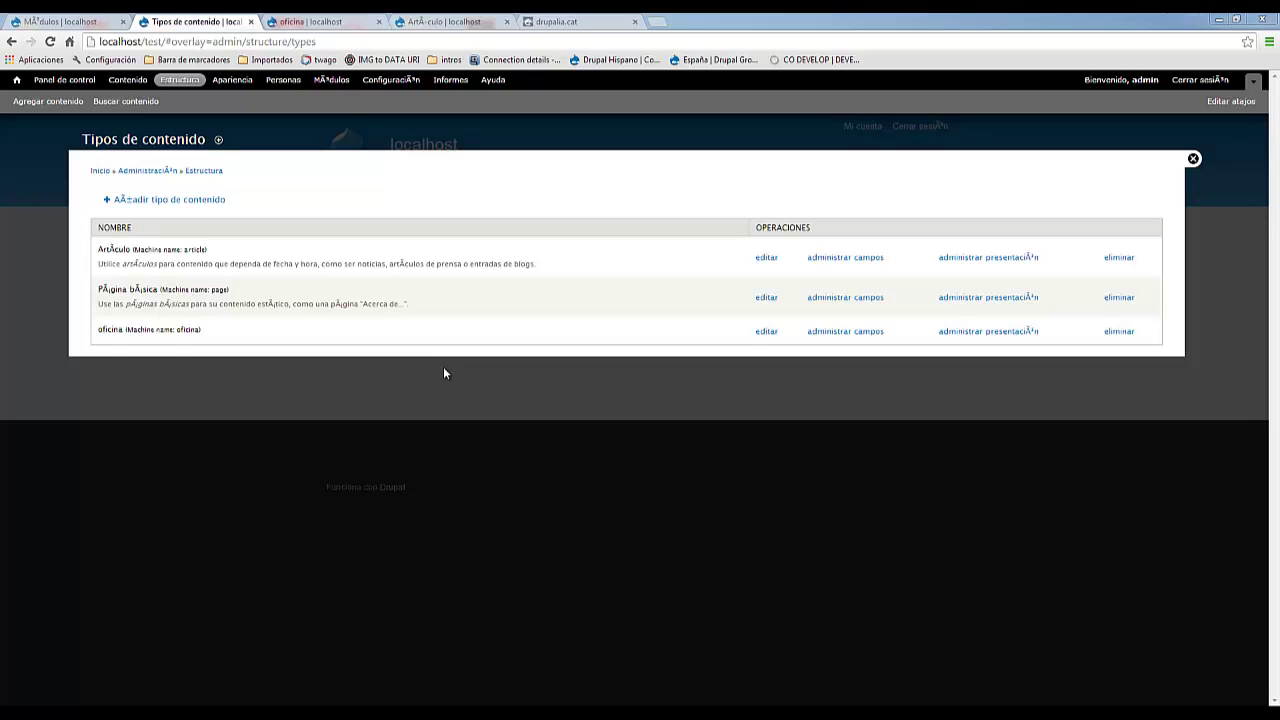
Step: Open the patterns page of the URL alias settings in the site configuration
middle_click(404, 86)
click(588, 22)
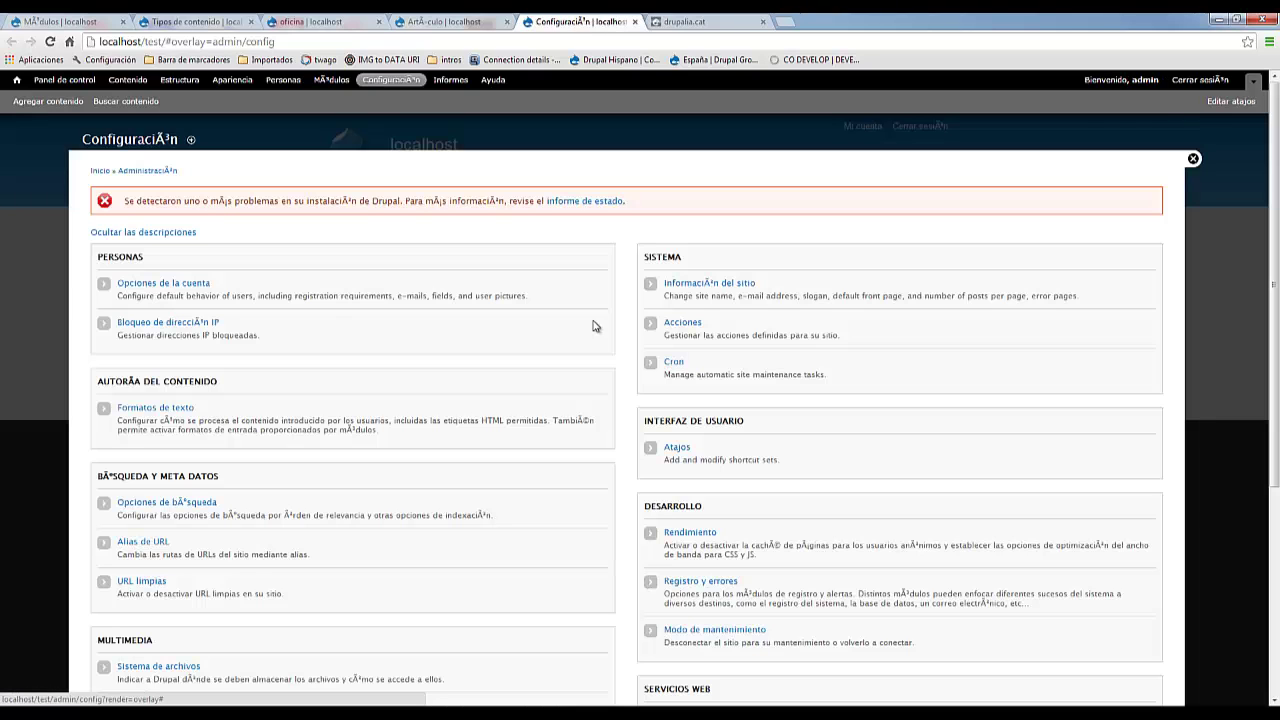
scroll(549, 409, down, 2)
click(139, 411)
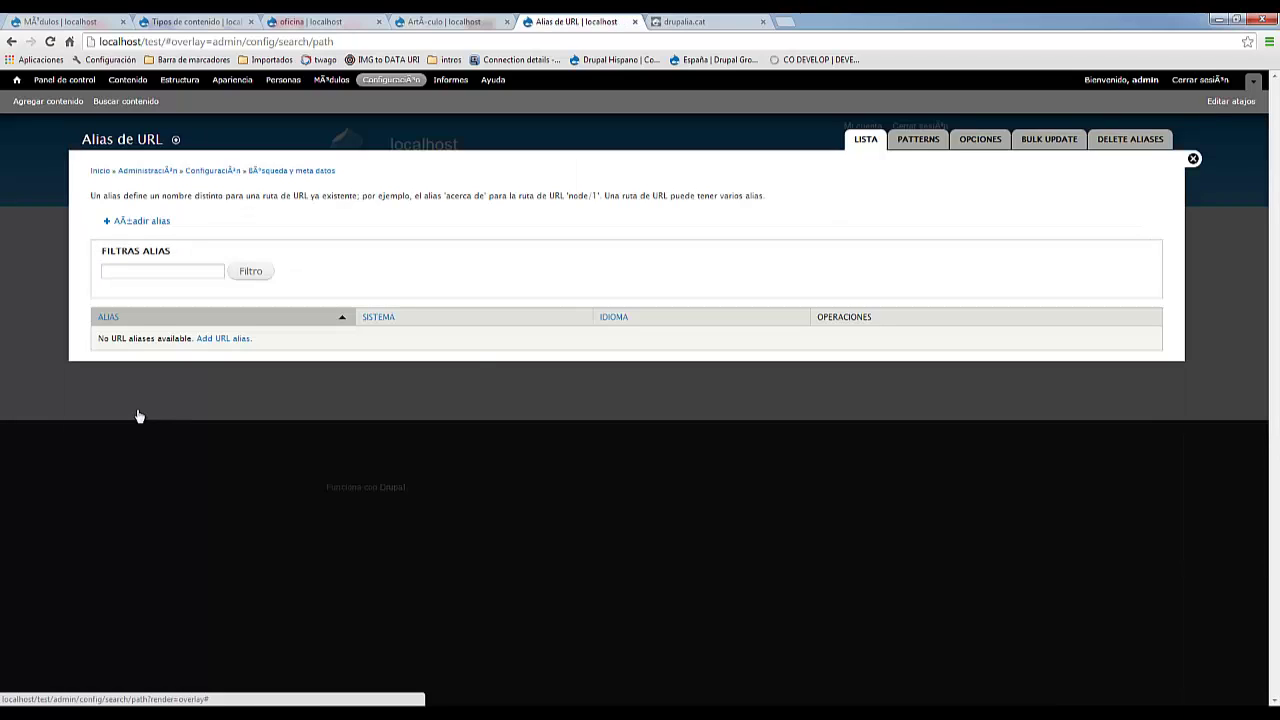
click(918, 139)
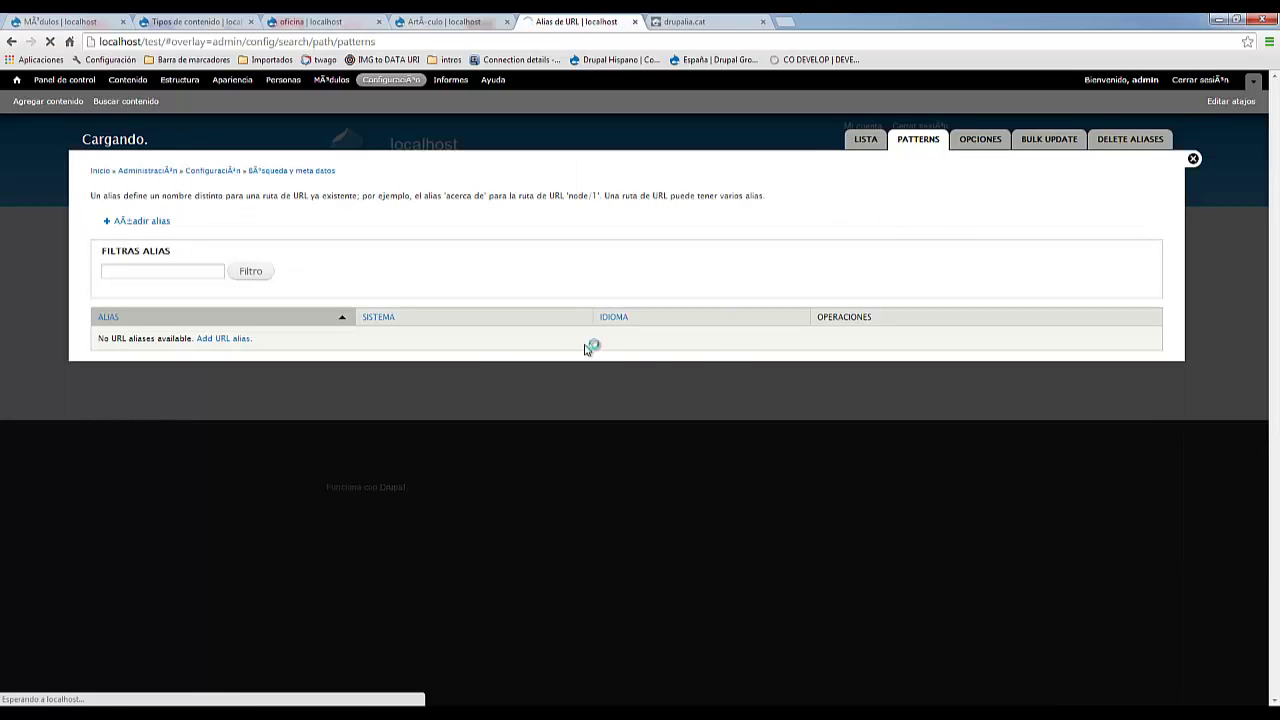
Step: Set the URL pattern for all oficina paths to oficina/[node:title]/info
scroll(586, 350, down, 1)
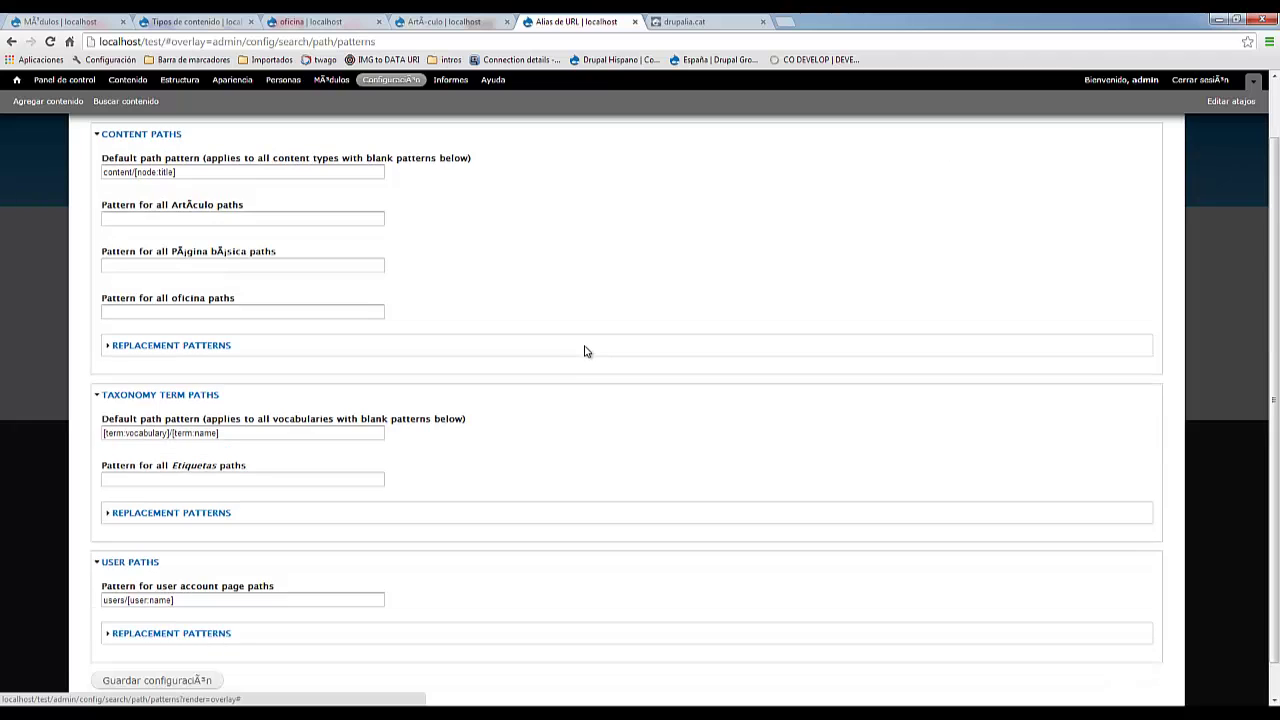
scroll(586, 351, up, 1)
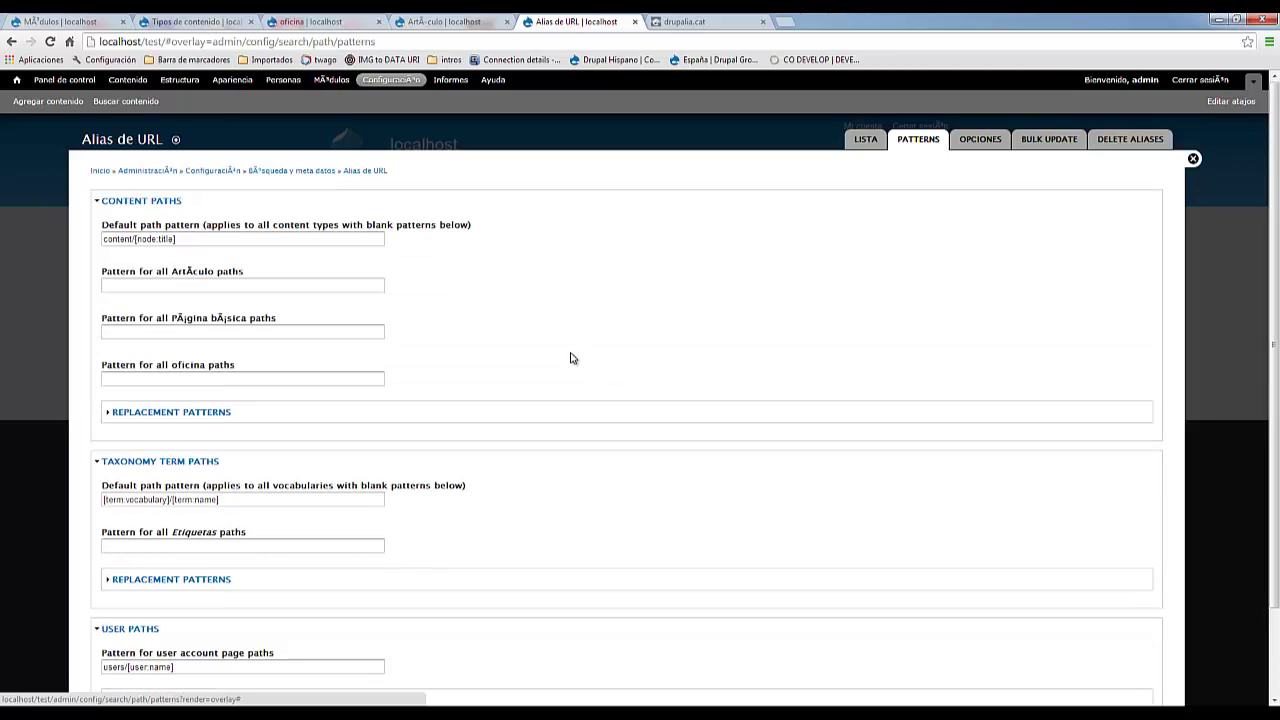
click(164, 381)
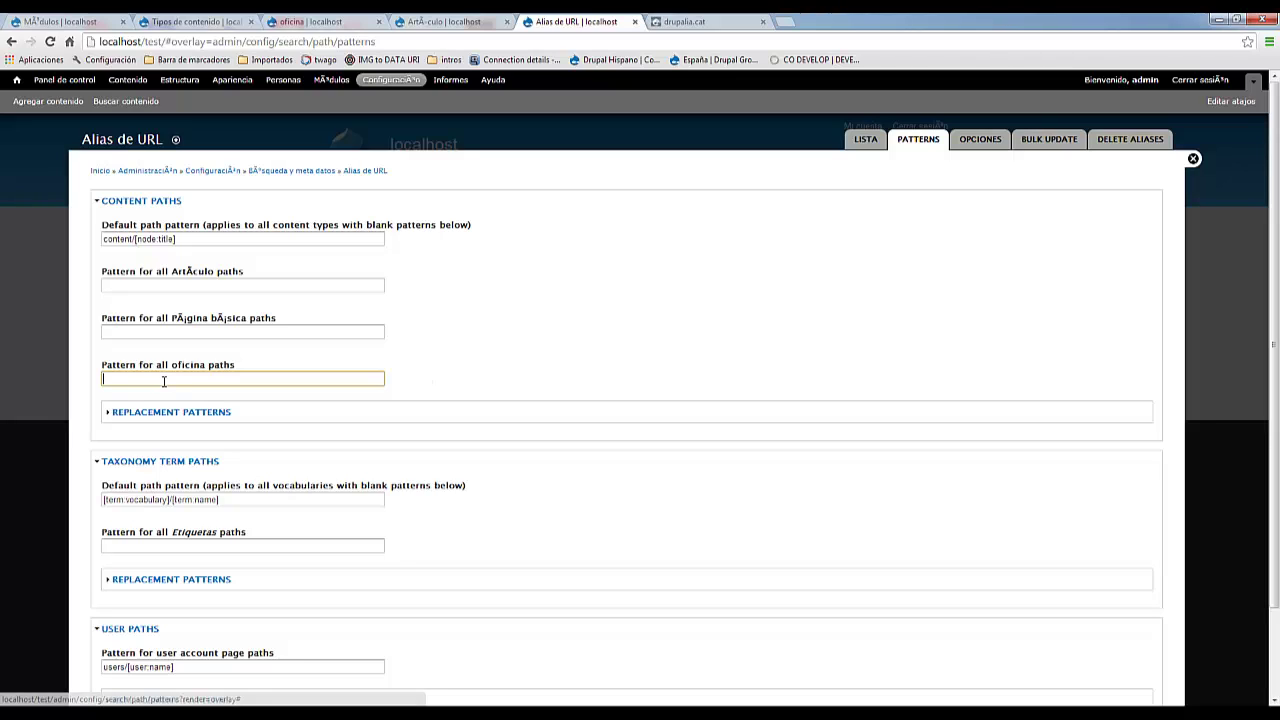
text(o)
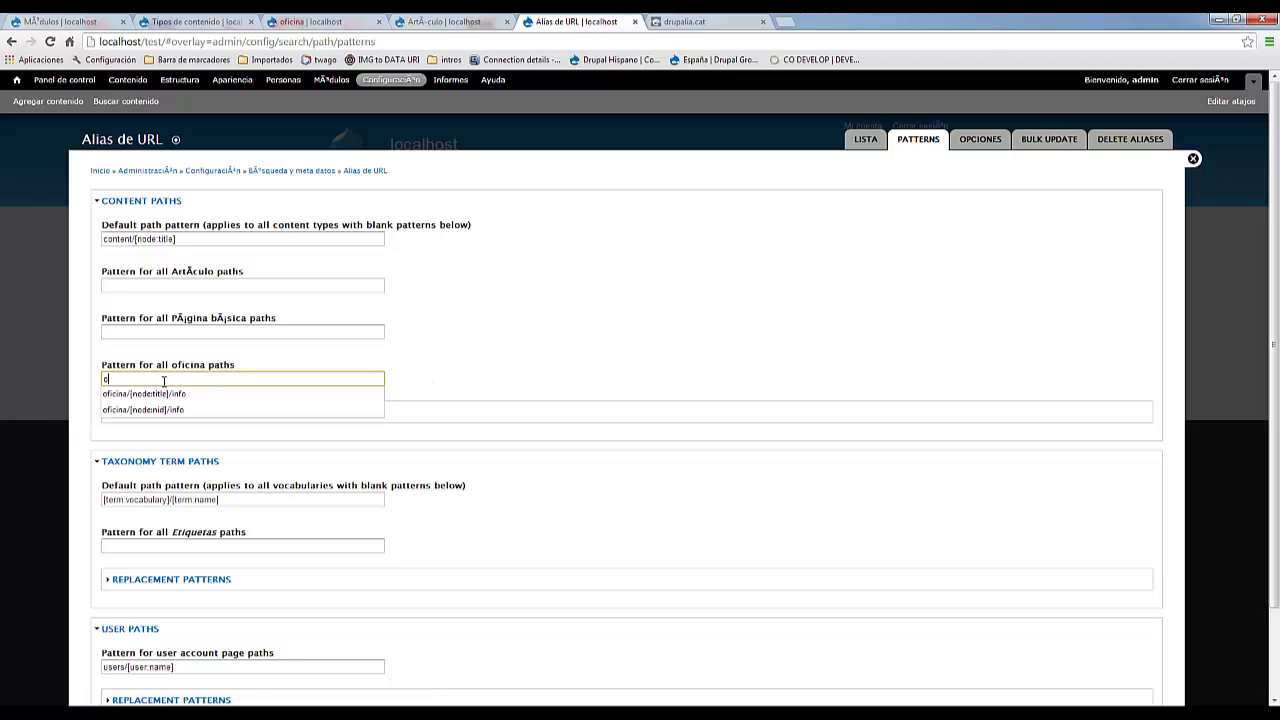
text(fi)
key(Down)
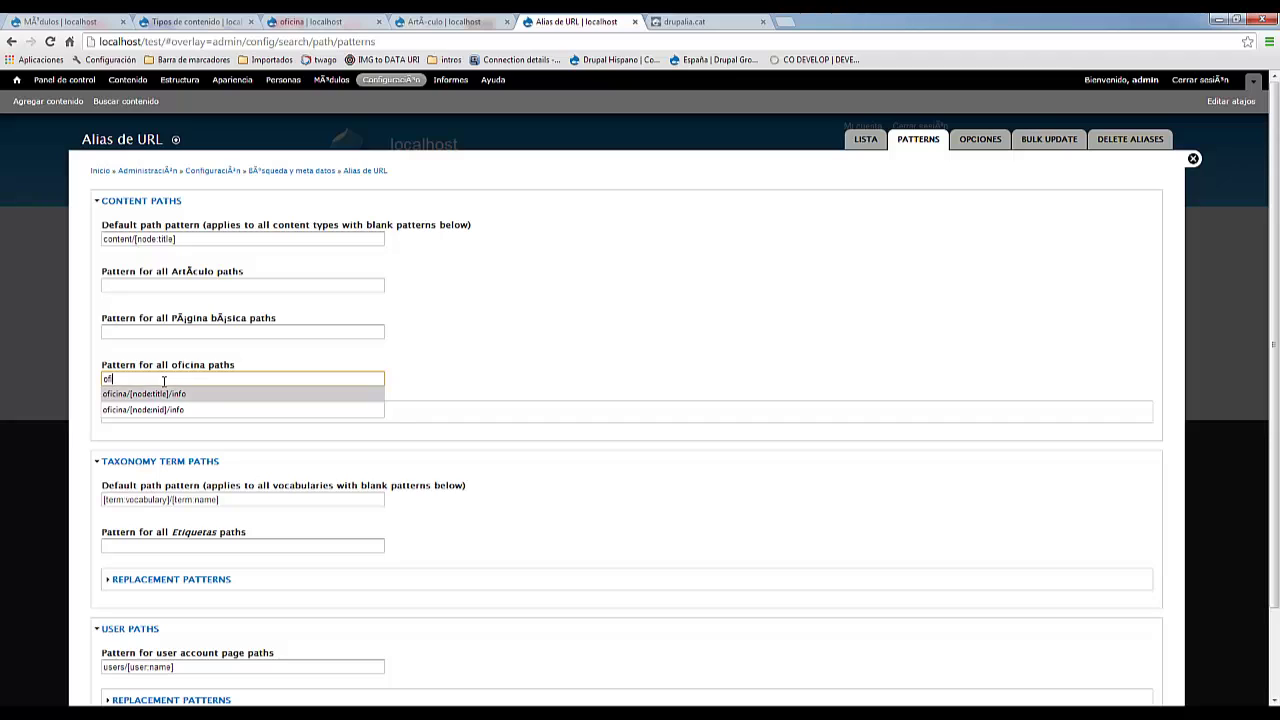
key(Return)
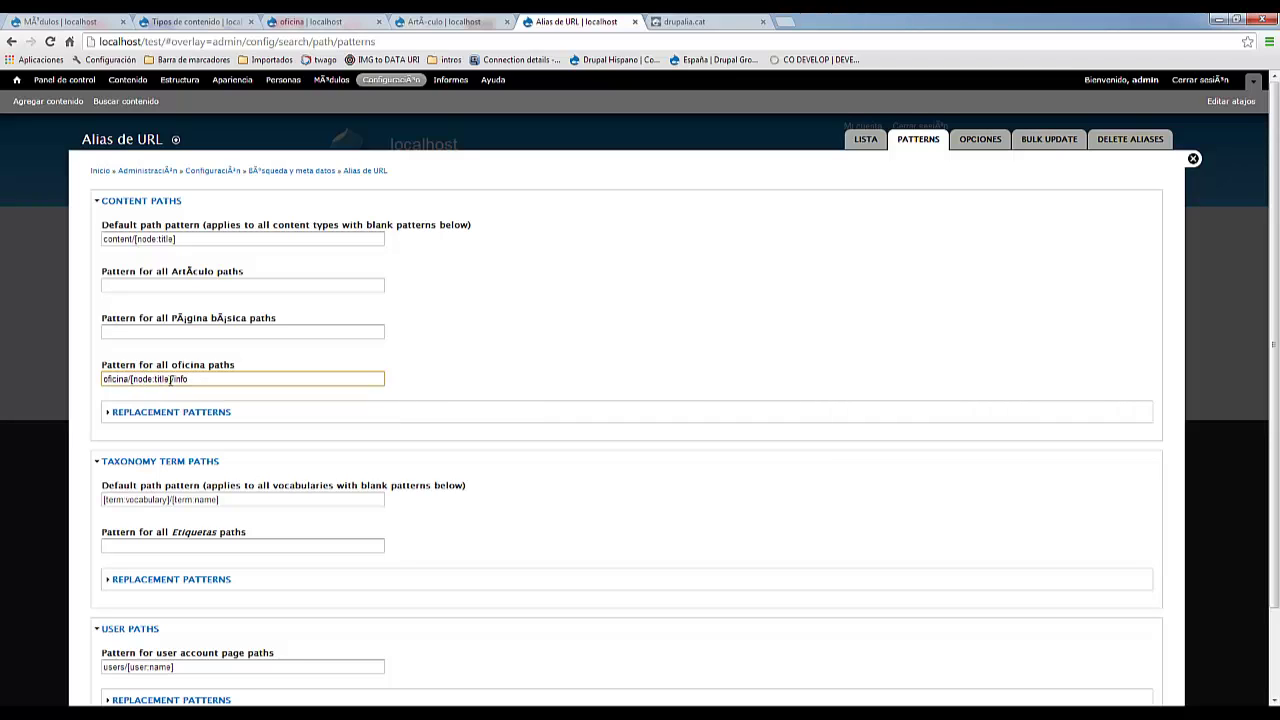
Step: Replace the title token in the oficina path pattern with the machine name token [node:field_name_machine] from the Nodos replacement patterns
drag(172, 379, 131, 379)
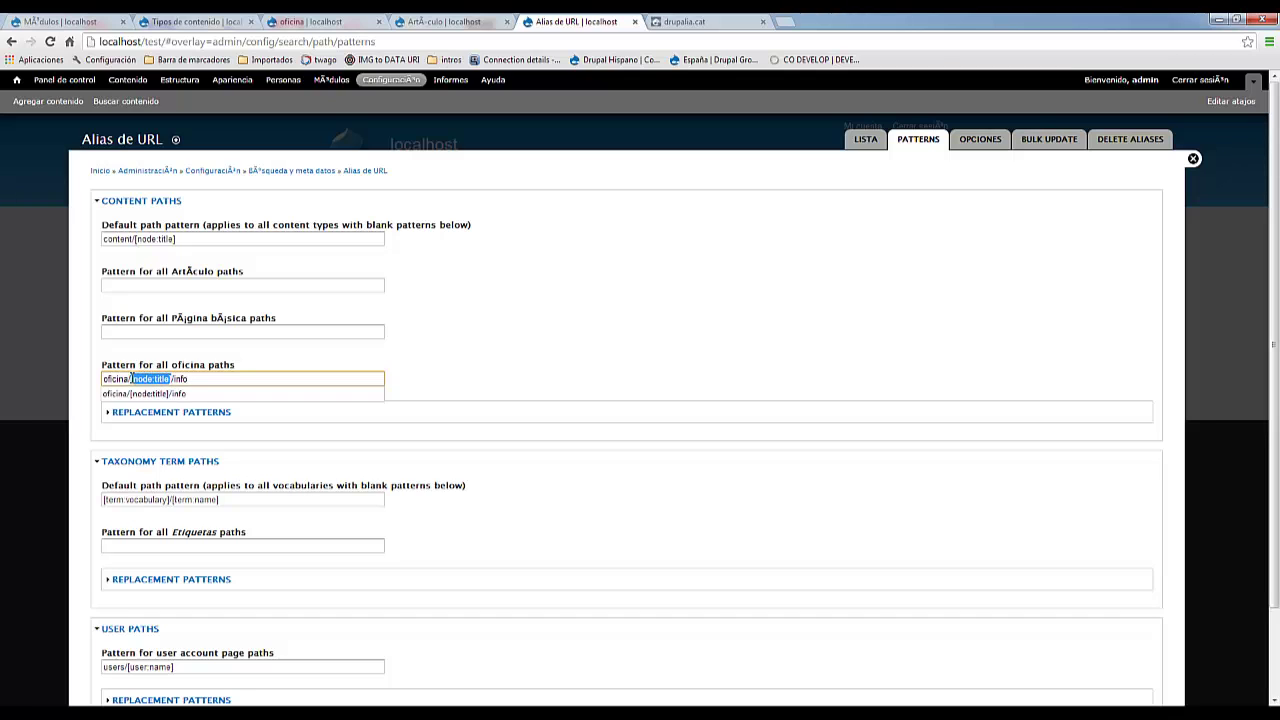
key(BackSpace)
click(210, 413)
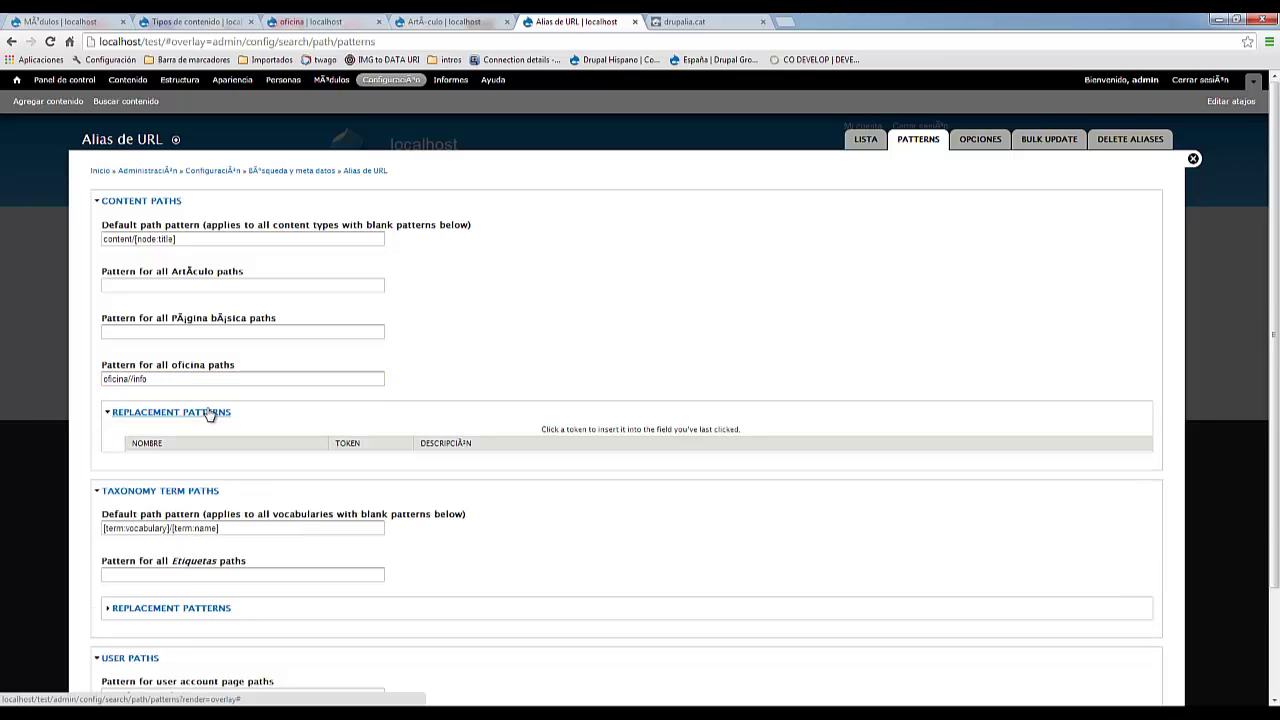
click(126, 499)
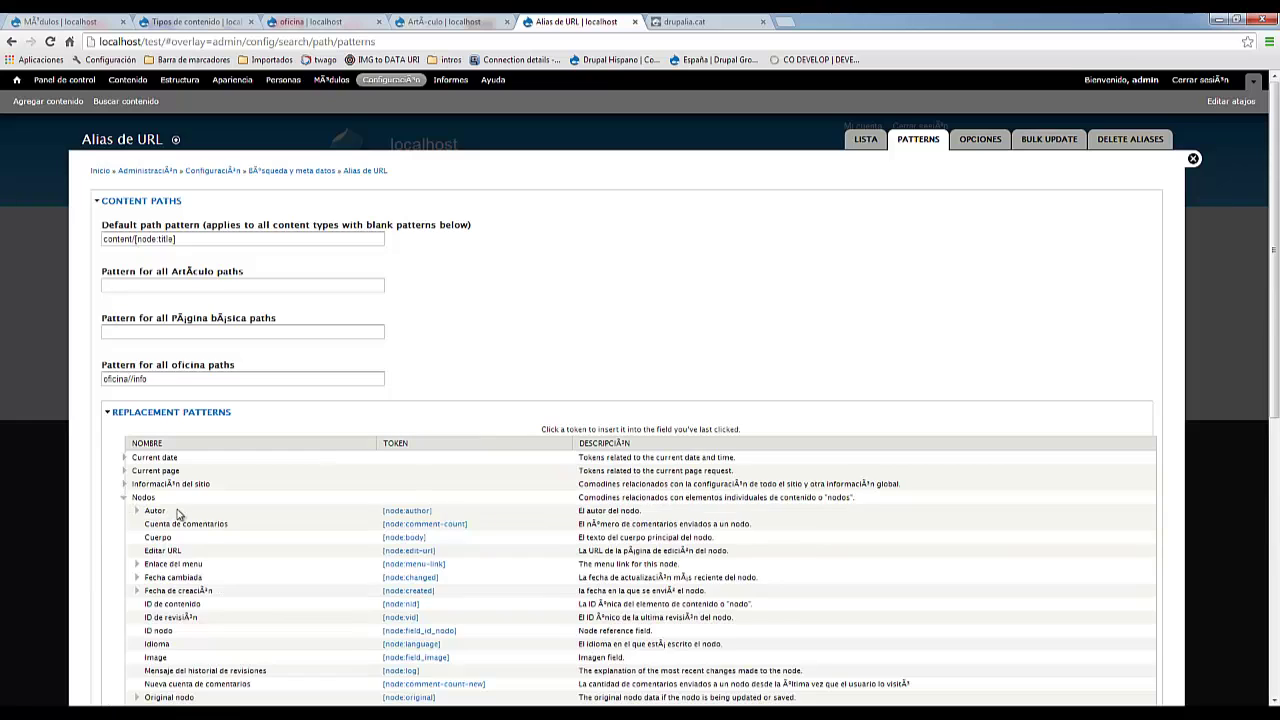
scroll(223, 519, down, 3)
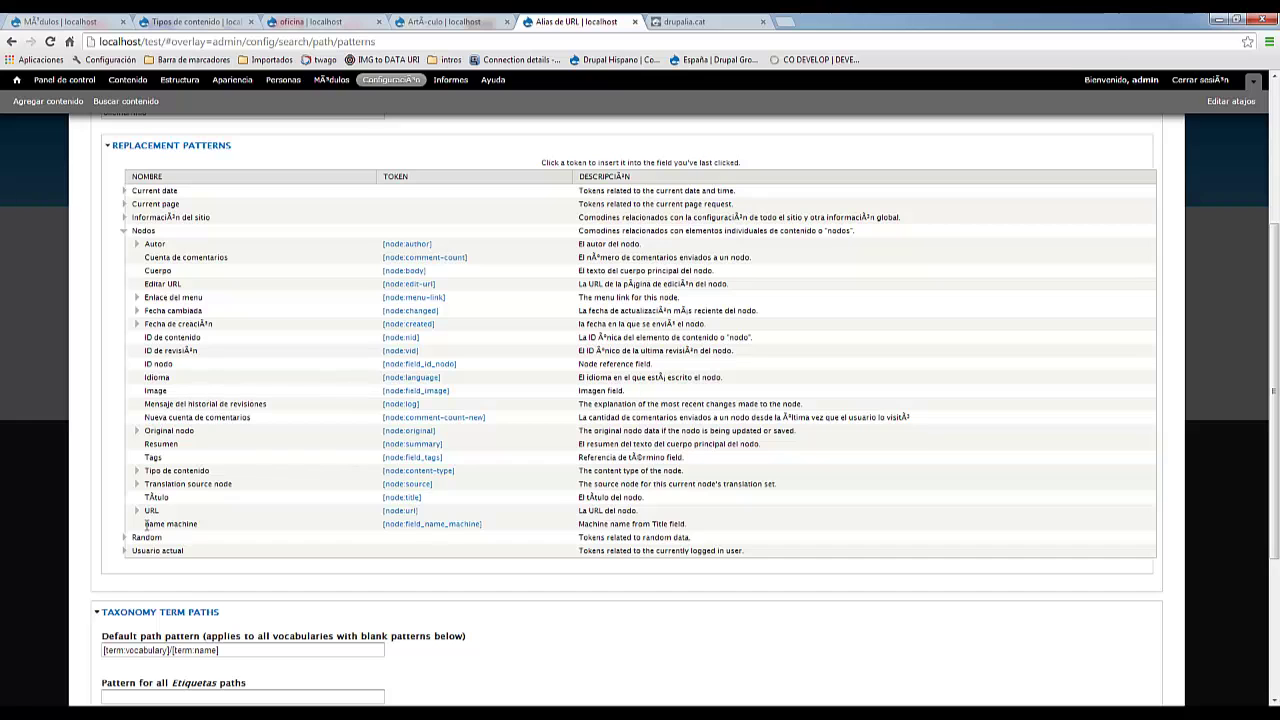
drag(145, 524, 197, 526)
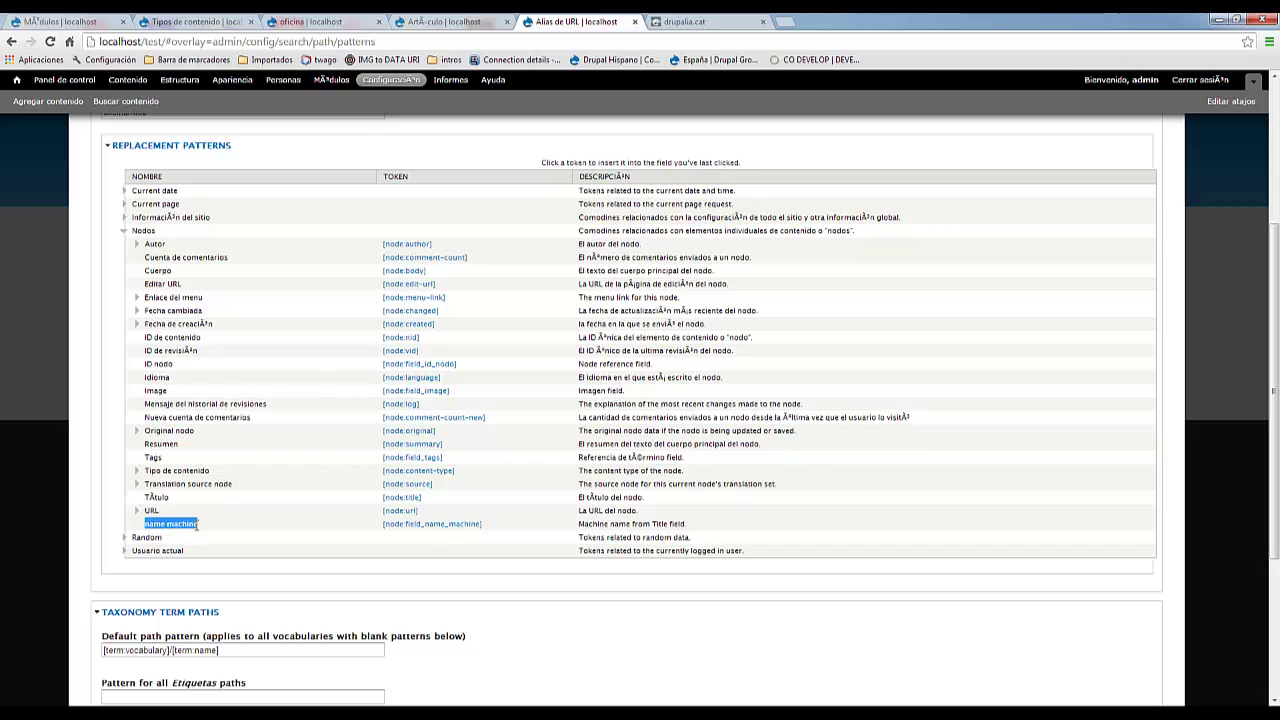
click(415, 524)
scroll(372, 466, down, 1)
scroll(329, 406, up, 3)
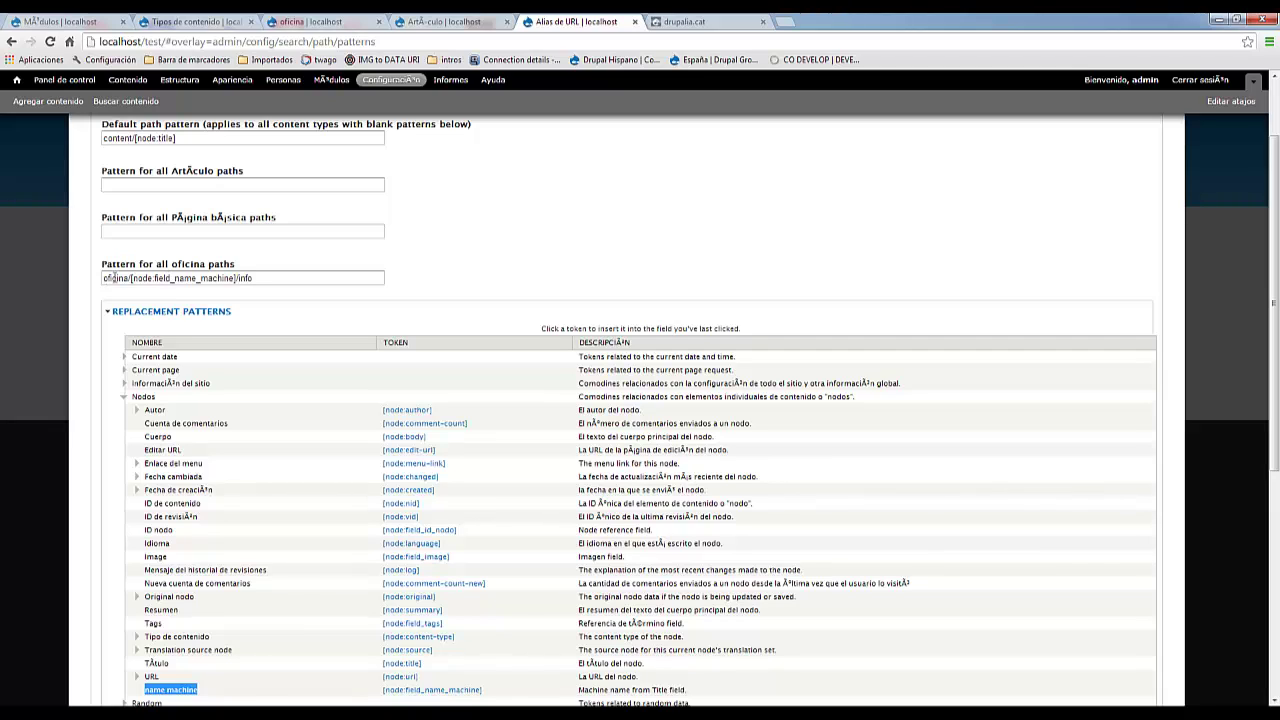
Step: Change the prefix of the oficina path pattern to oficinas, giving oficinas/[node:field_name_machine]/info
click(129, 278)
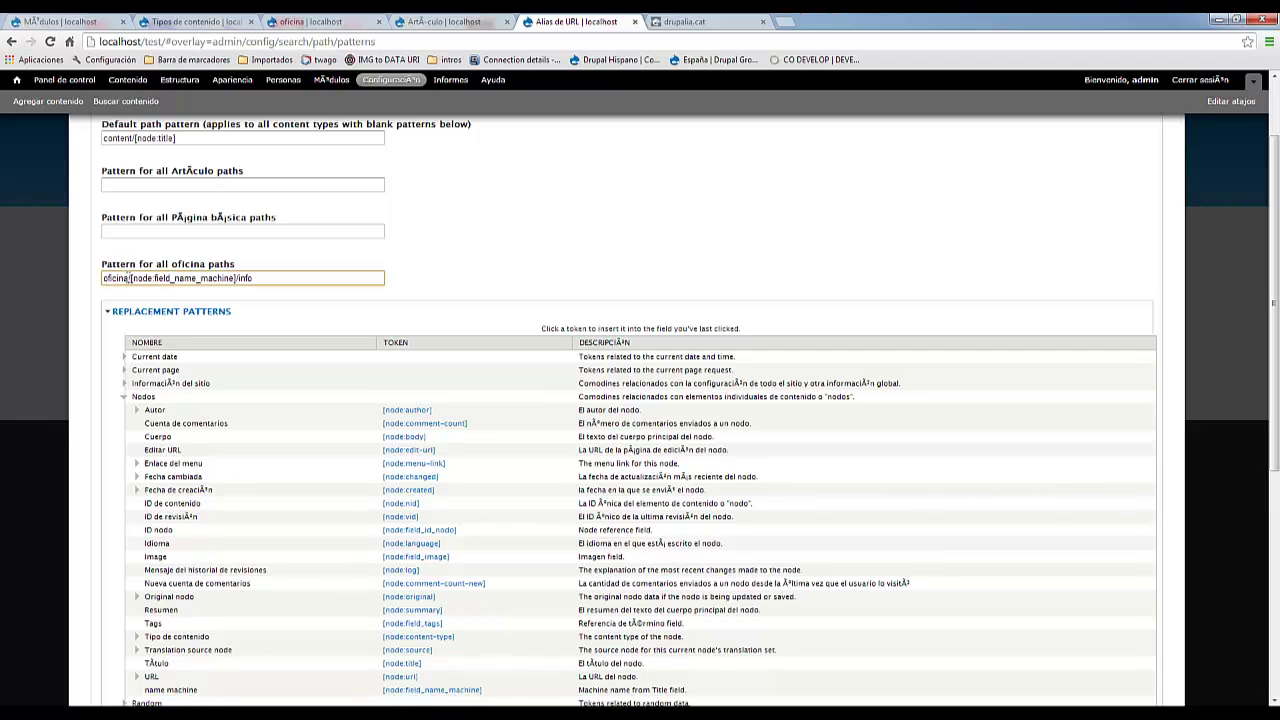
text(s)
drag(241, 278, 266, 278)
scroll(89, 362, down, 5)
scroll(89, 362, up, 5)
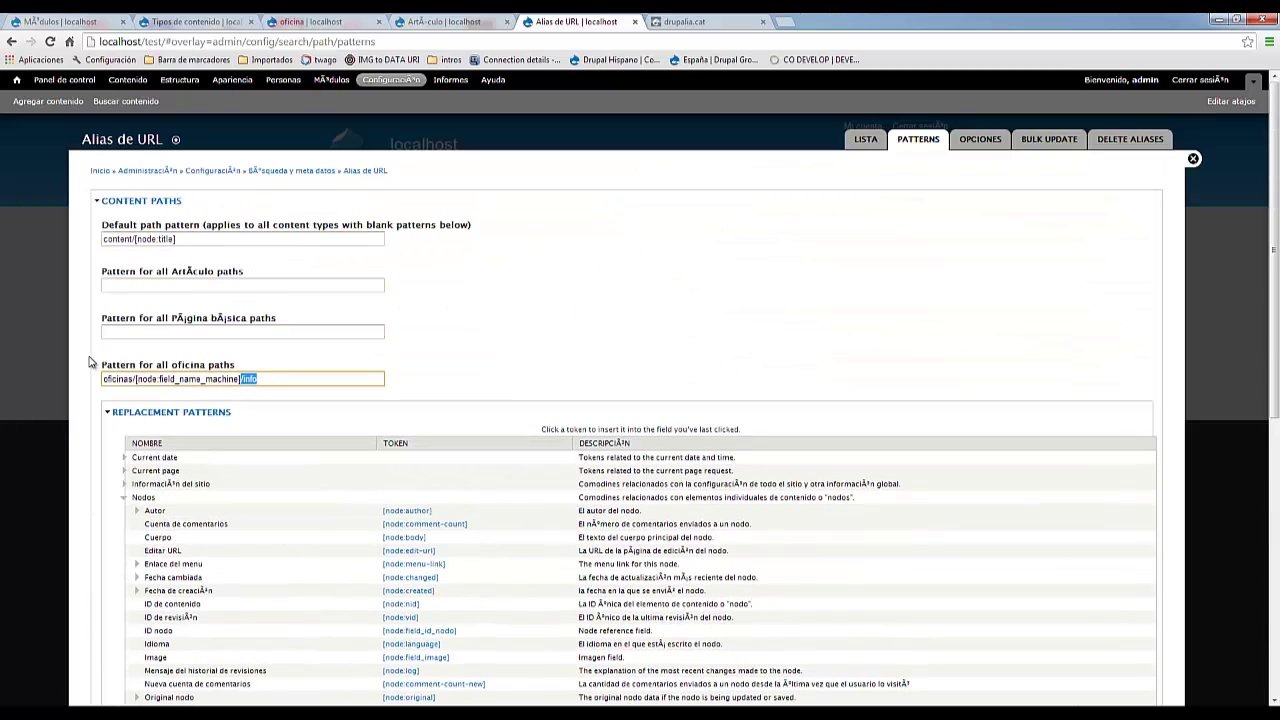
Step: Enter oficinas//articulo/ as the pattern for all Artículo paths
click(120, 286)
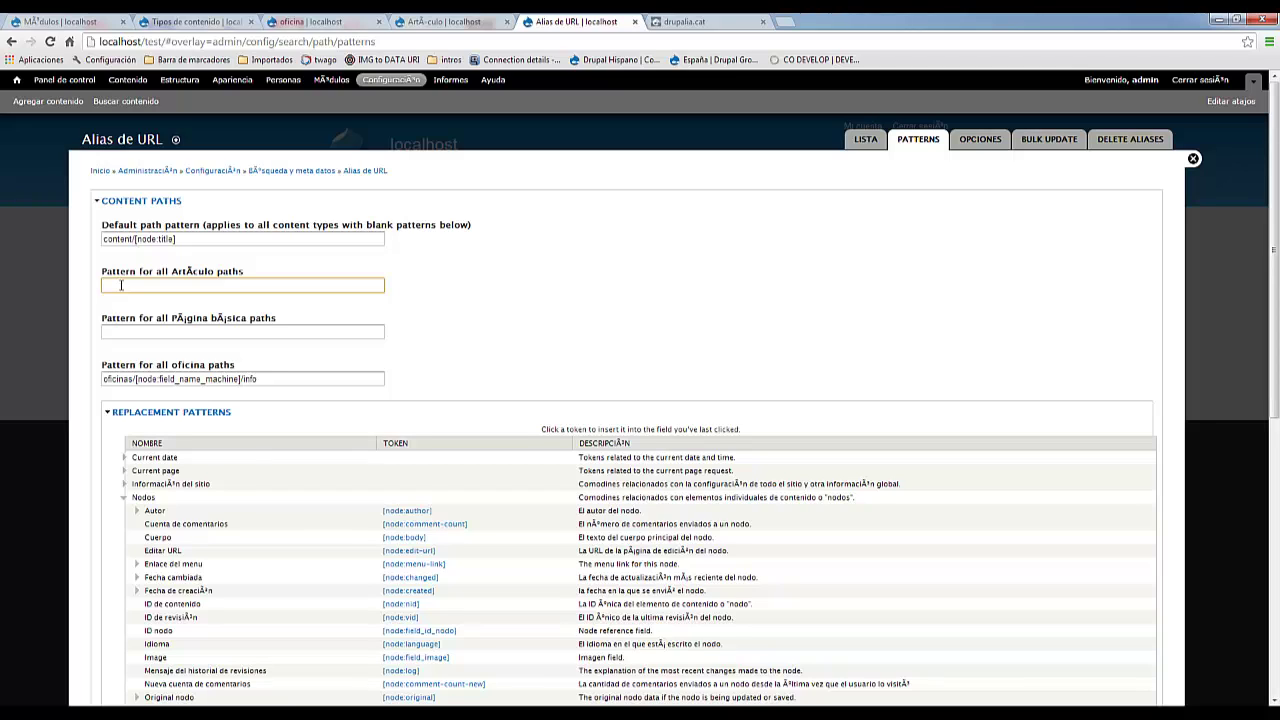
text(oficinas//)
text(articulo/)
Step: Append the content ID token [node:nid] to the end of the Artículo path pattern
scroll(241, 600, down, 1)
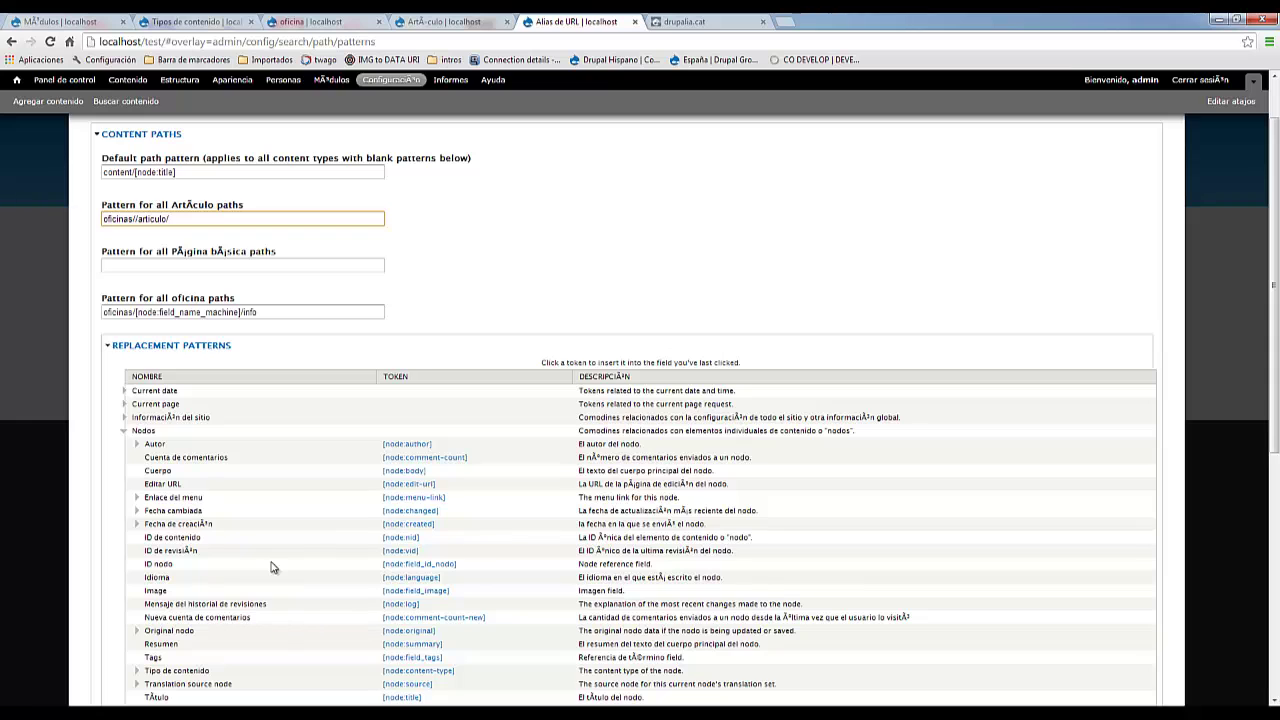
scroll(270, 567, down, 3)
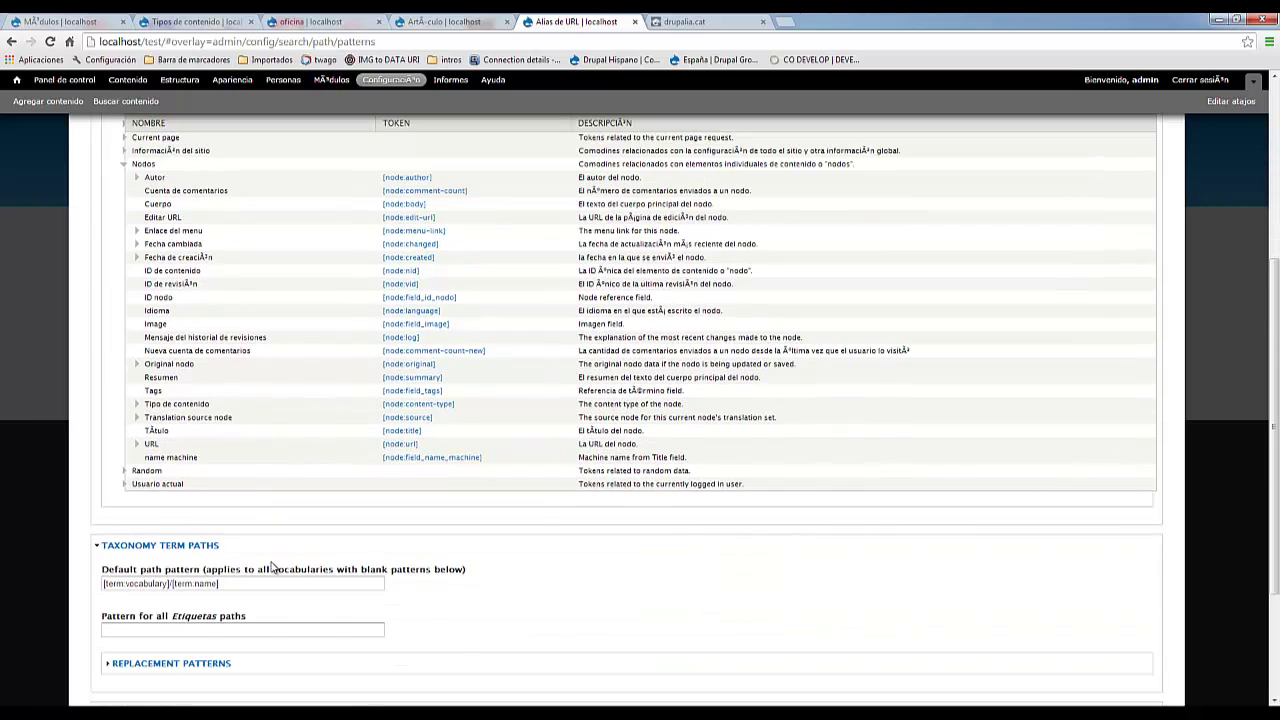
scroll(270, 567, up, 1)
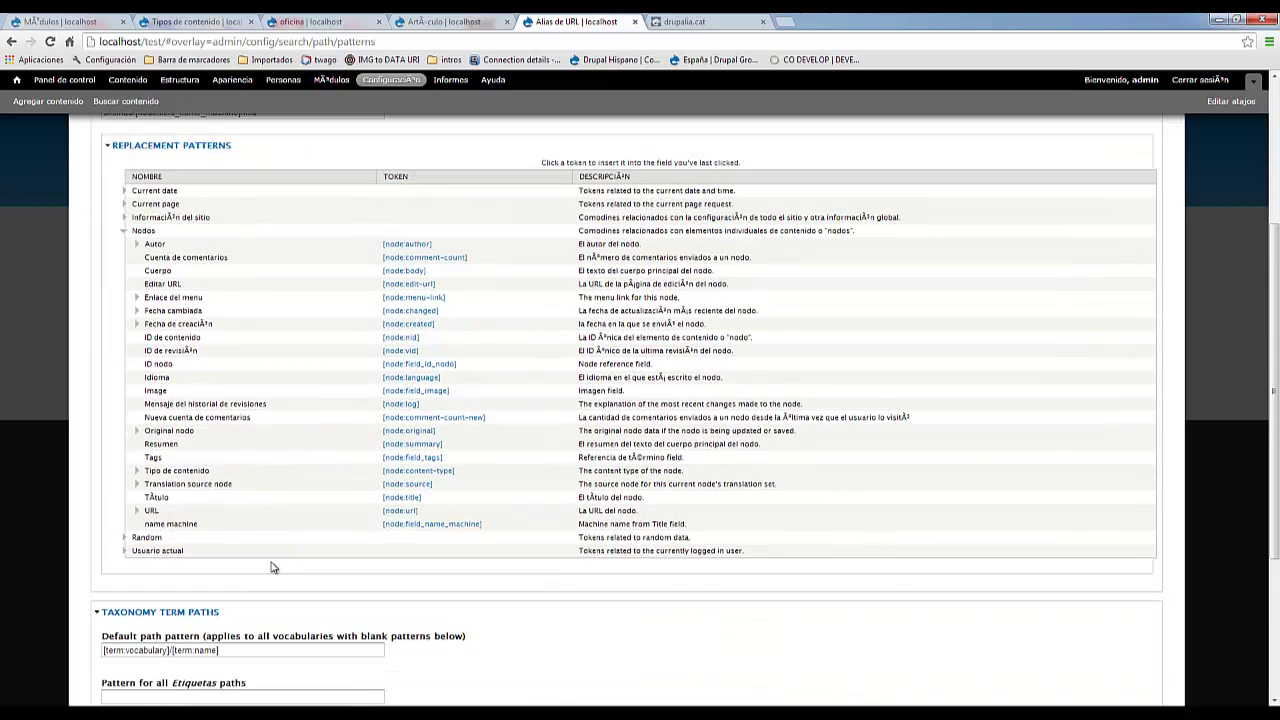
drag(153, 337, 266, 351)
scroll(378, 433, up, 1)
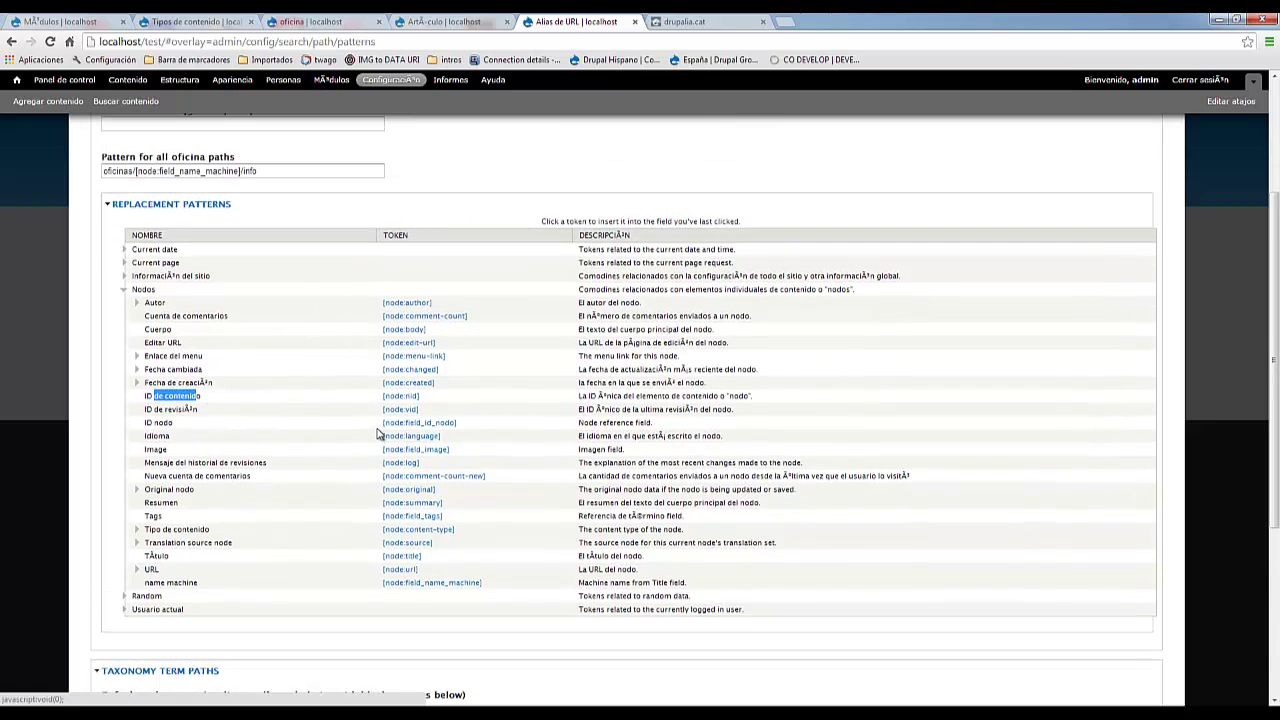
scroll(365, 425, up, 3)
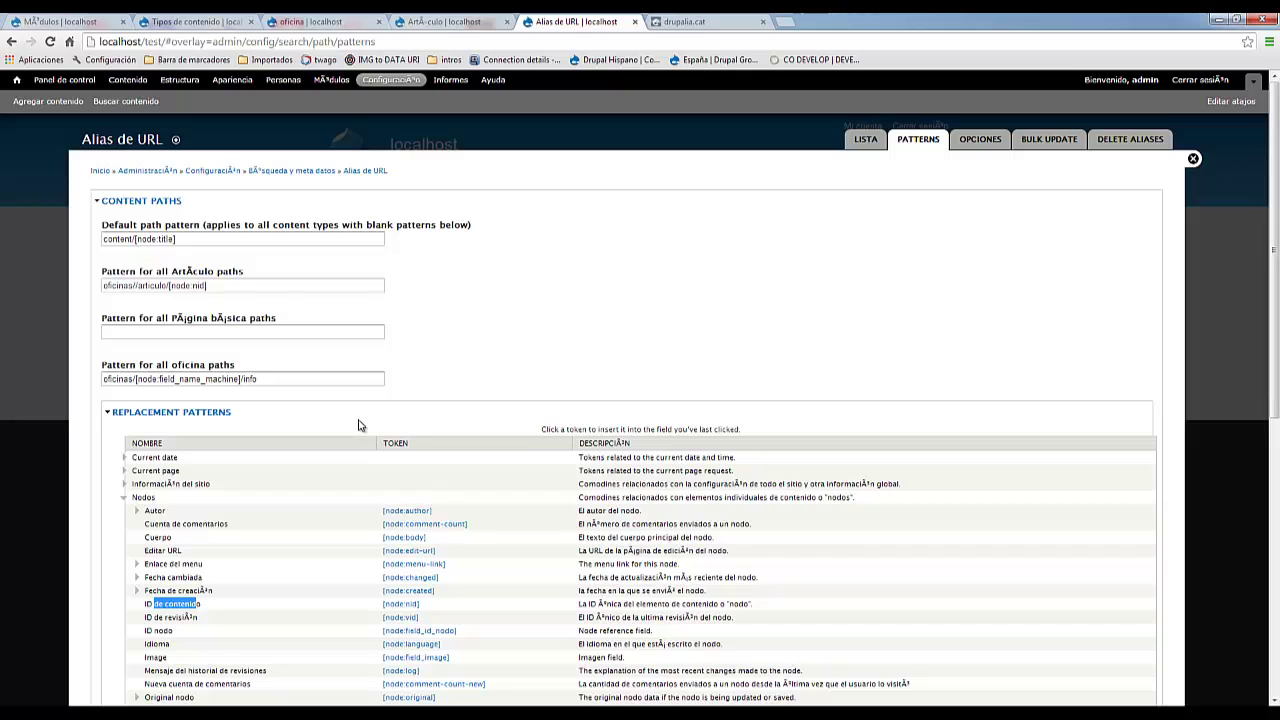
drag(170, 285, 217, 285)
click(218, 285)
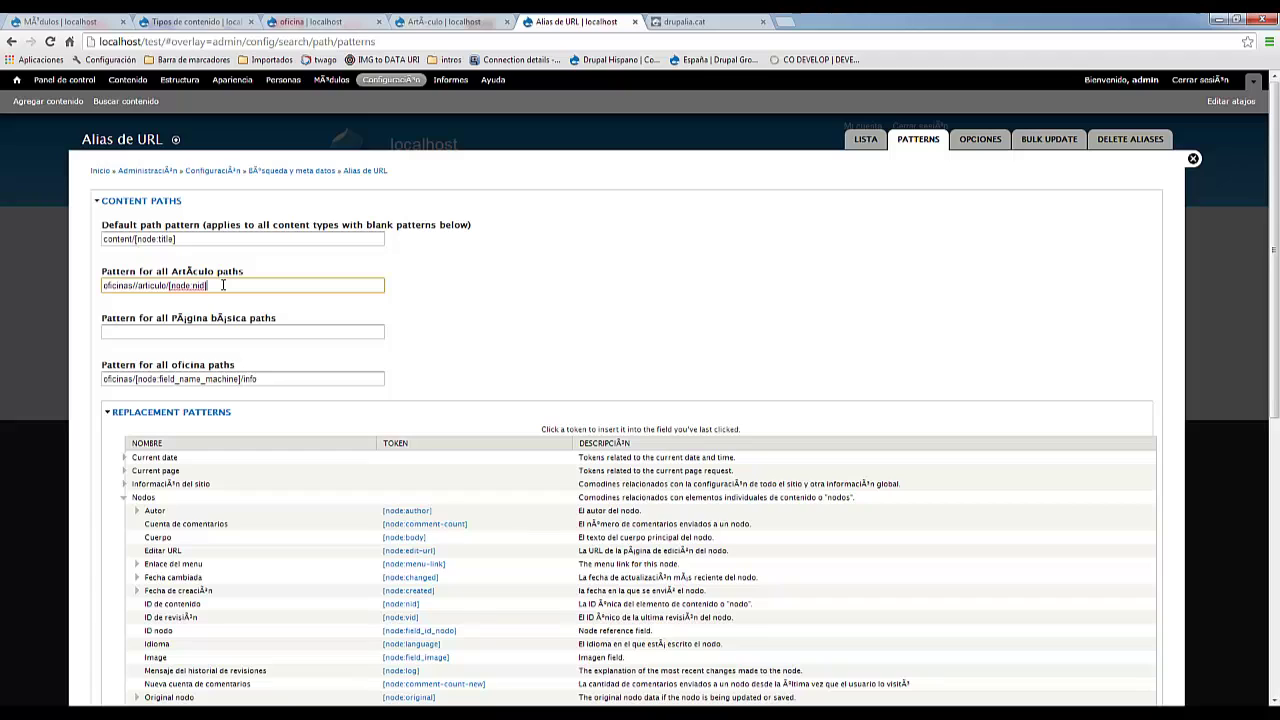
Step: Replace the content ID token at the end of the Artículo path pattern with the title token [node:title]
drag(207, 285, 168, 287)
key(BackSpace)
scroll(272, 481, down, 1)
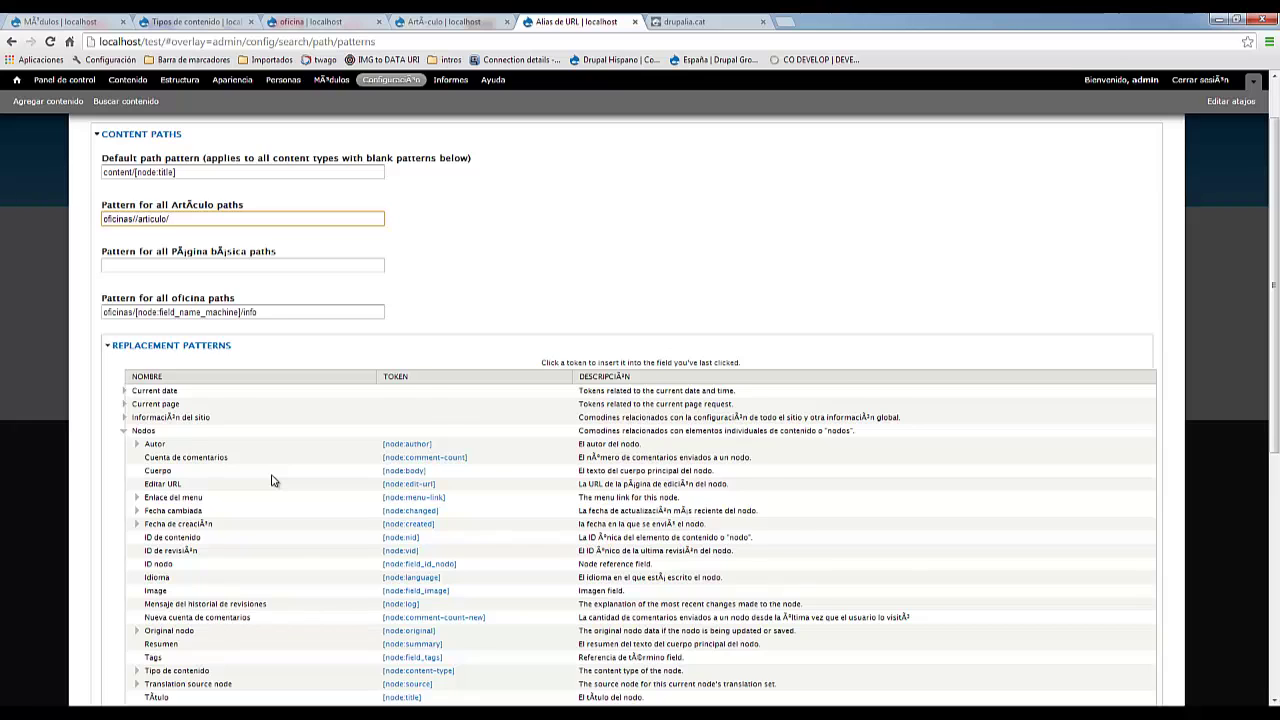
scroll(272, 481, down, 1)
click(402, 631)
scroll(410, 630, up, 2)
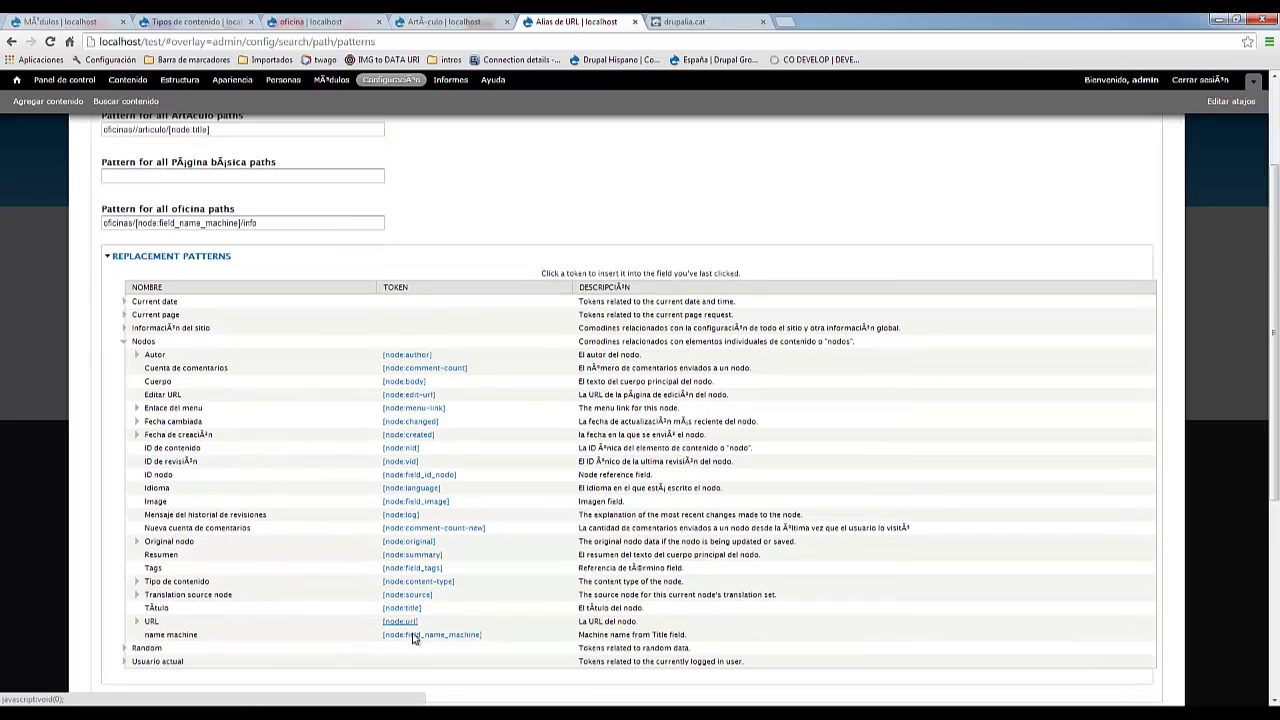
click(133, 285)
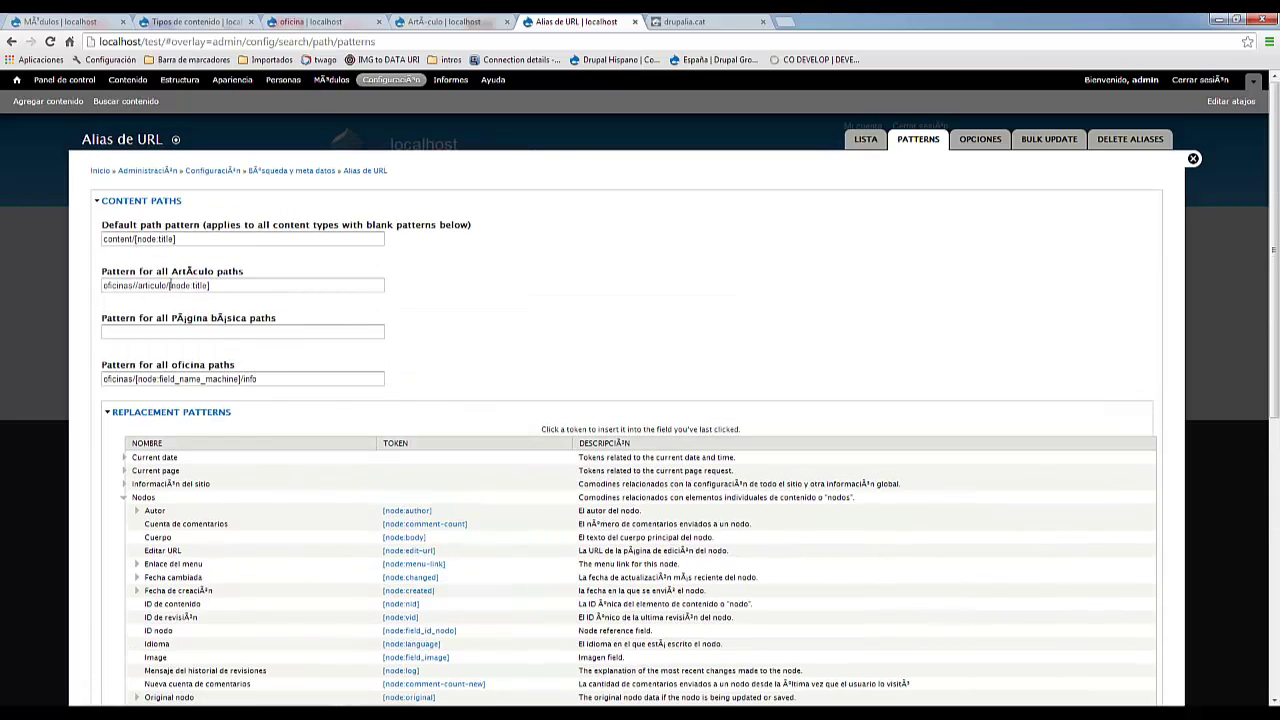
key(BackSpace)
text(/)
click(168, 286)
text(/)
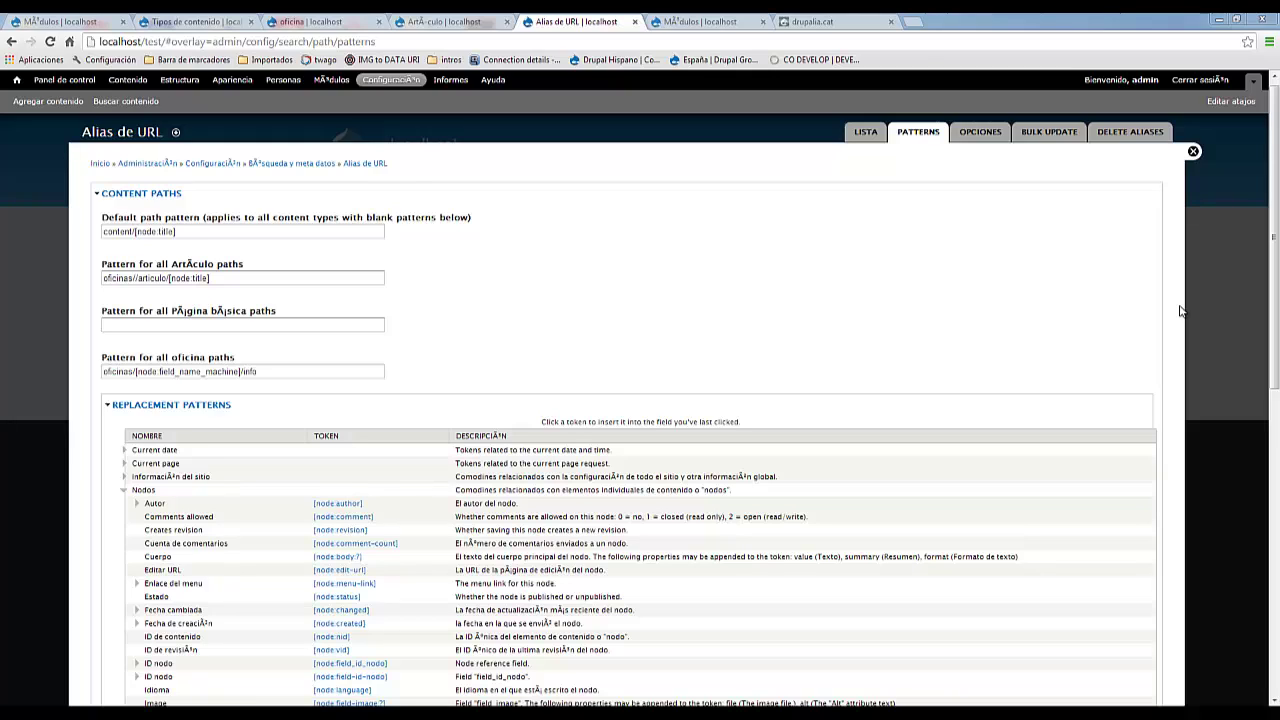
Step: Insert the referenced node's machine name token [node:field-id-nodo:field_name_machine] between oficinas/ and /articulo in the Artículo path pattern
click(136, 278)
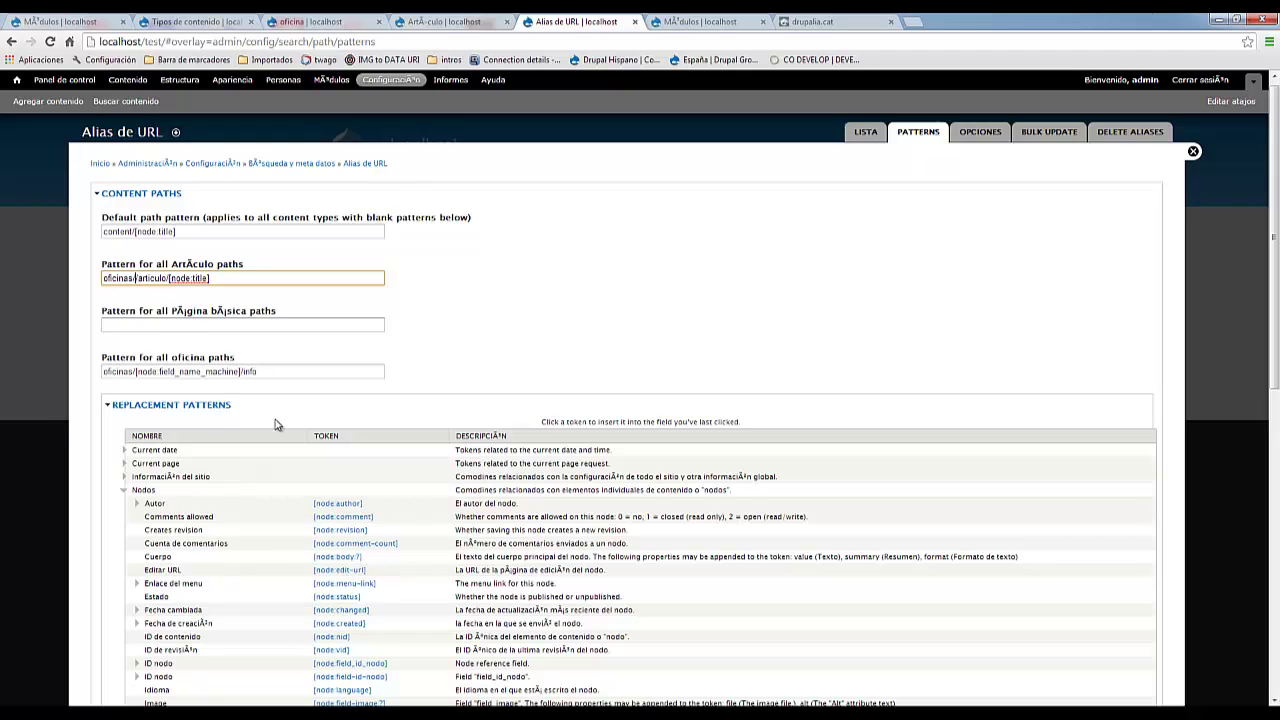
text(/)
scroll(110, 424, down, 3)
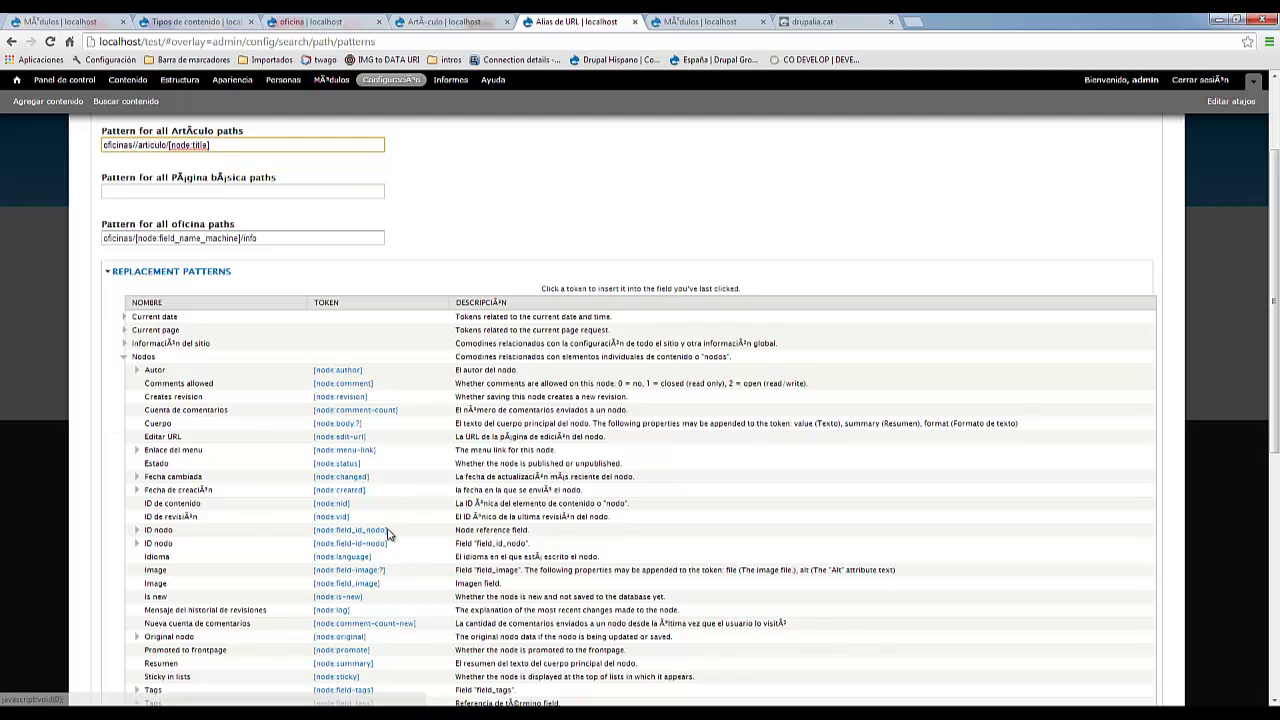
click(137, 530)
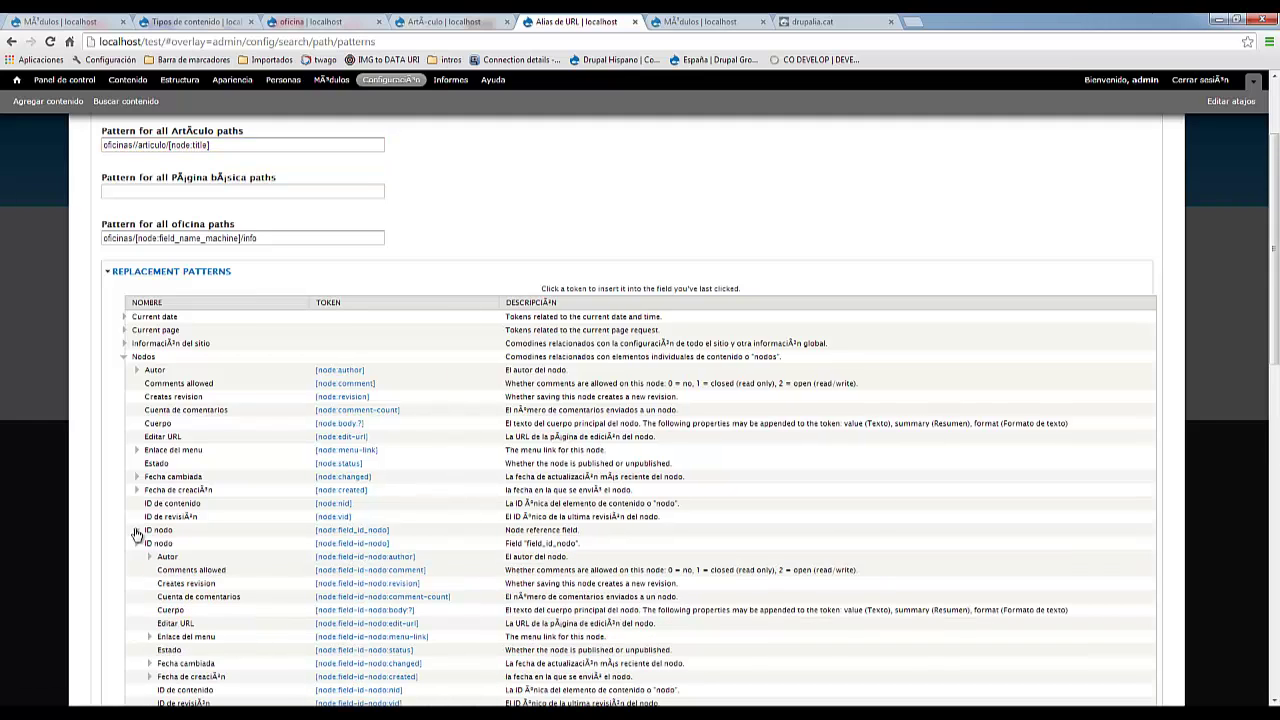
scroll(312, 562, down, 1)
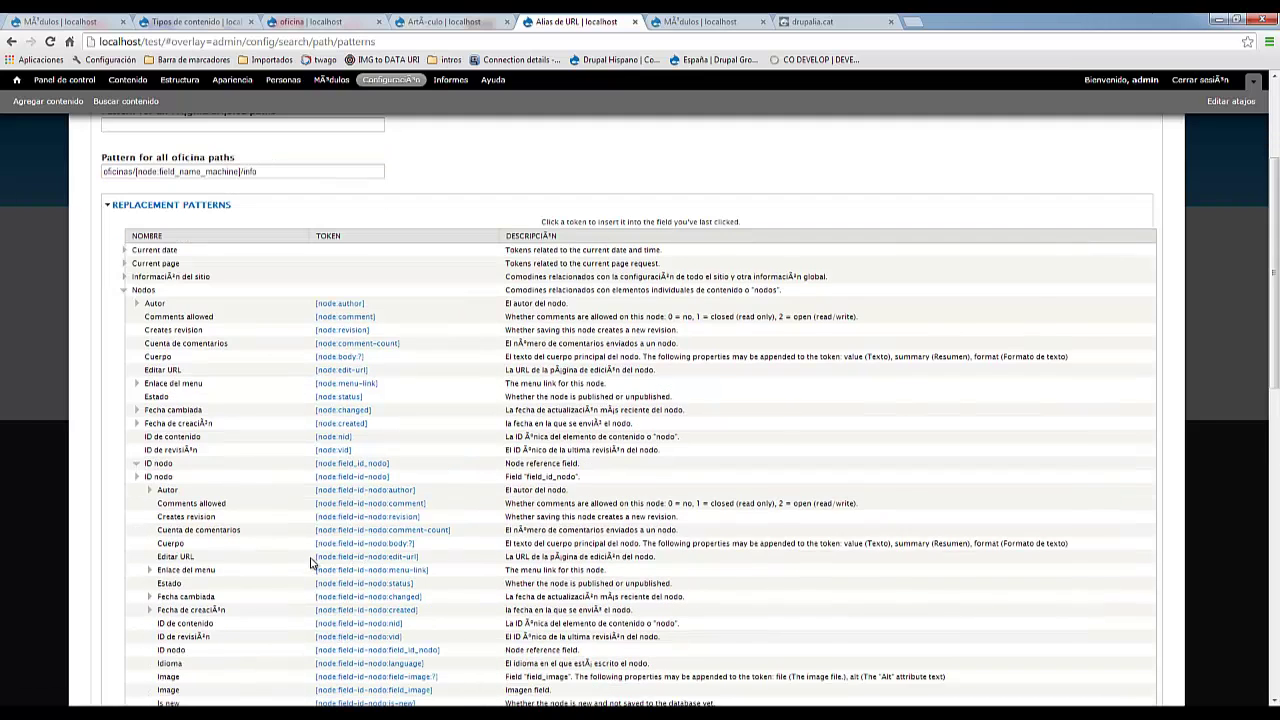
scroll(312, 562, down, 1)
scroll(312, 563, down, 3)
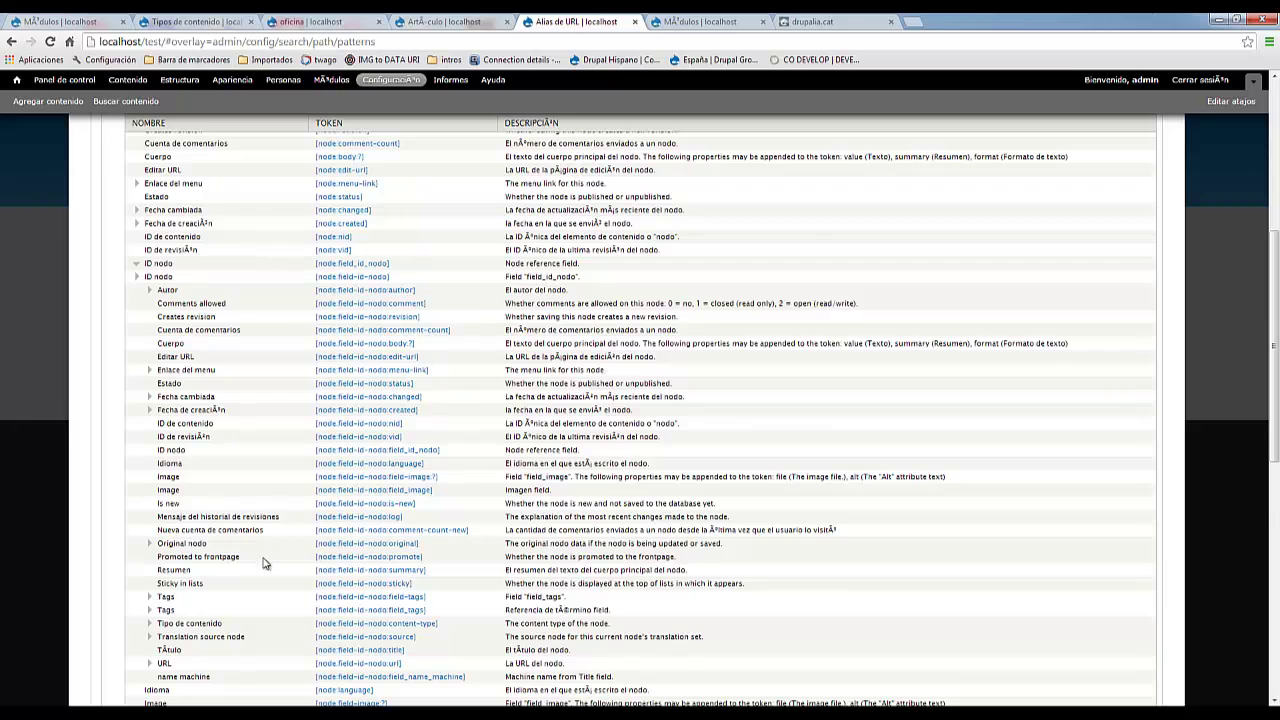
scroll(350, 550, down, 1)
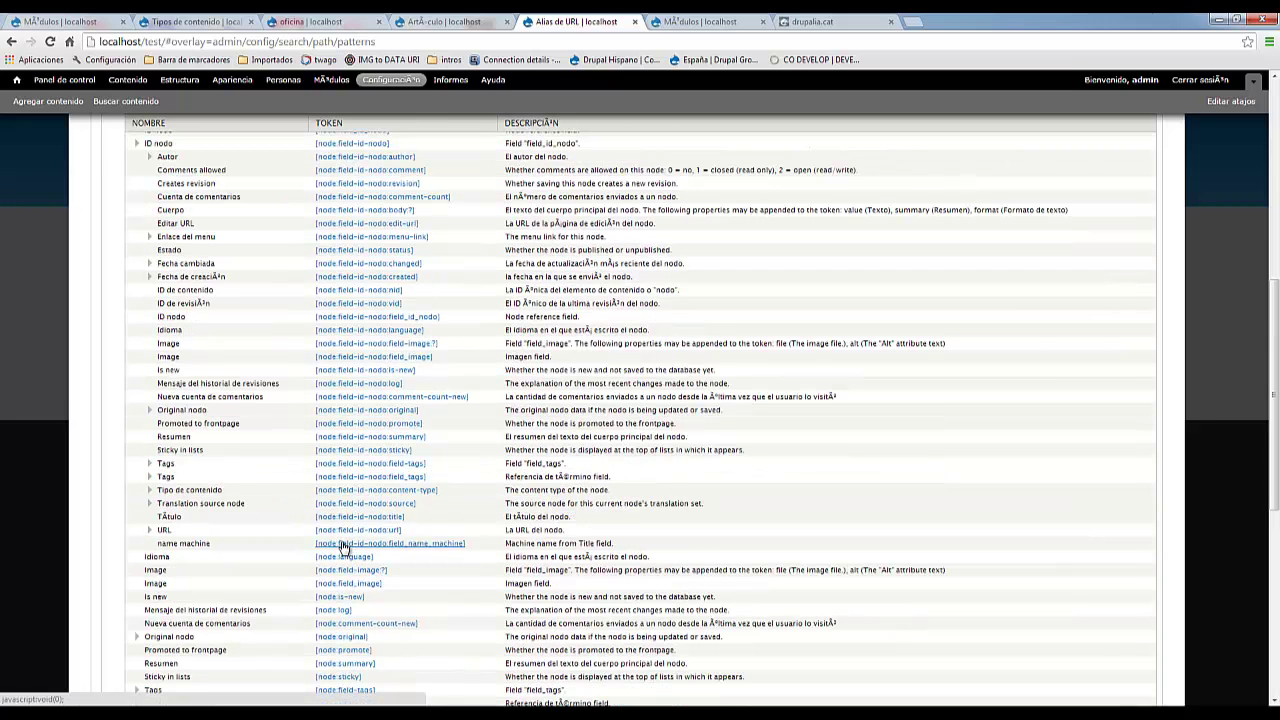
click(330, 548)
scroll(320, 450, up, 8)
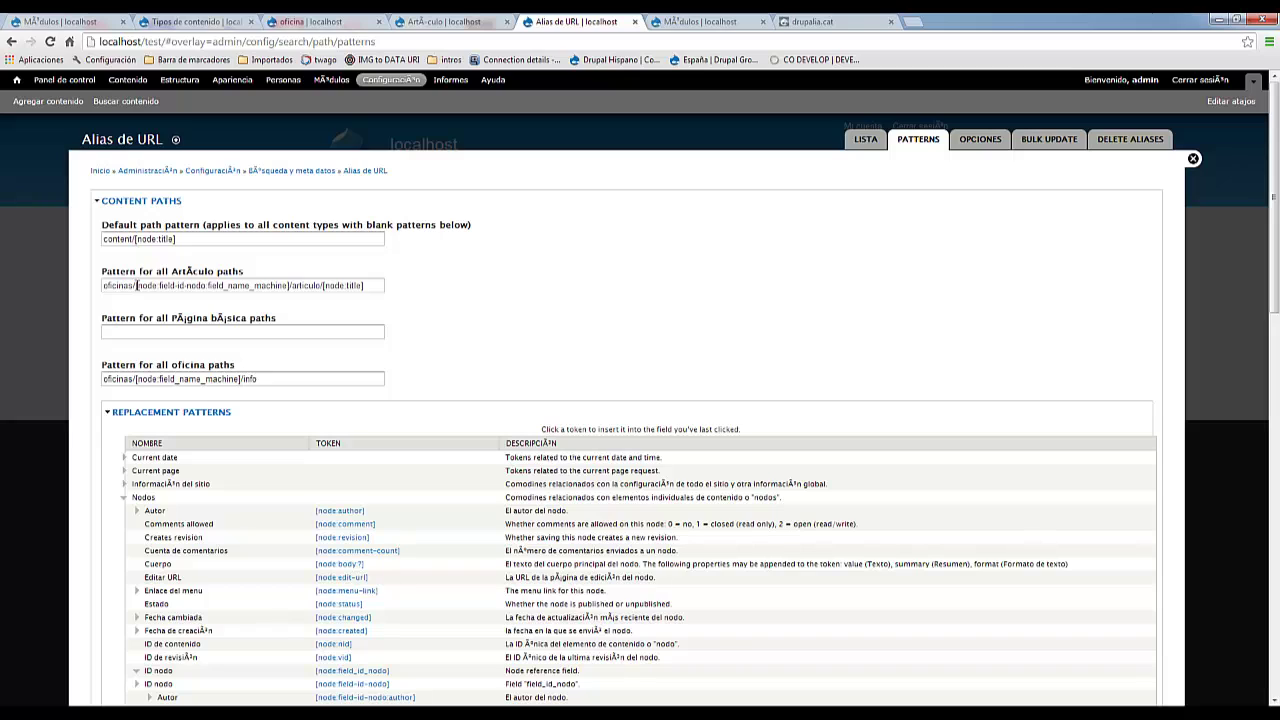
drag(137, 285, 207, 286)
click(159, 286)
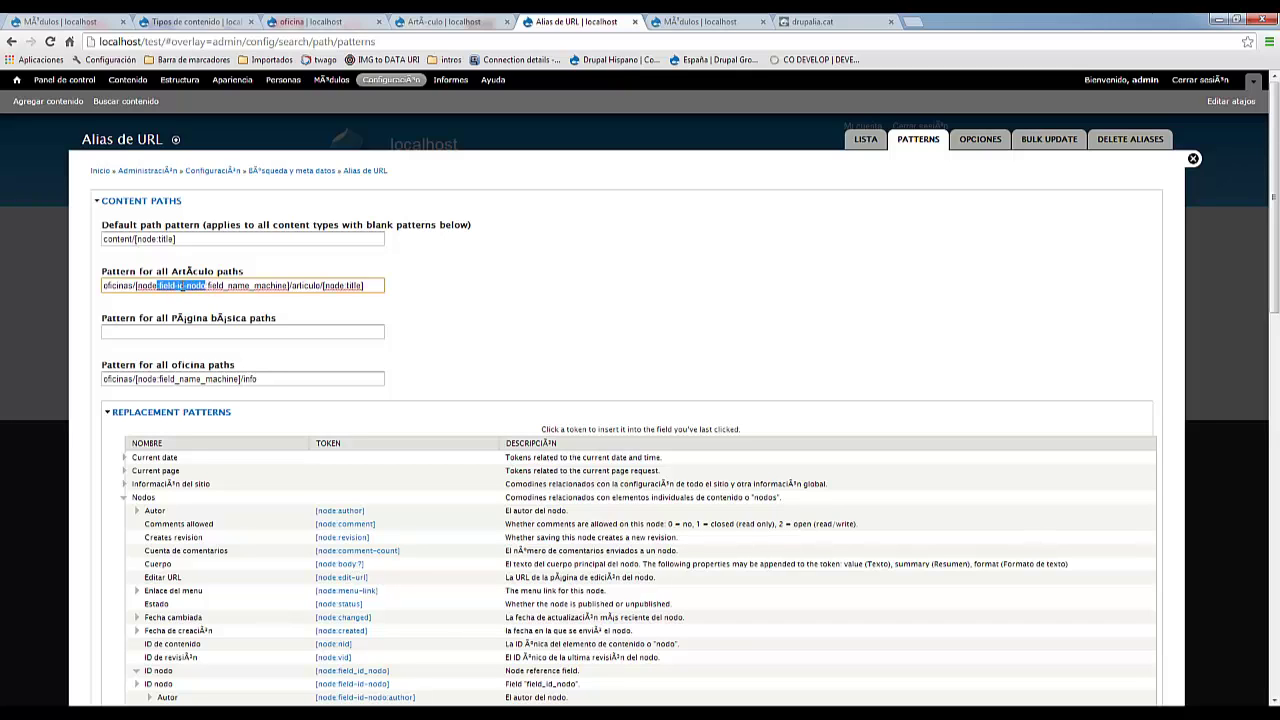
click(206, 286)
drag(208, 285, 289, 285)
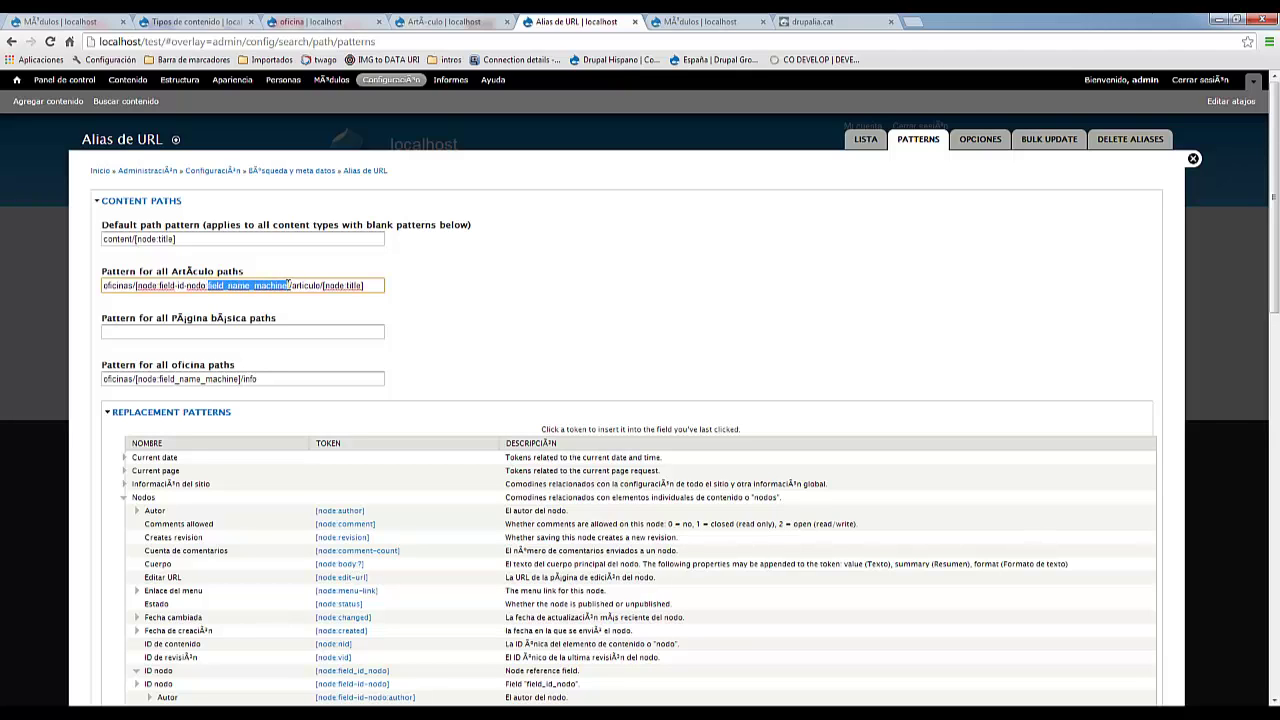
click(289, 285)
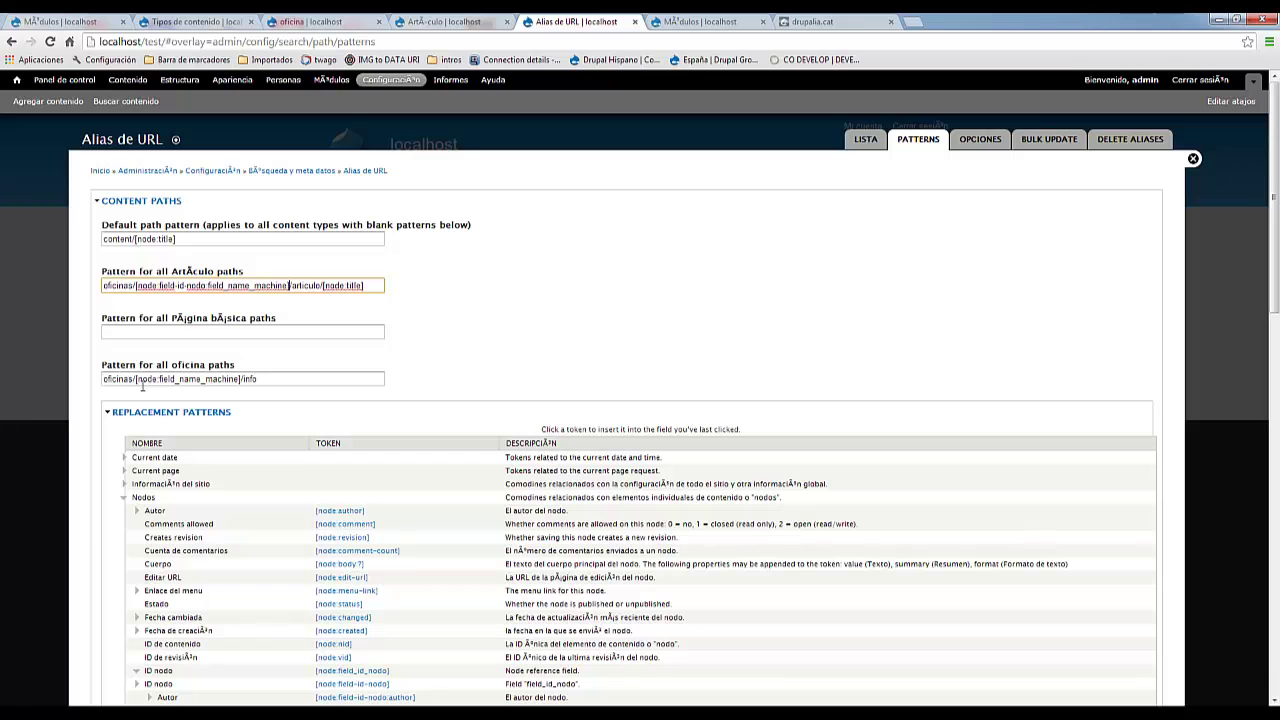
Step: Save the URL alias pattern configuration with the new Artículo and oficina paths
click(281, 380)
scroll(471, 414, down, 20)
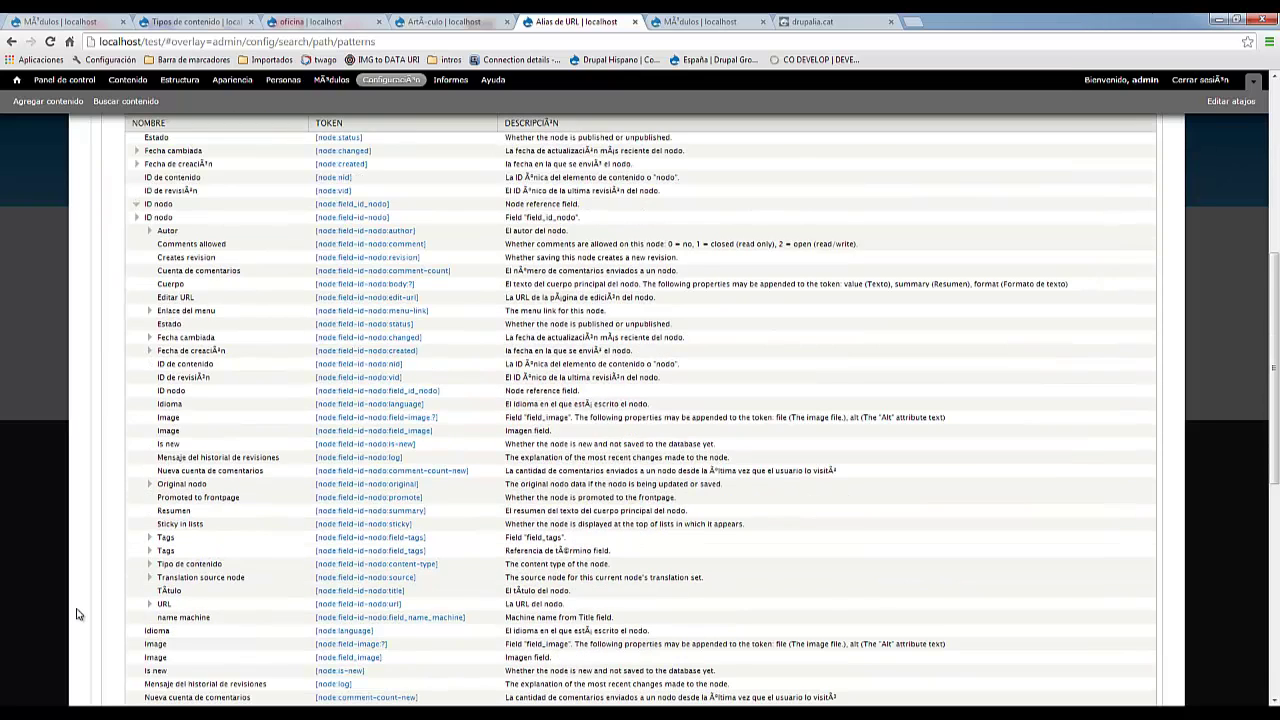
click(140, 645)
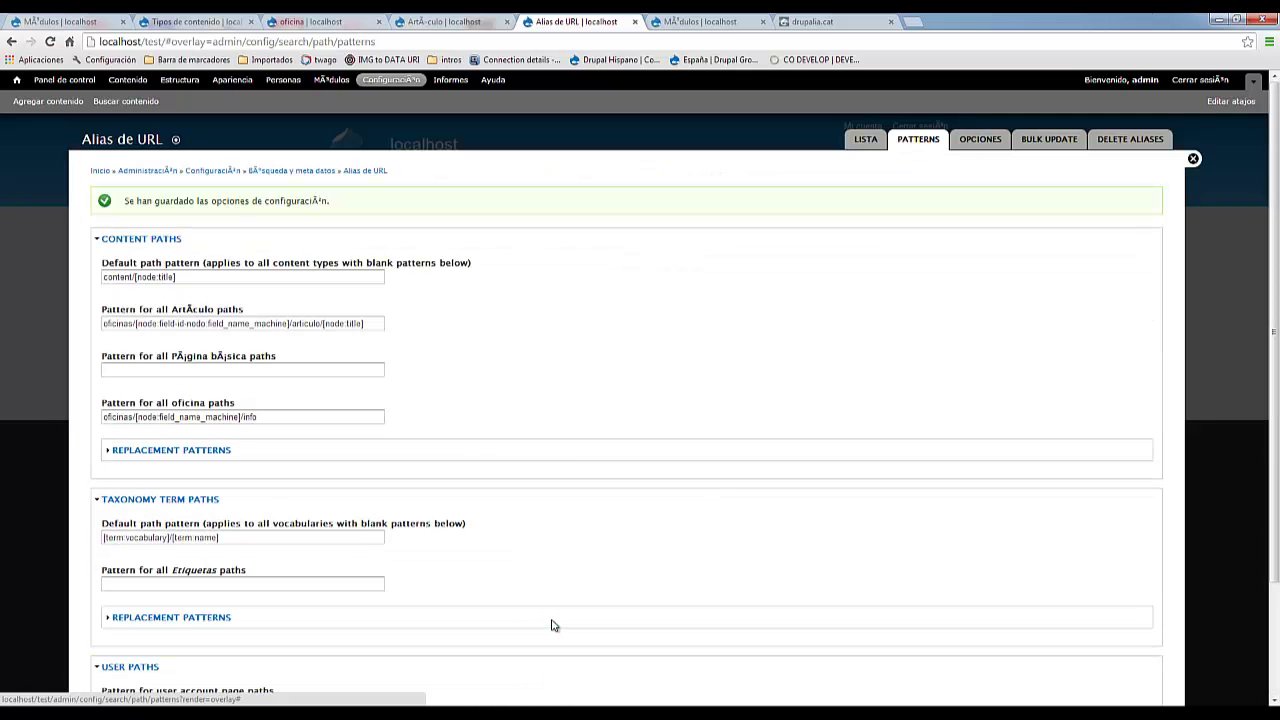
Step: From the content types page, open the site's content administration in a separate browser tab and switch to it
click(213, 20)
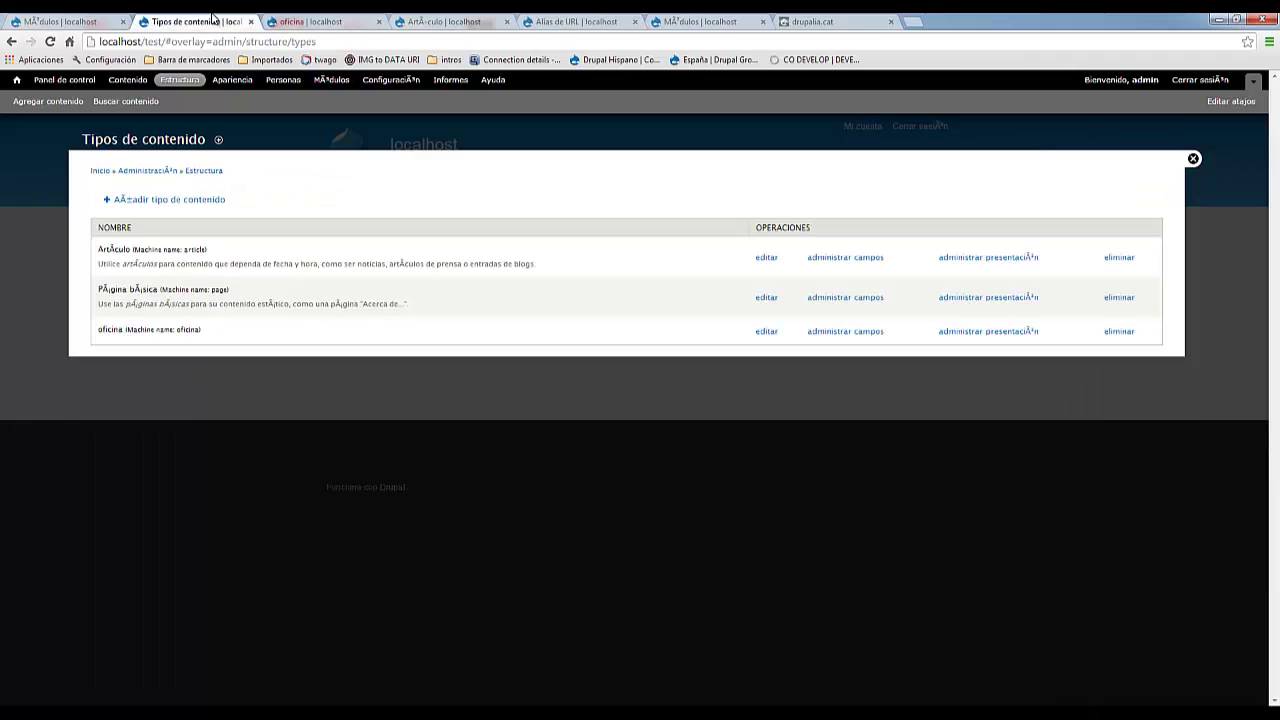
middle_click(127, 80)
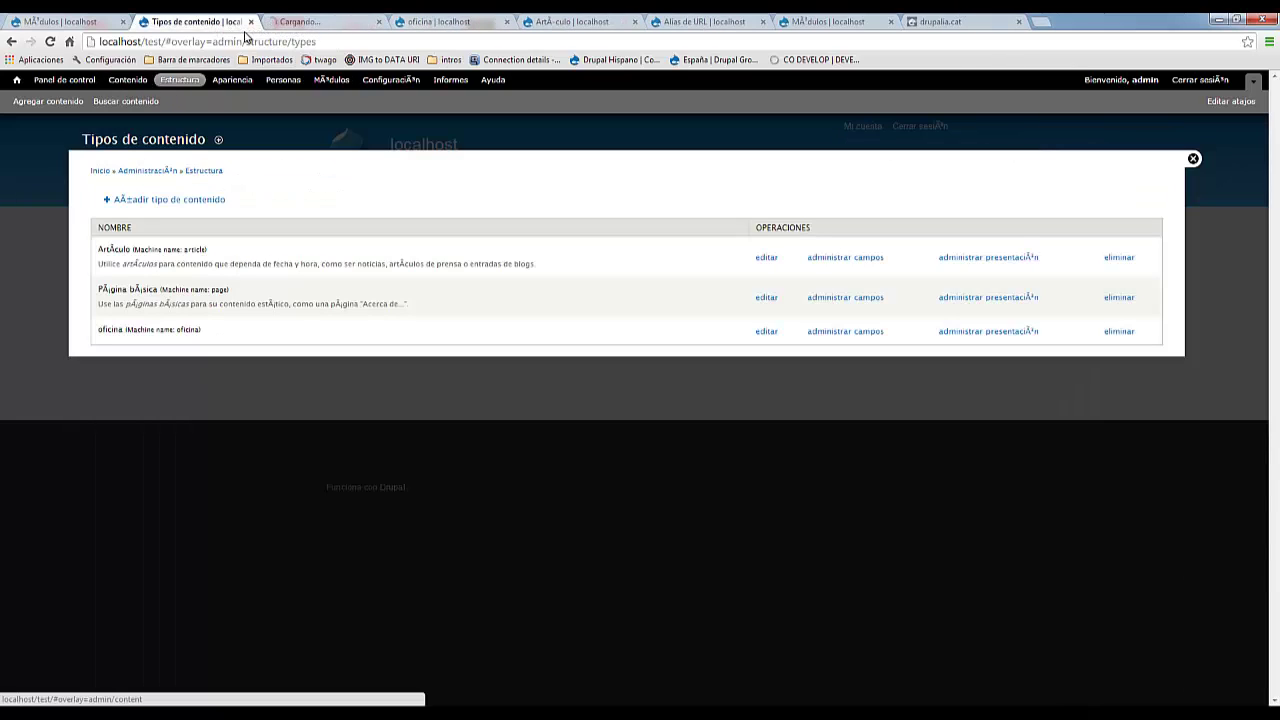
click(297, 20)
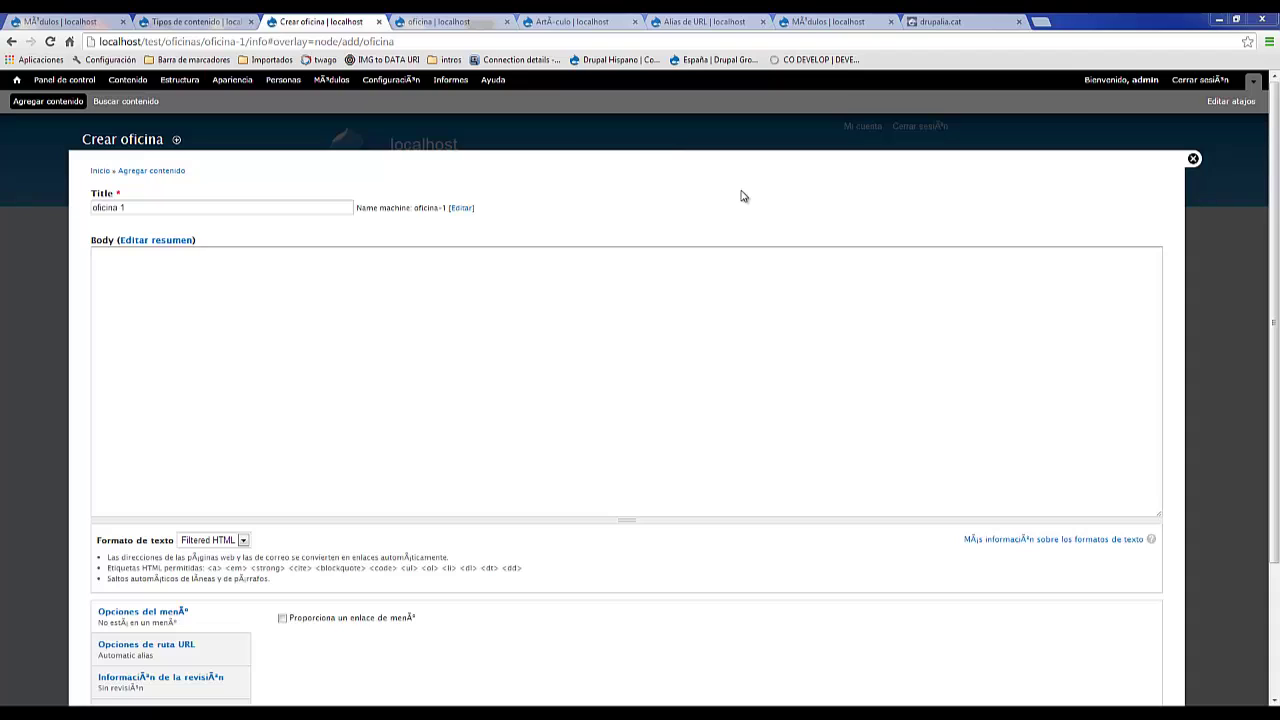
Step: Examine the machine name generated from the title oficina 1 and open its Nombre de sistema field for editing
click(148, 204)
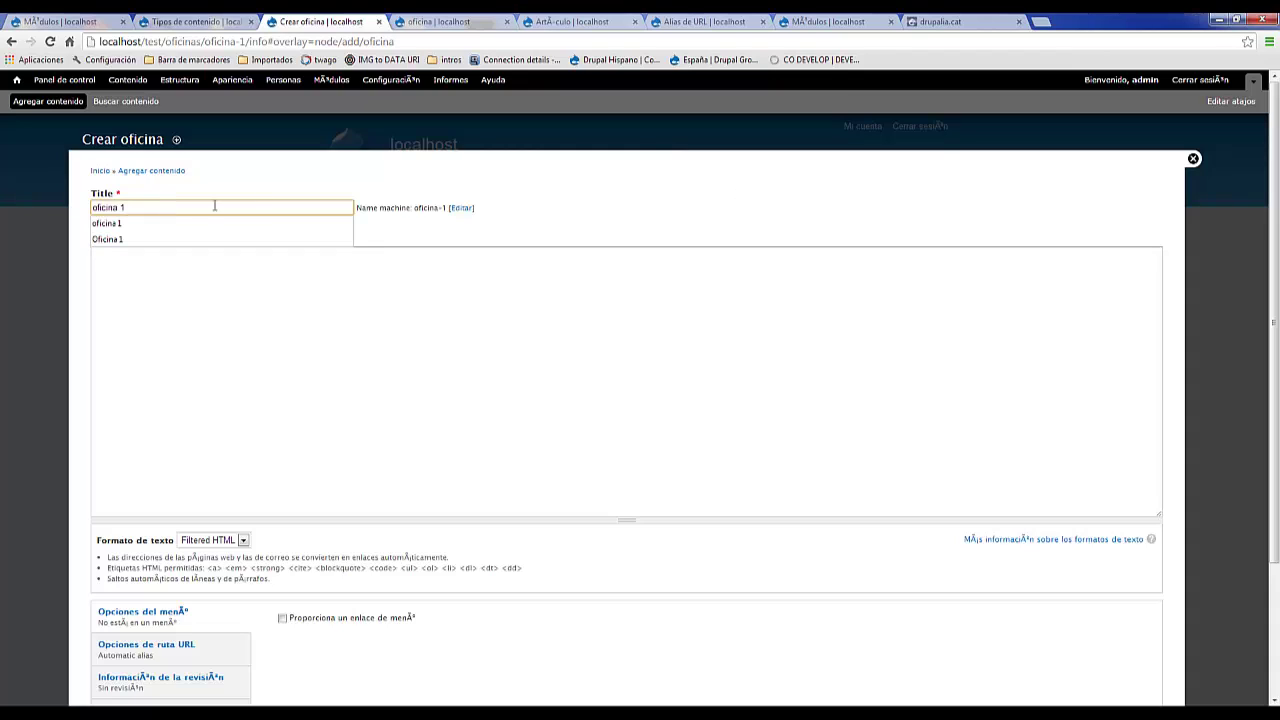
click(380, 207)
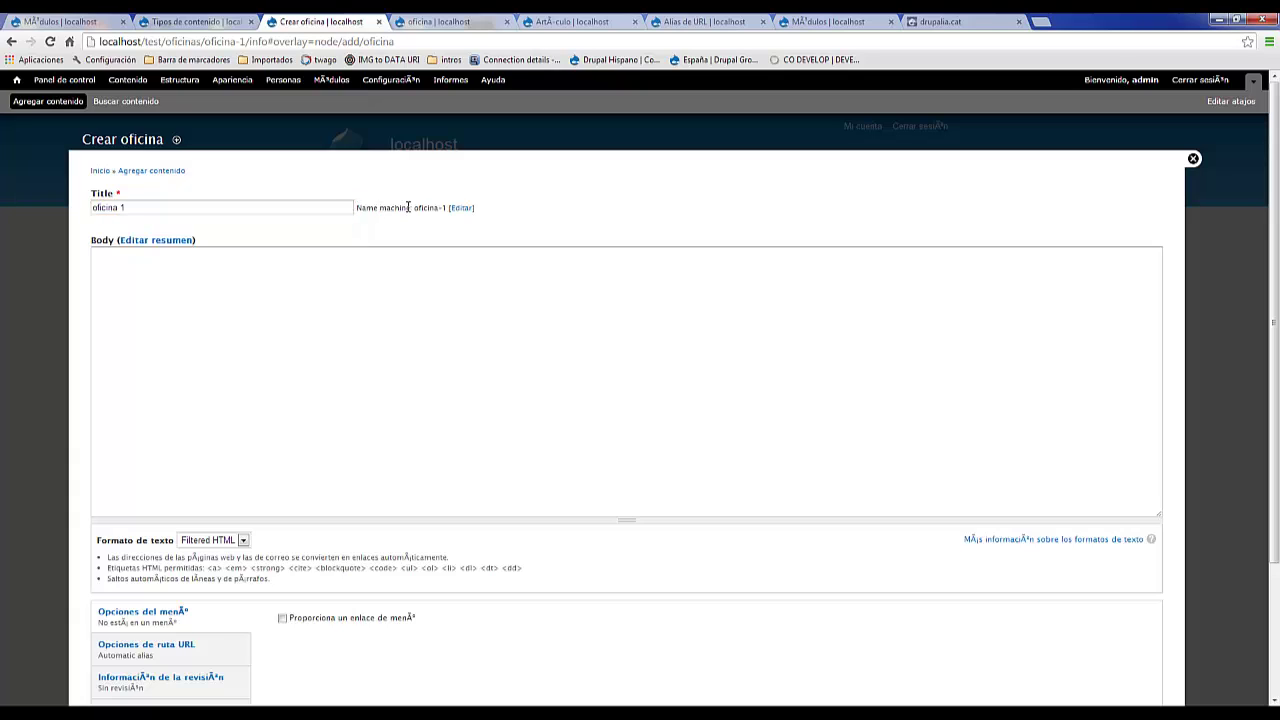
drag(413, 207, 448, 207)
click(415, 209)
drag(415, 207, 448, 207)
click(448, 207)
click(244, 209)
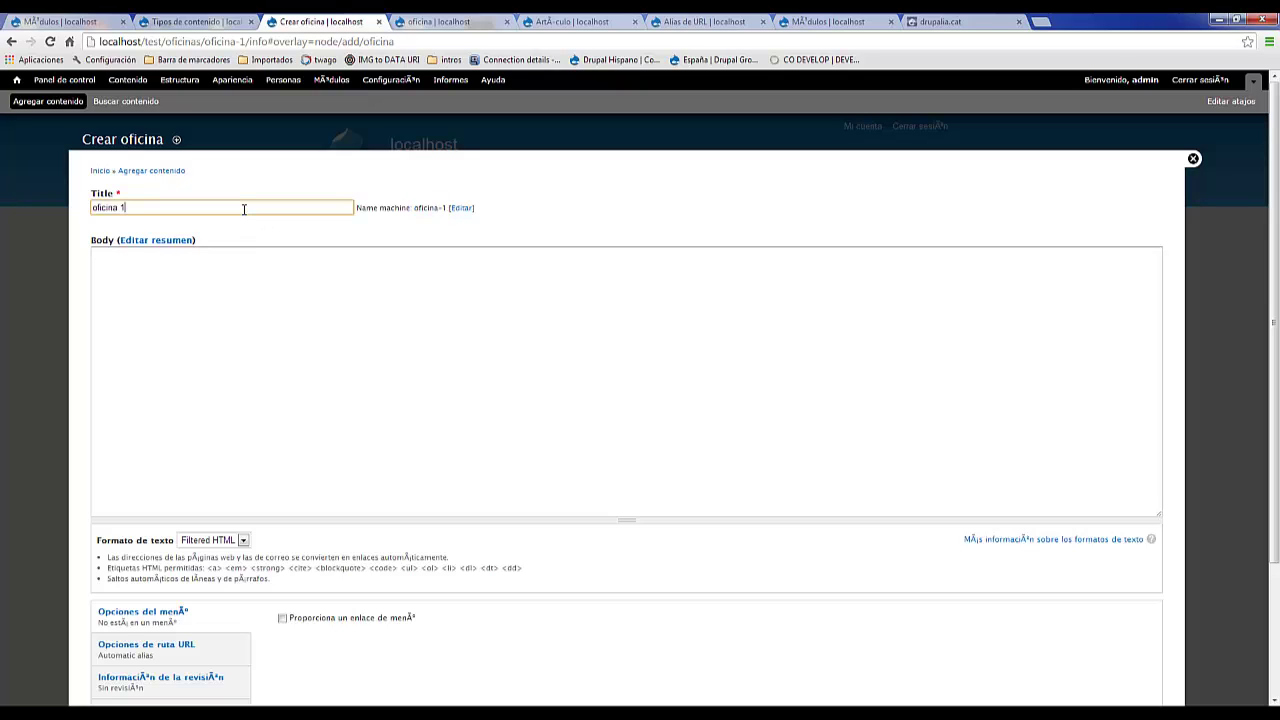
click(461, 209)
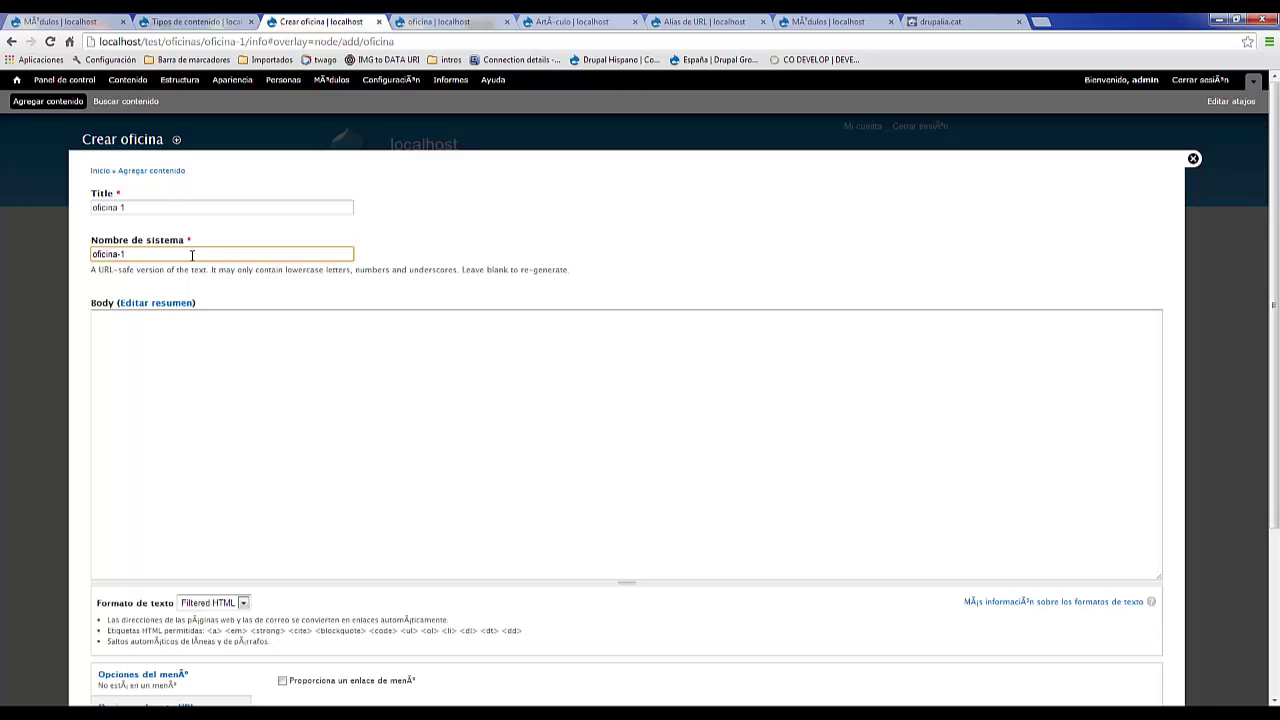
drag(182, 247, 94, 251)
click(145, 258)
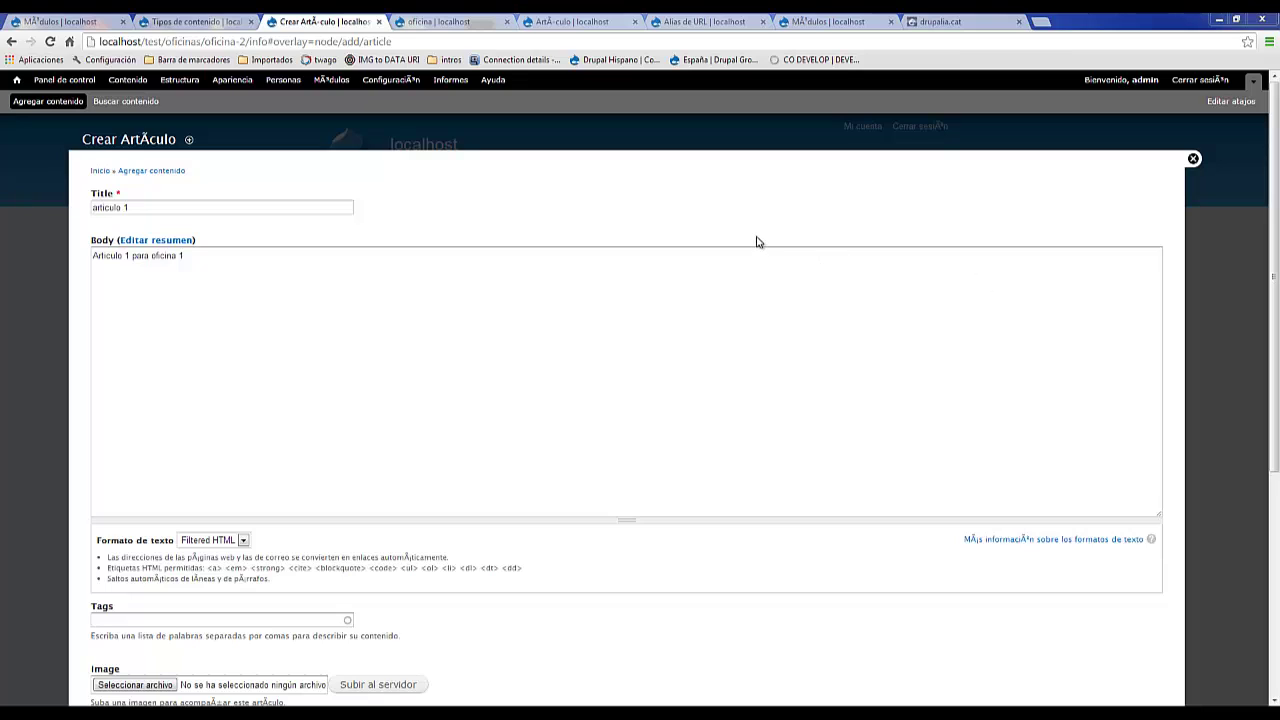
Step: Reference oficina 1 in the ID nodo field of articulo 1, save the article and check its URL alias
scroll(752, 552, down, 2)
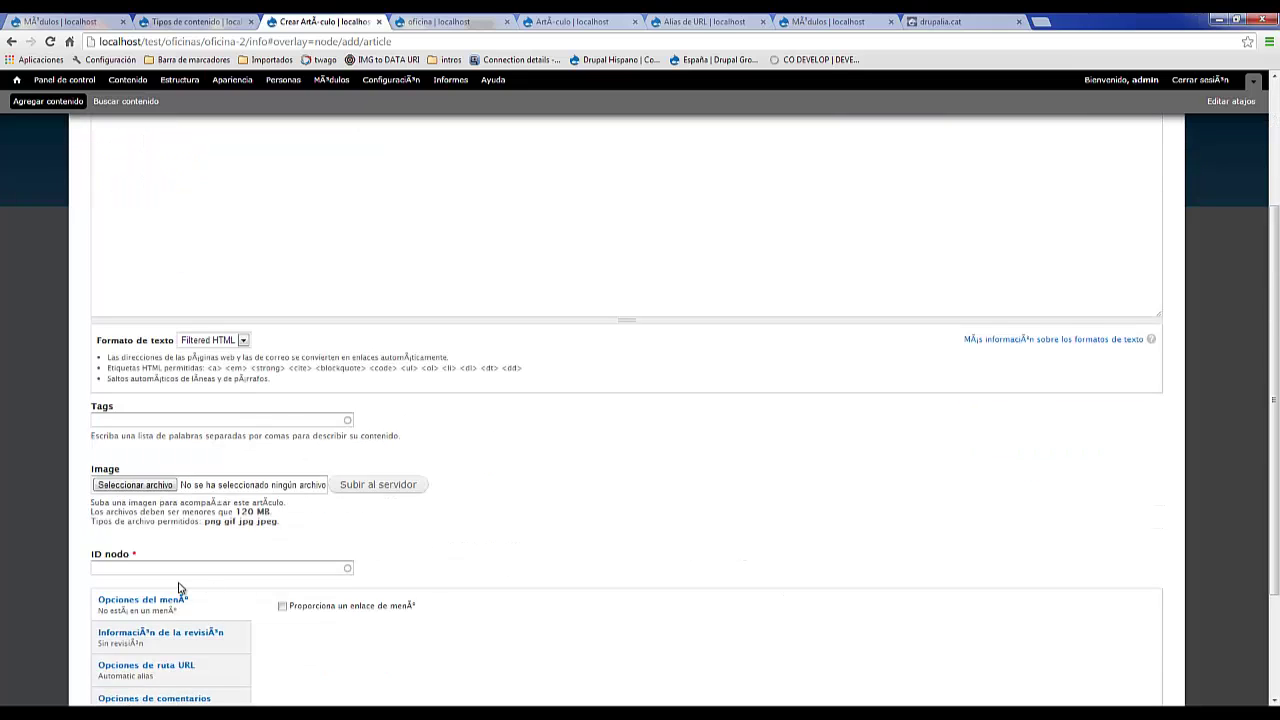
click(130, 566)
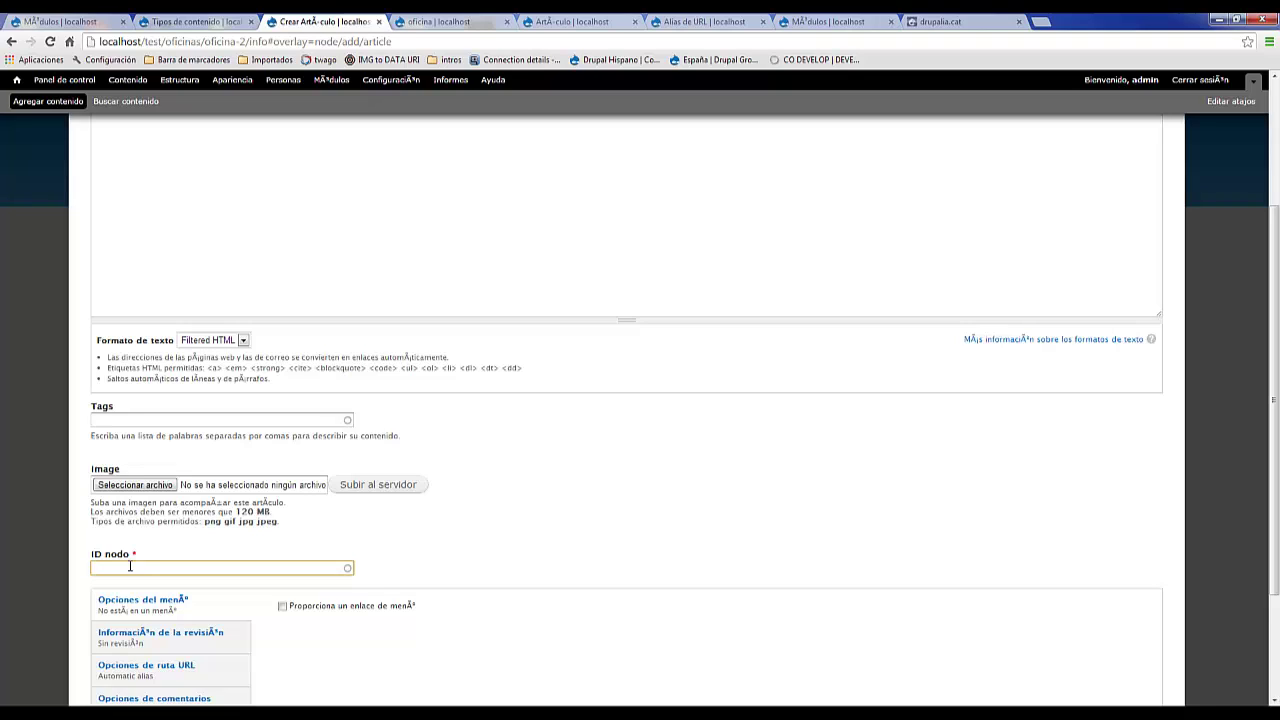
text(of)
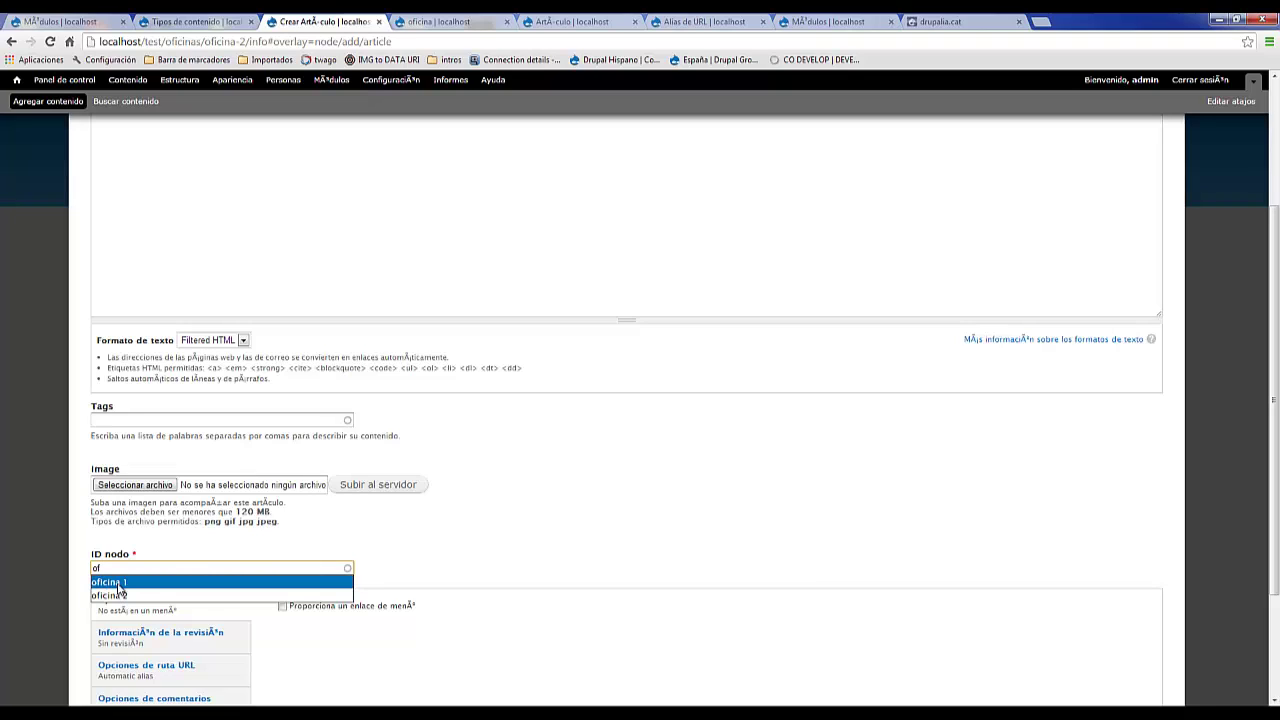
click(118, 583)
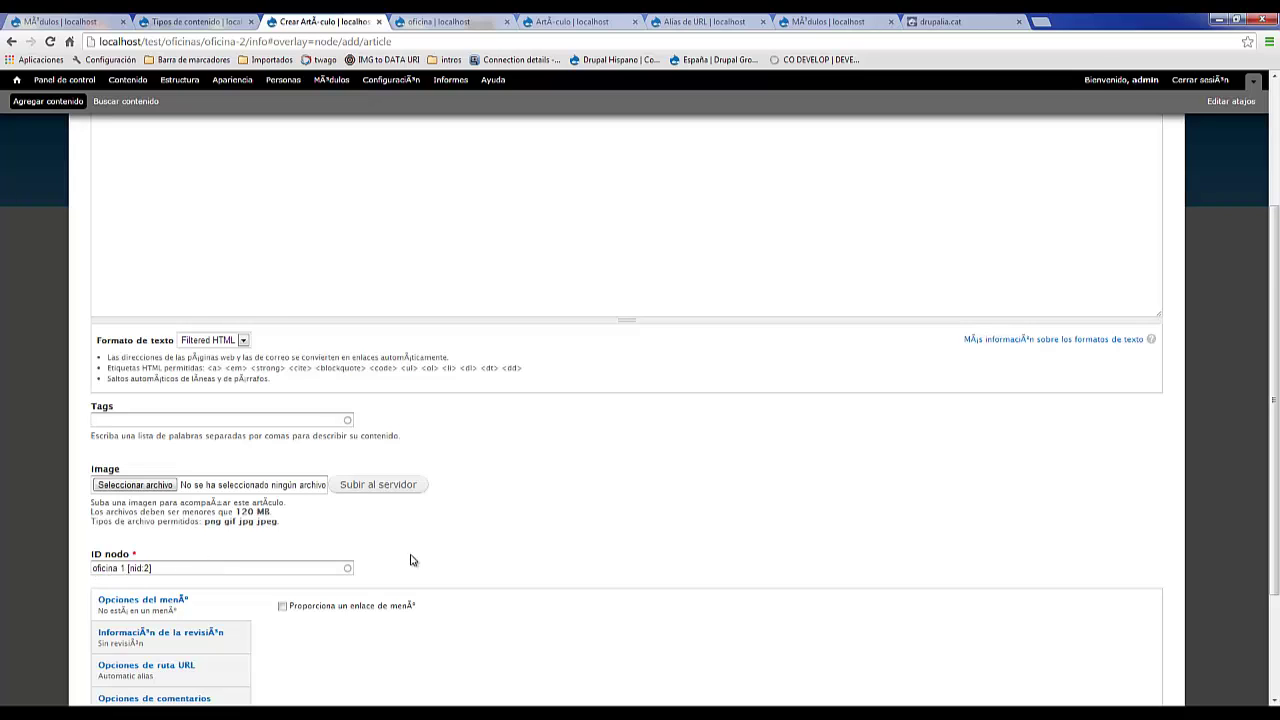
scroll(410, 560, down, 3)
click(120, 646)
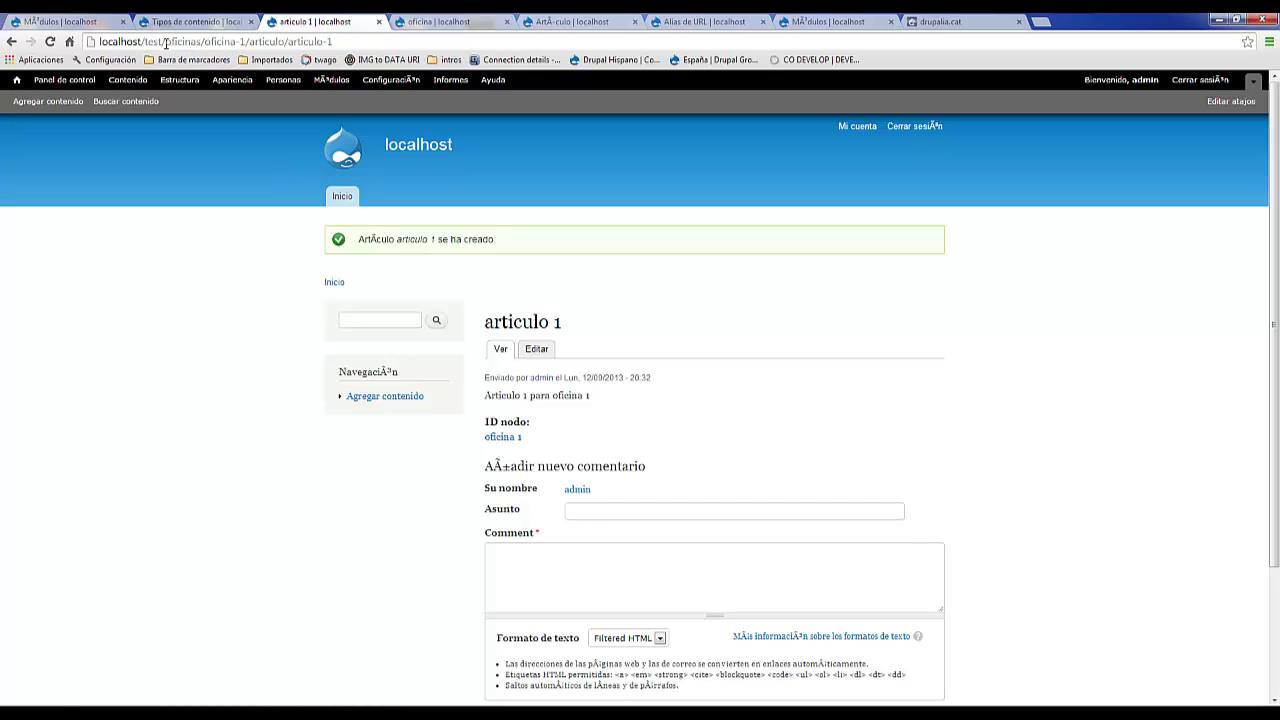
drag(165, 42, 333, 42)
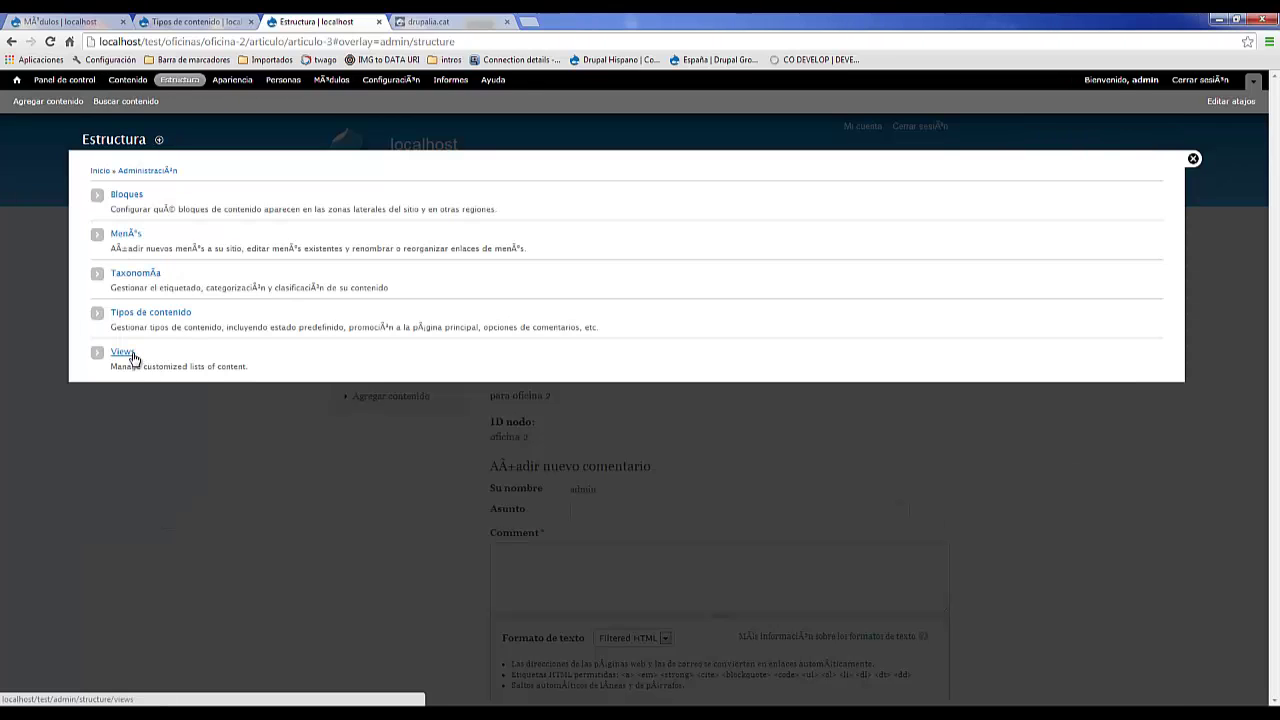
Step: Start a new view in Views and name it Listado oficinas
click(132, 357)
click(120, 246)
click(134, 206)
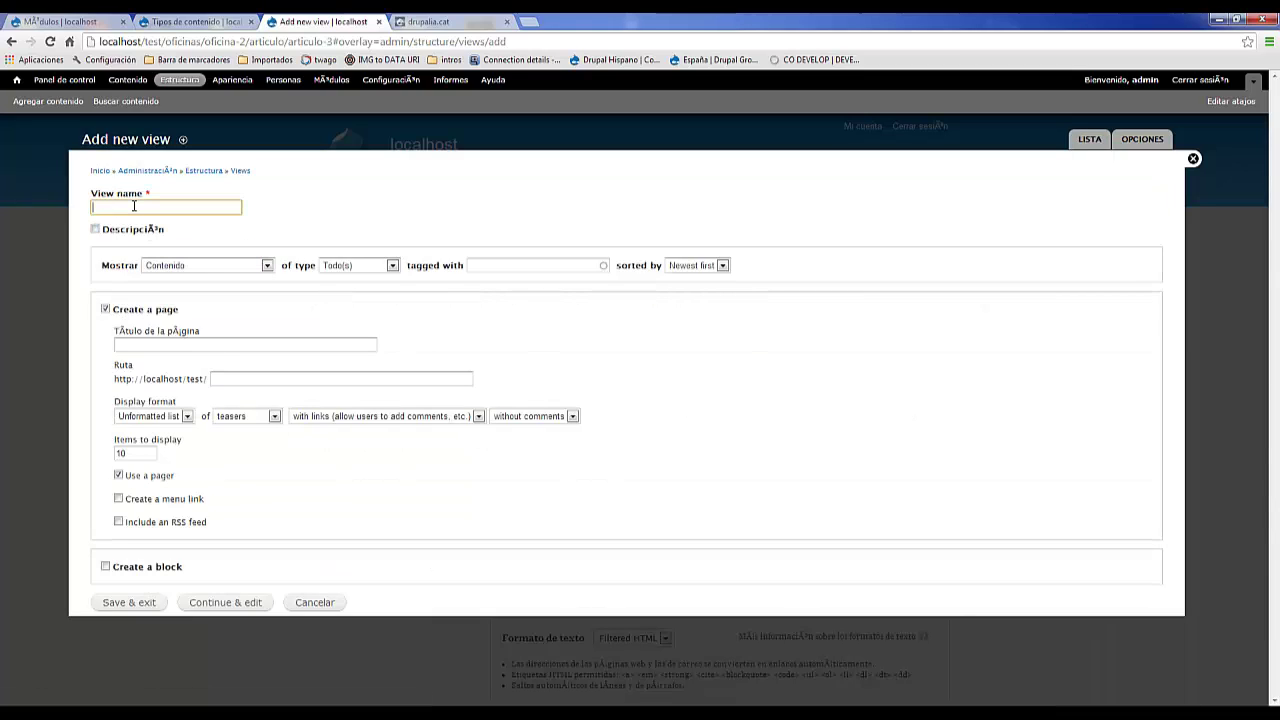
text(Lista)
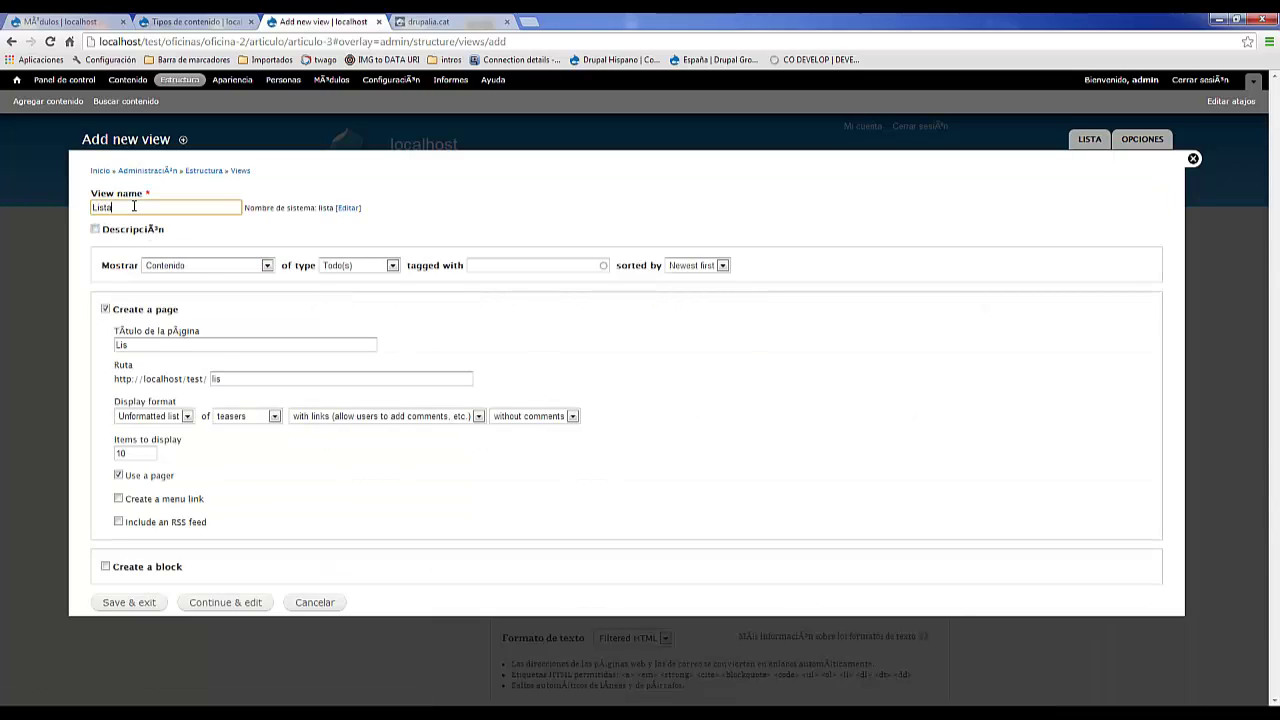
text(do ofc)
text(cinas)
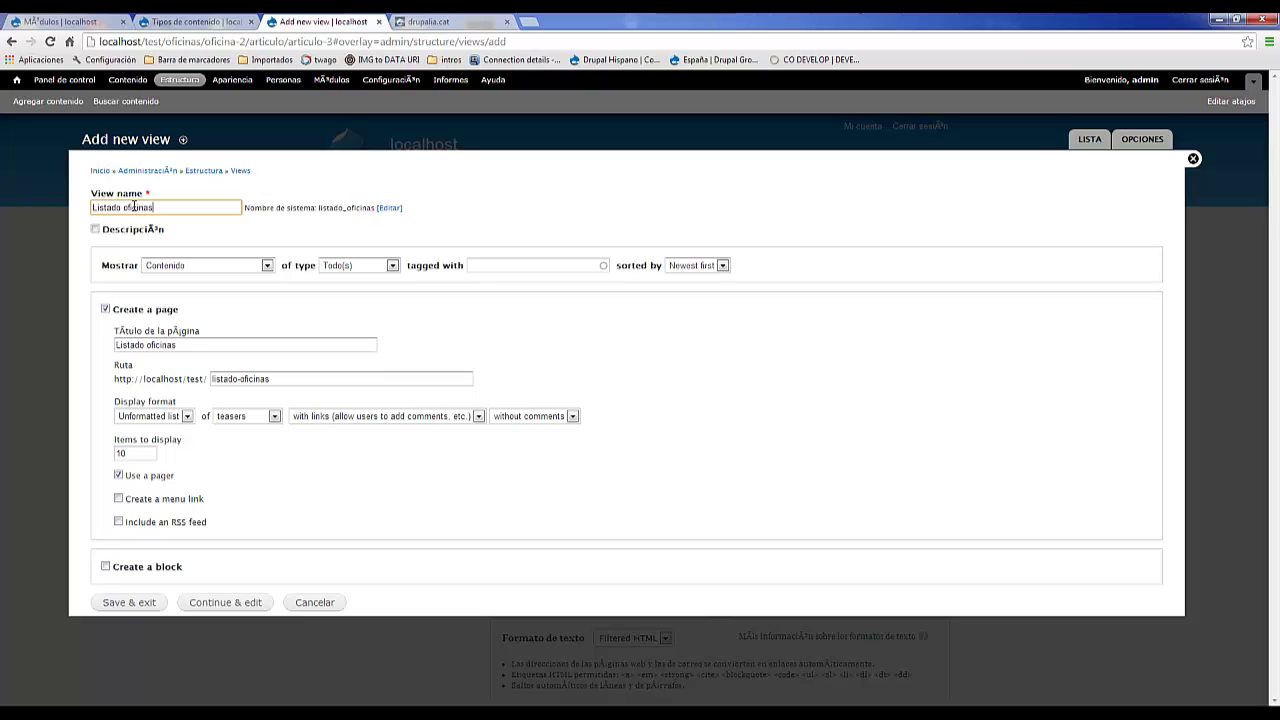
Step: Limit the new view to content of type oficina and continue to its detailed configuration
click(349, 267)
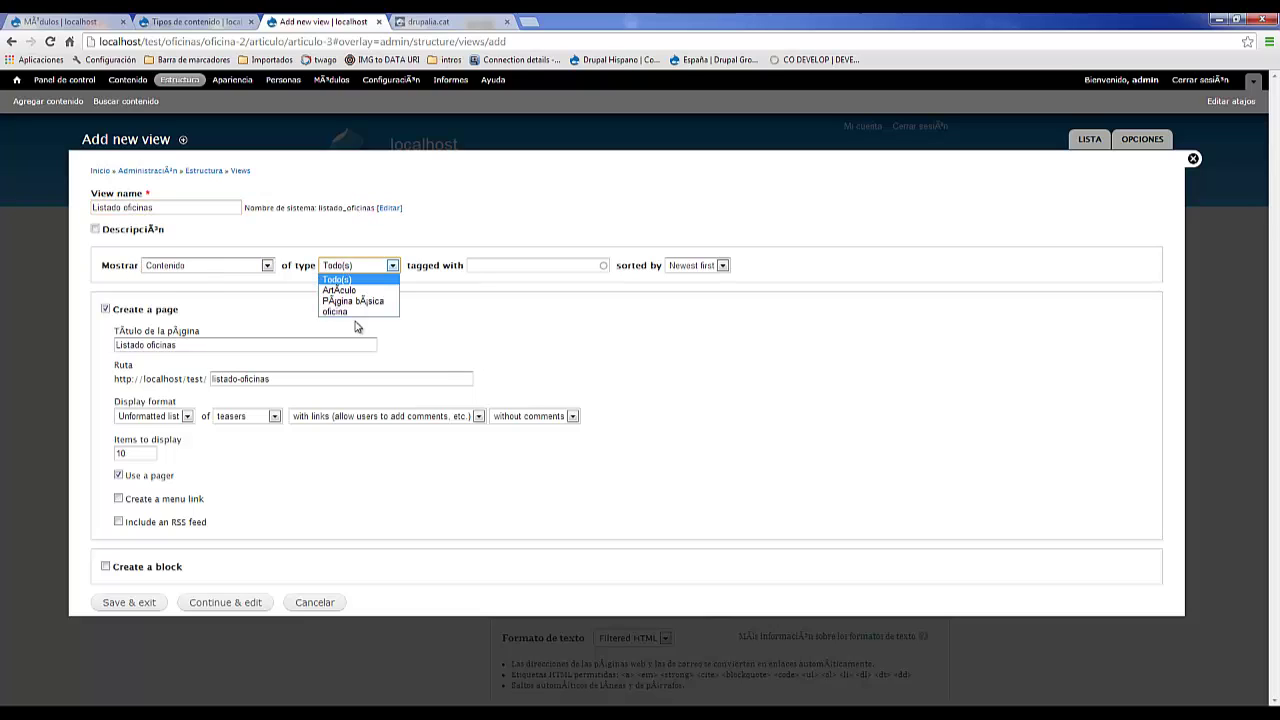
click(340, 311)
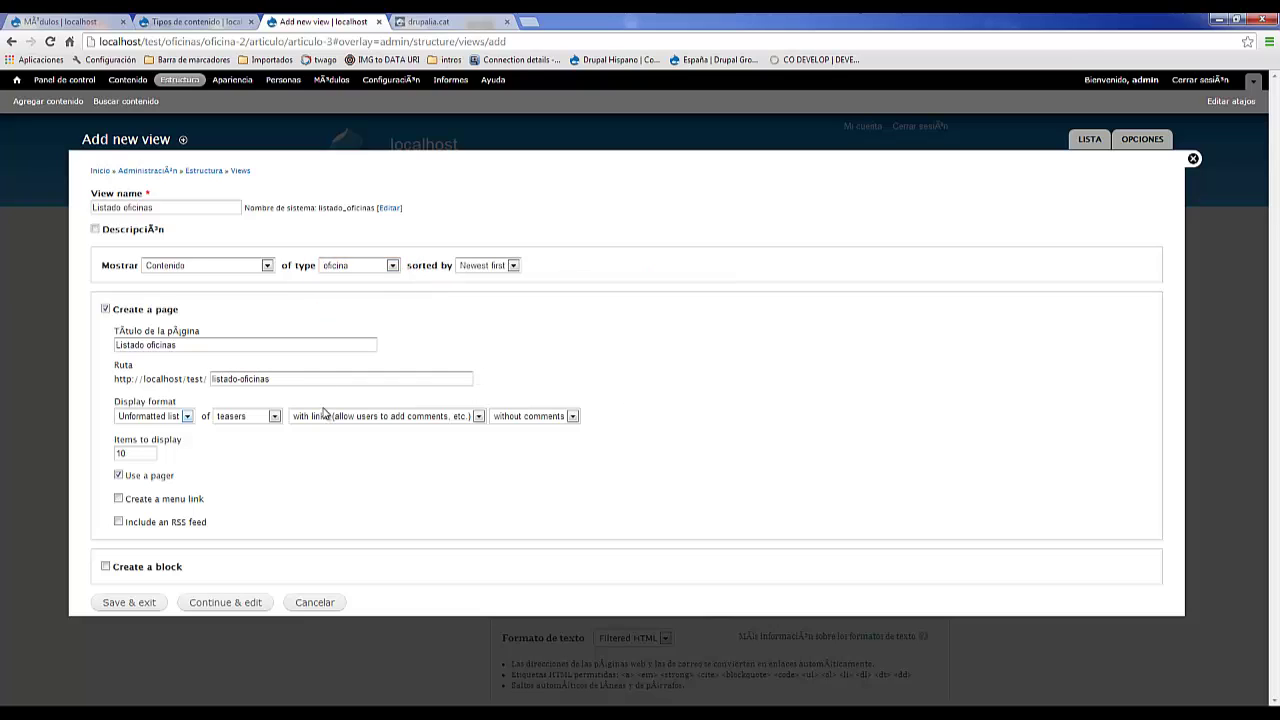
click(234, 606)
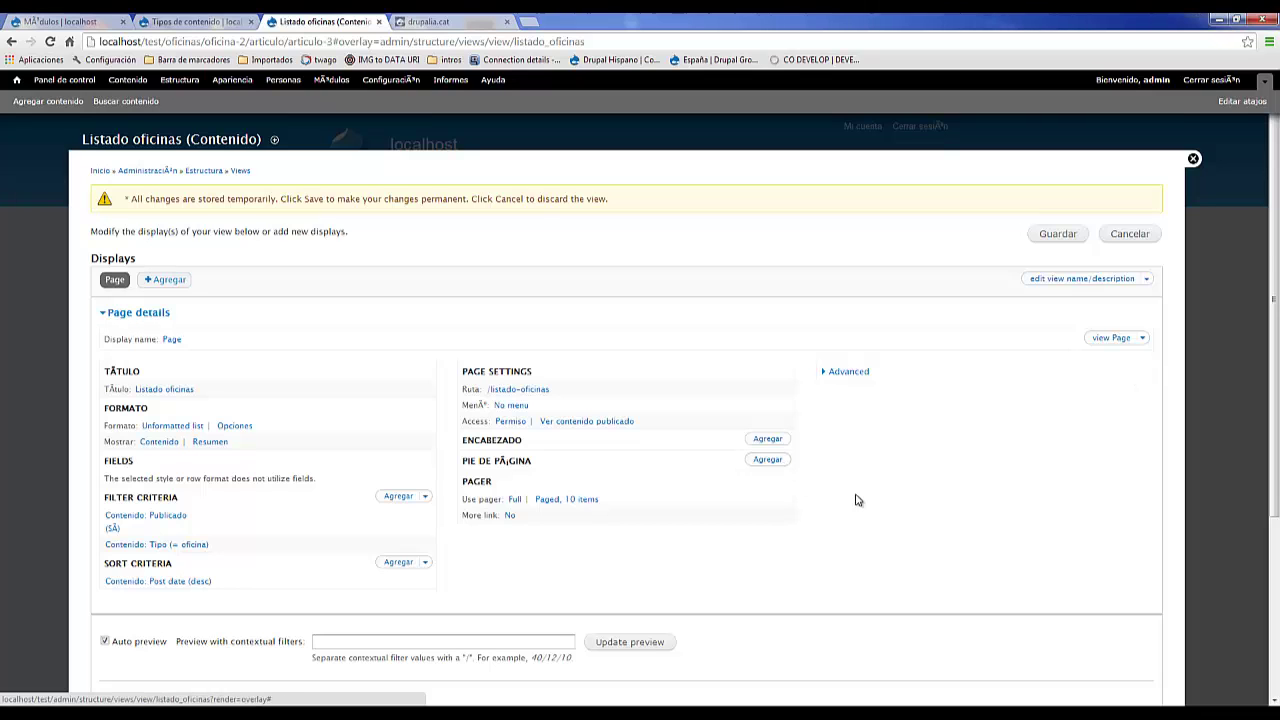
Step: Review the view's preview, then change its row style from content teasers to Fields for all displays, keeping the default row options
scroll(854, 497, down, 3)
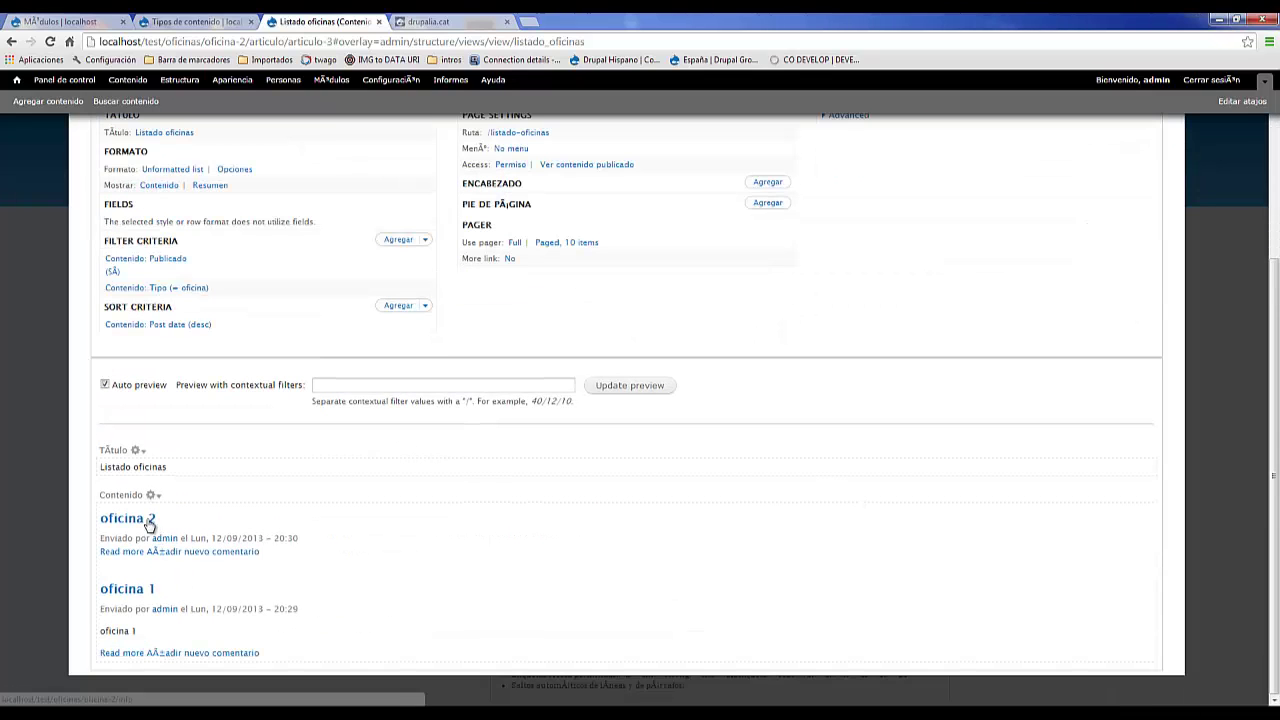
scroll(249, 560, up, 1)
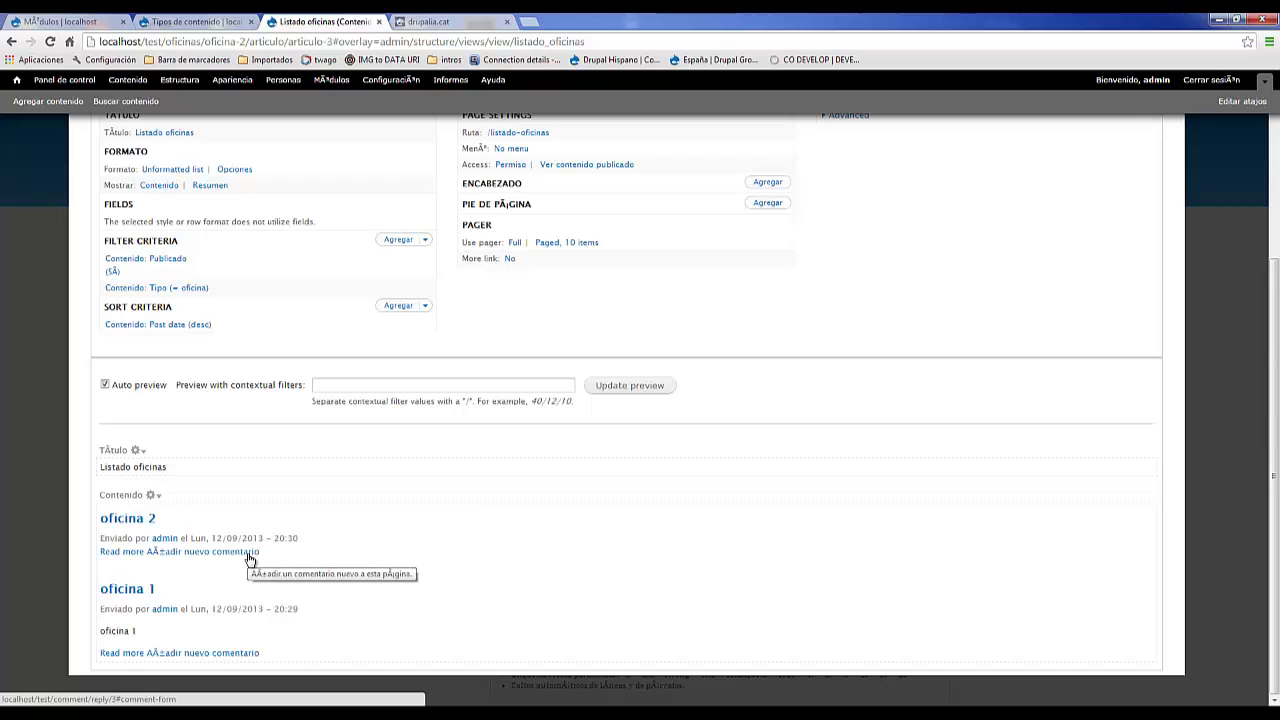
scroll(335, 545, up, 3)
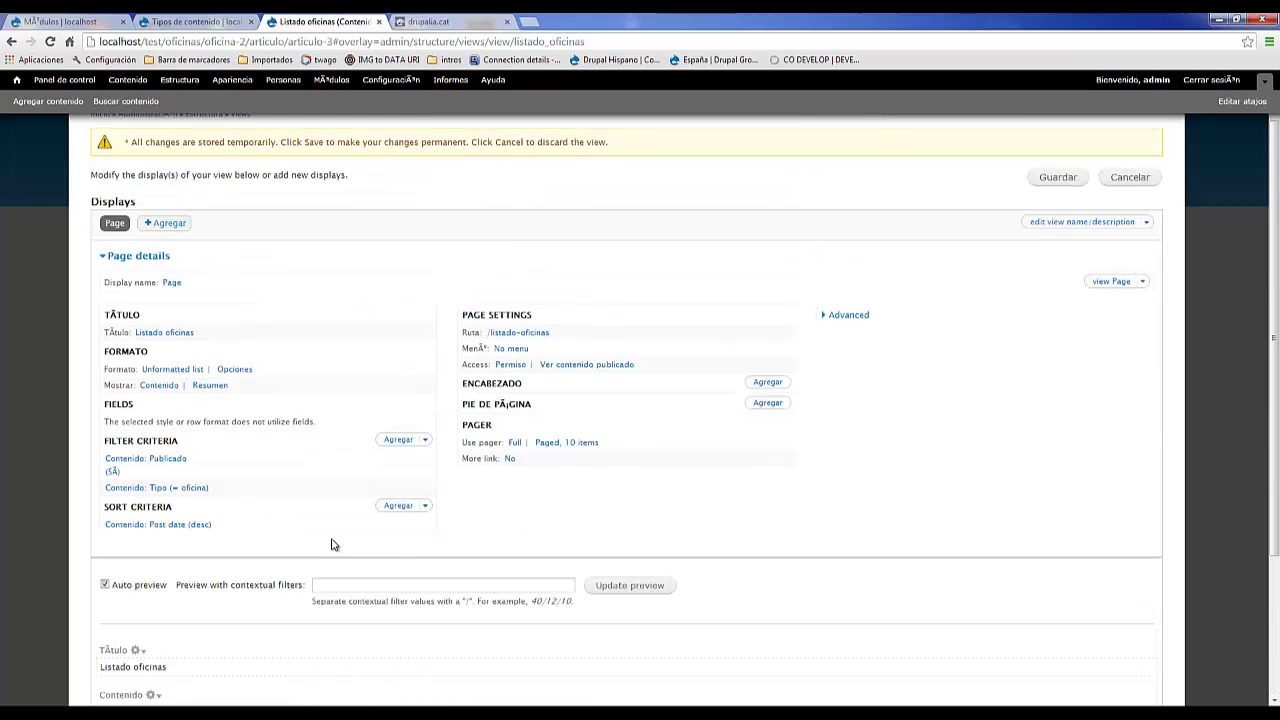
click(162, 388)
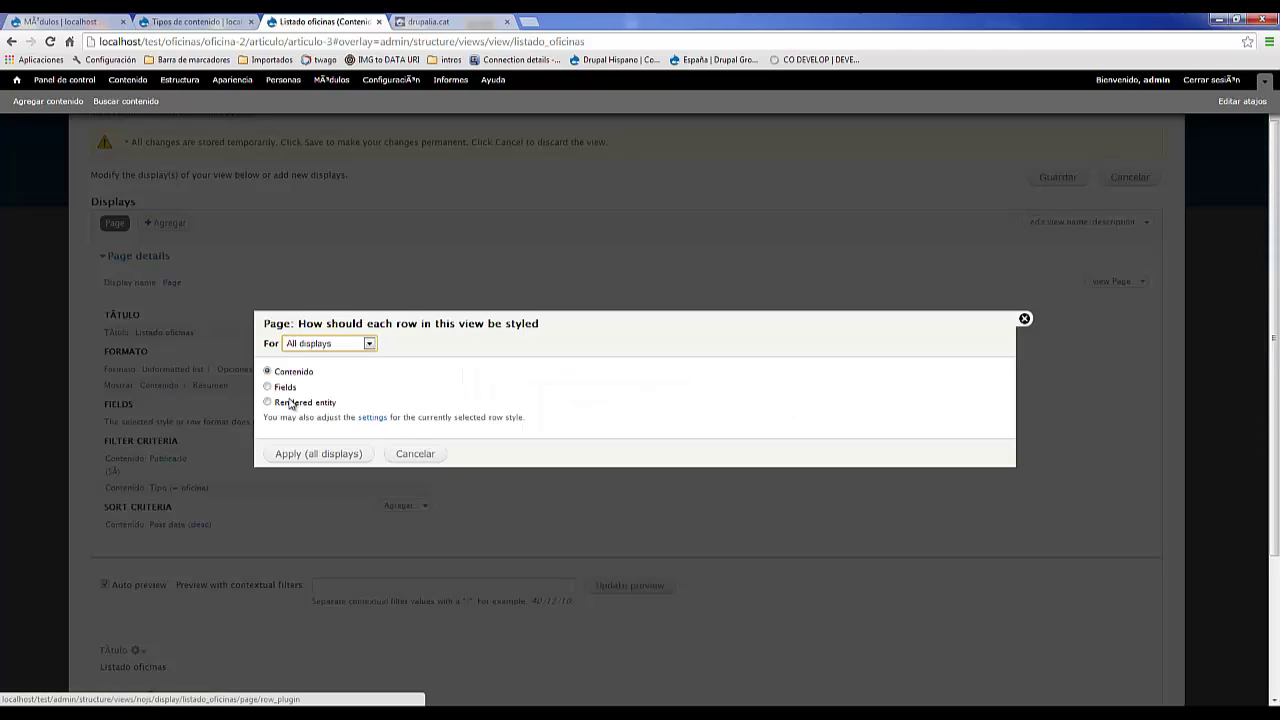
click(268, 388)
click(290, 453)
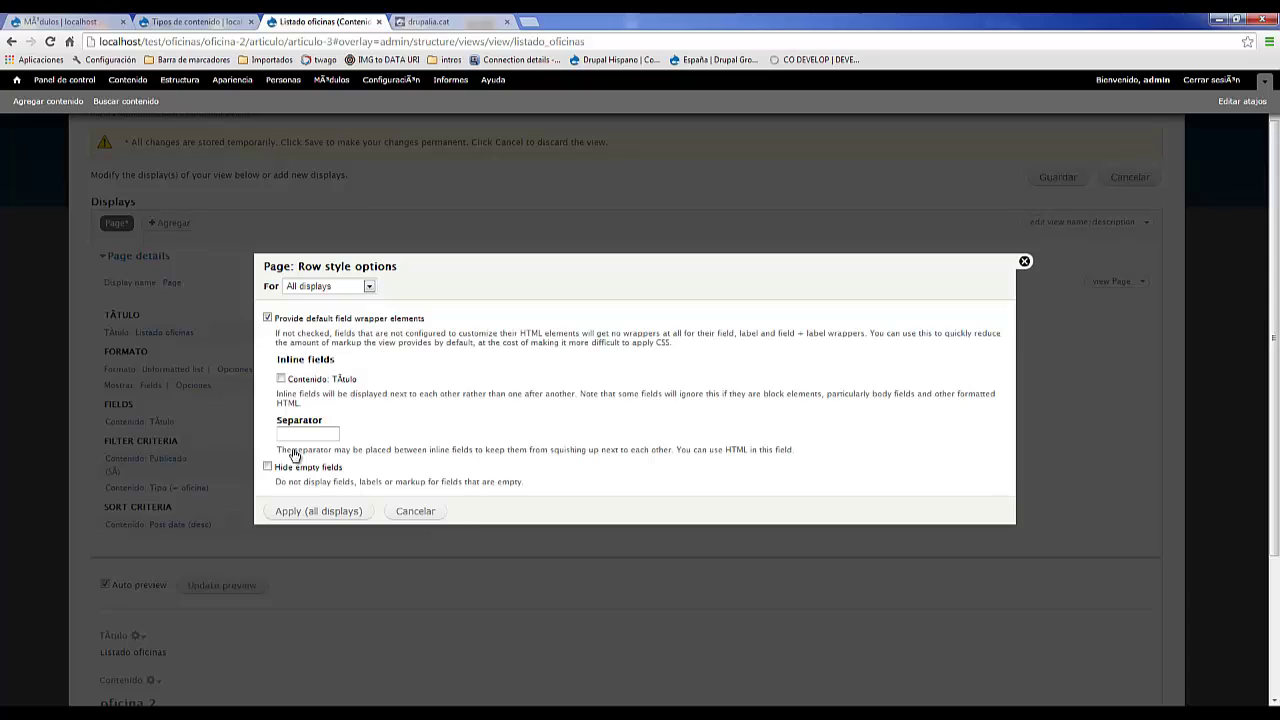
click(310, 513)
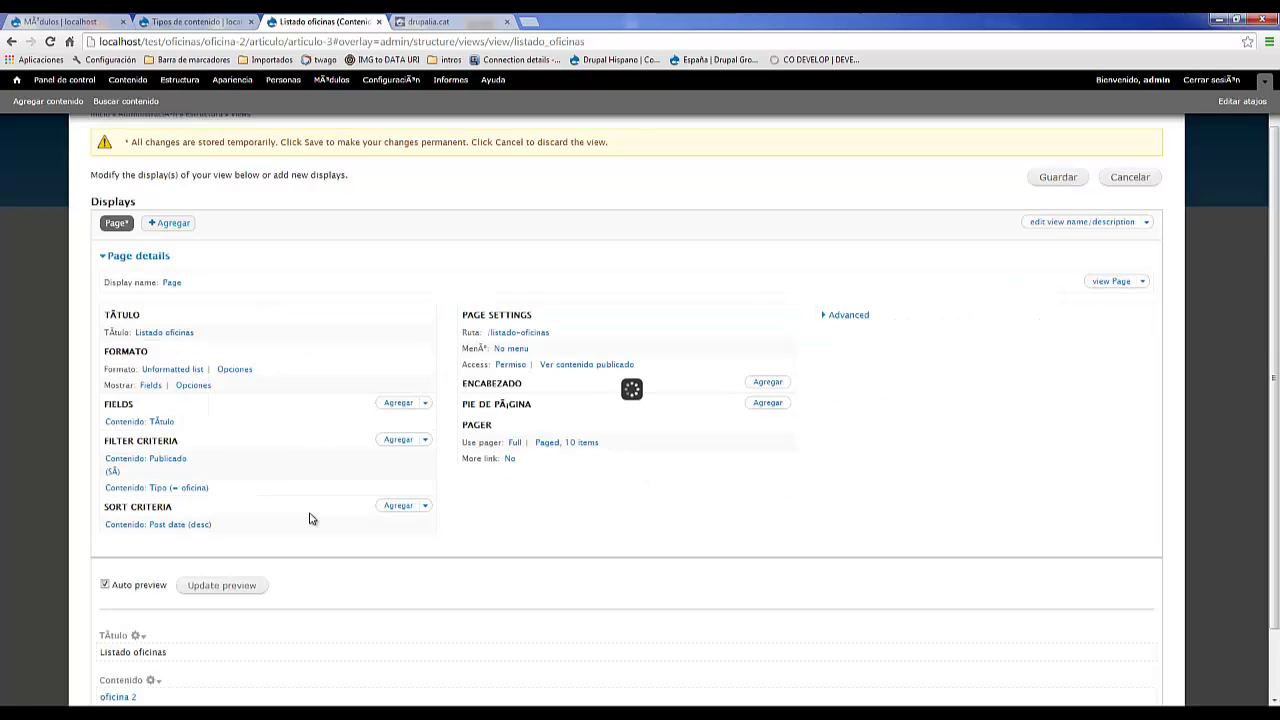
Step: Disable linking the view's Título field to the original piece of content
scroll(310, 518, down, 1)
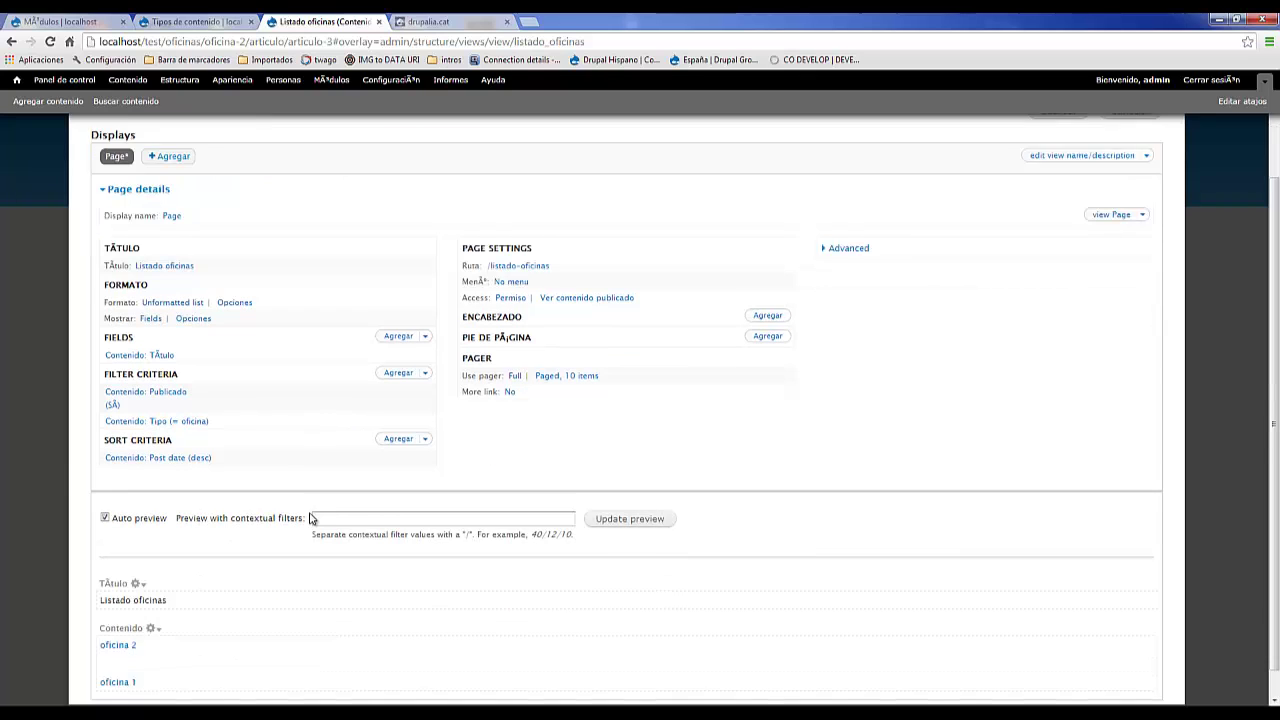
scroll(310, 518, up, 2)
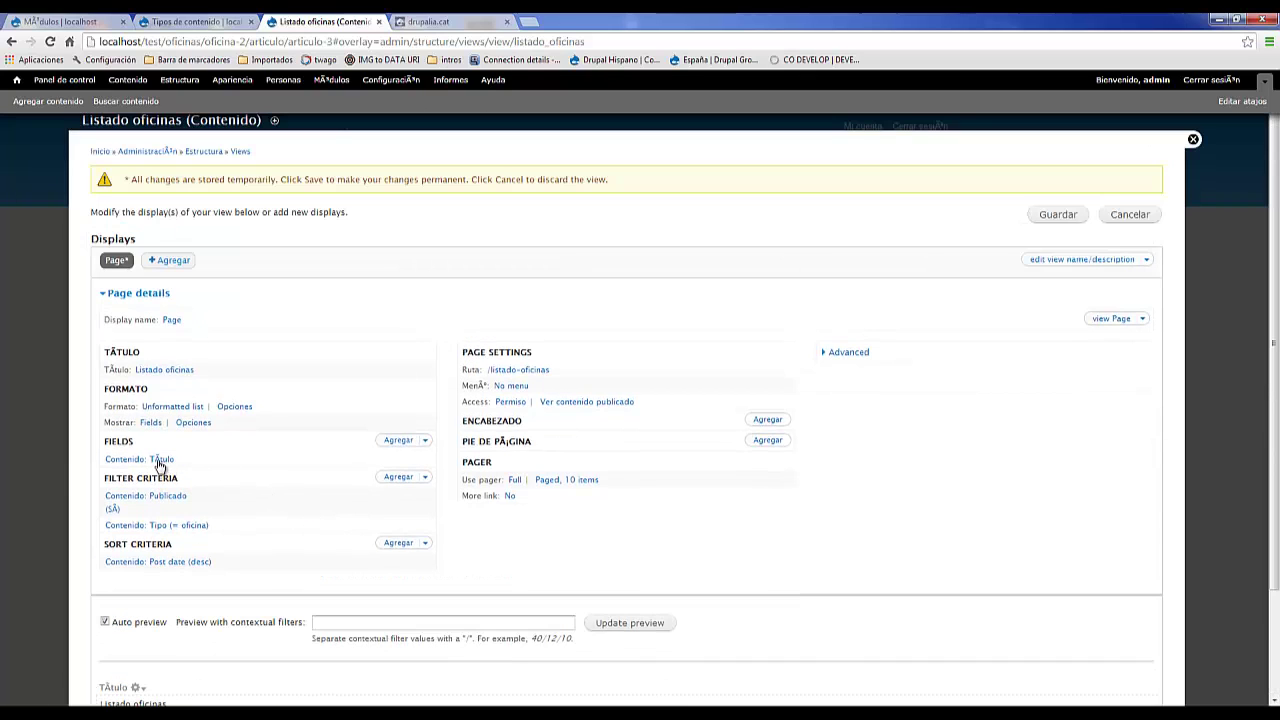
click(160, 462)
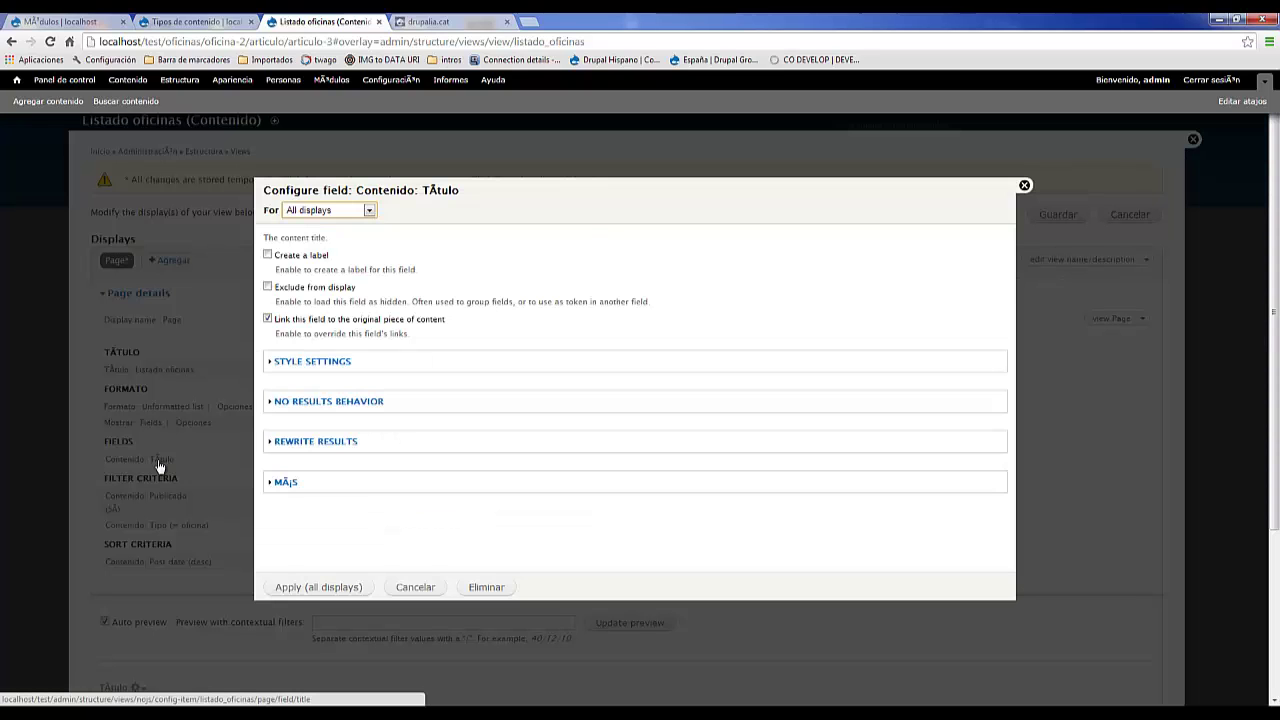
click(268, 320)
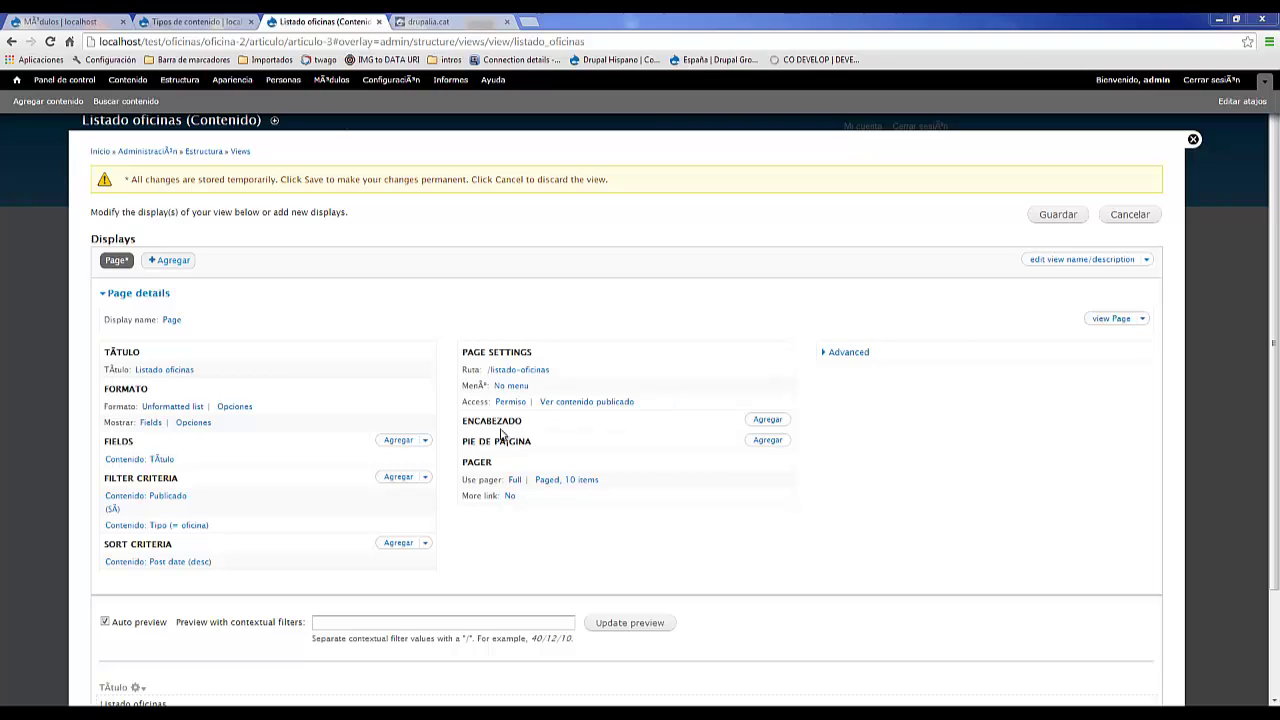
Step: Find the name machine content field by searching for "name" and add it to the view for all displays
click(427, 447)
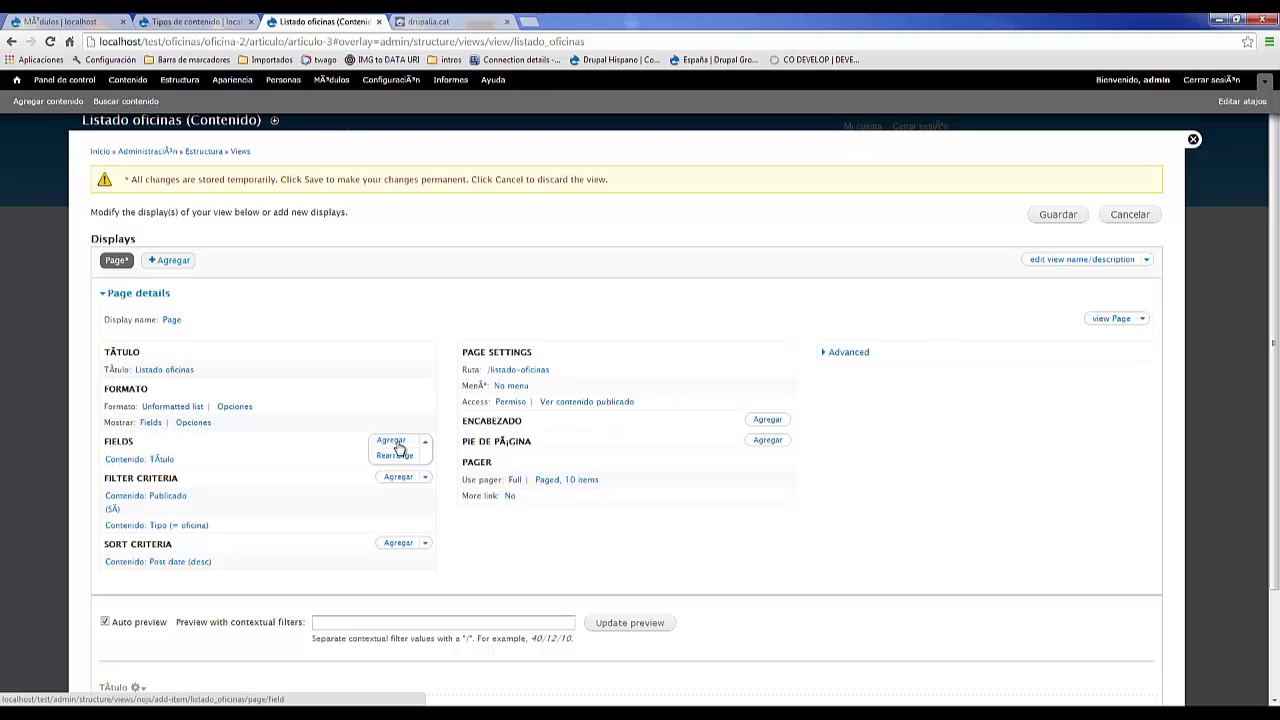
click(385, 444)
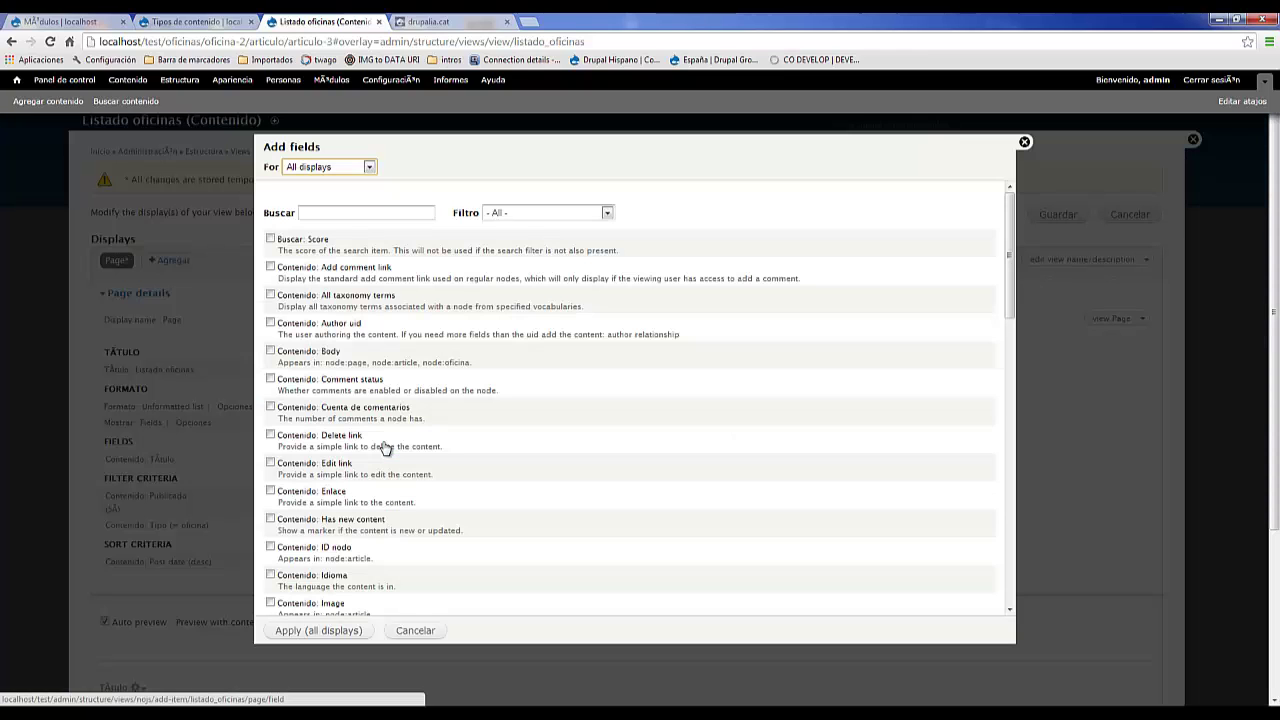
click(359, 214)
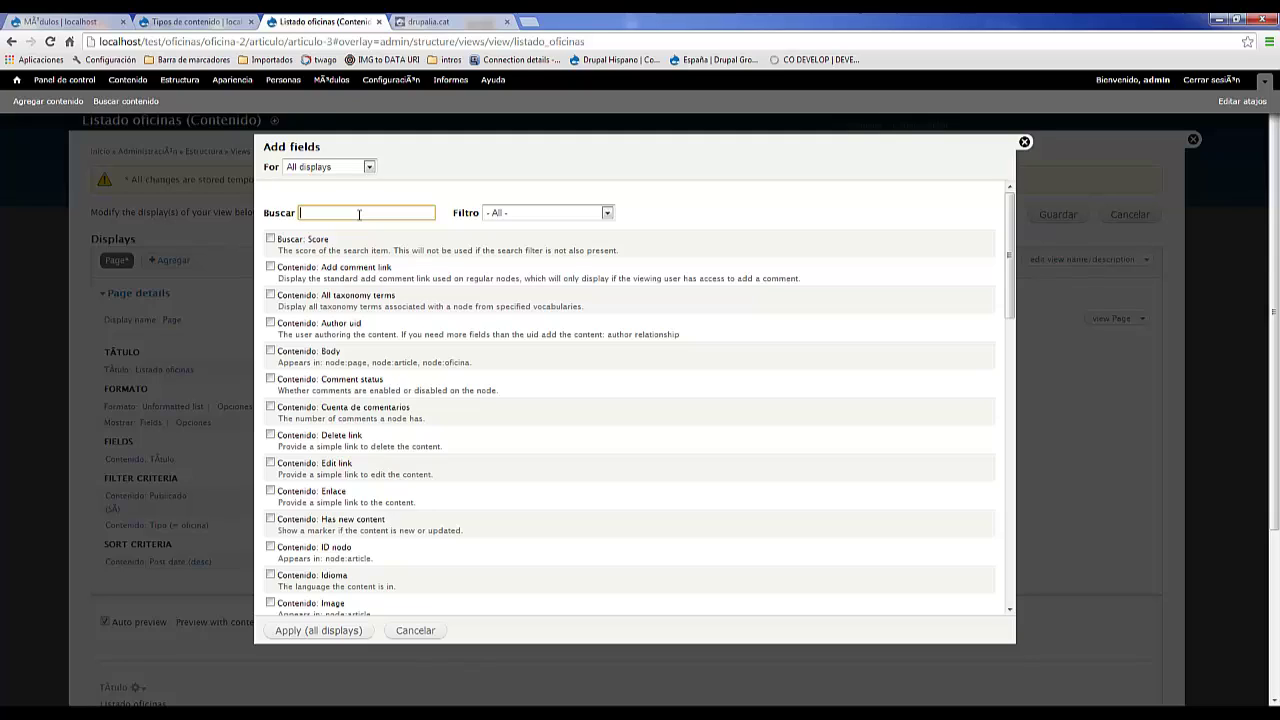
text(name)
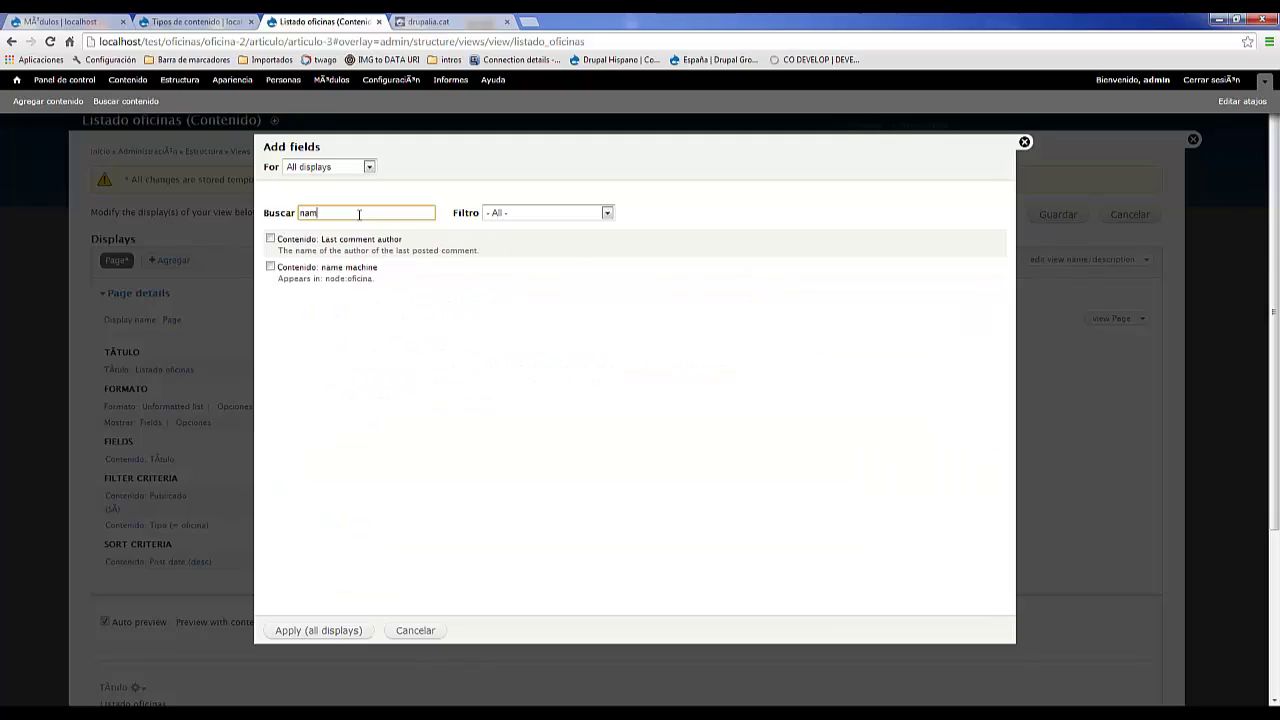
click(285, 268)
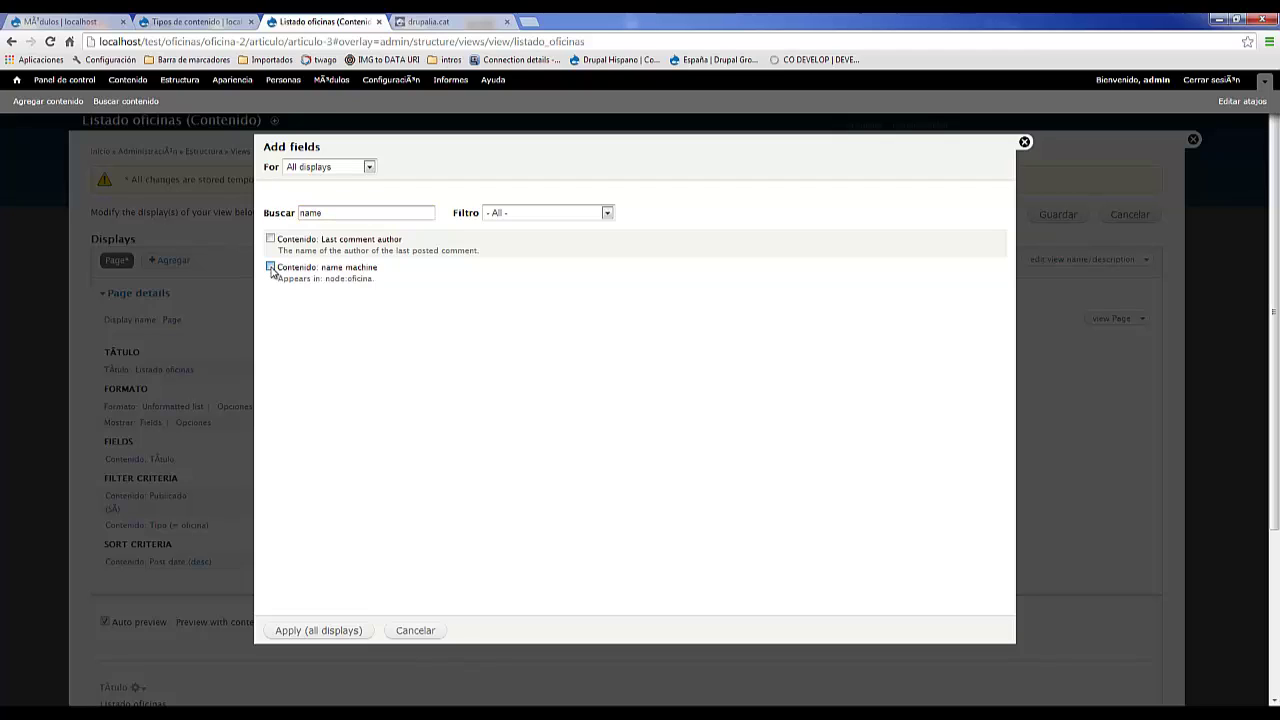
click(322, 632)
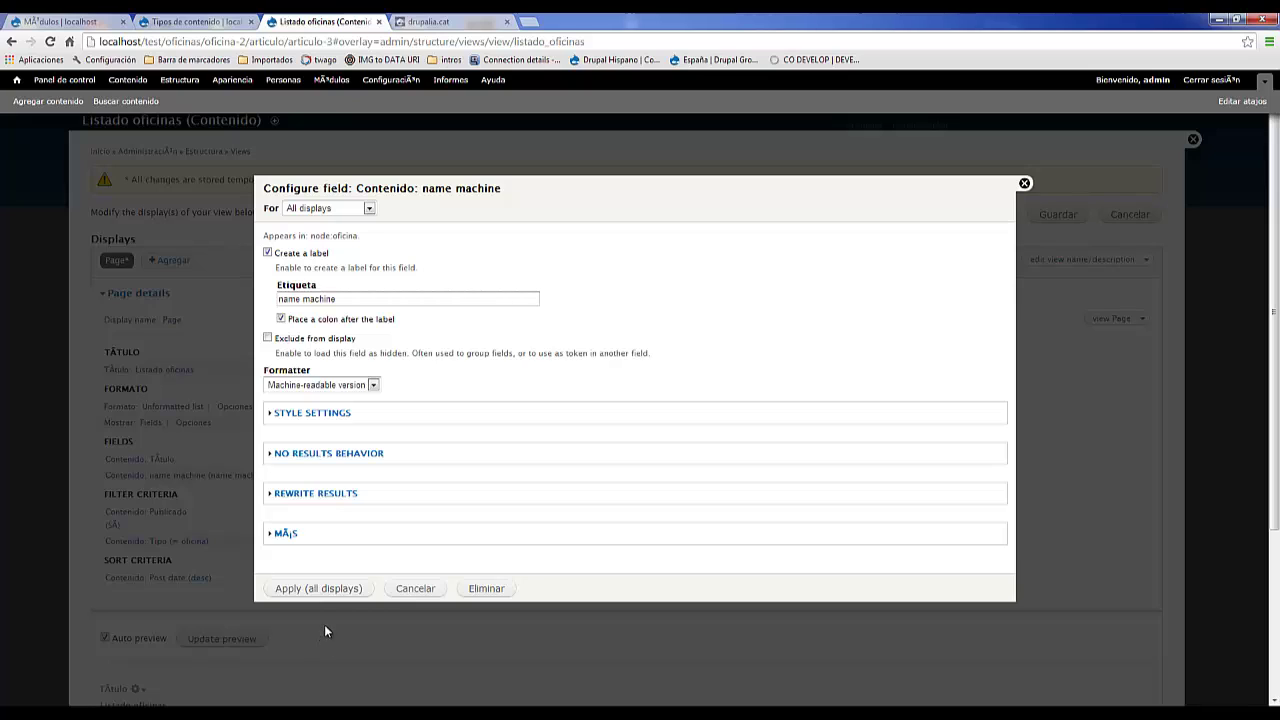
Step: Exclude the name machine field from display, remove its label and apply this to all displays
click(268, 338)
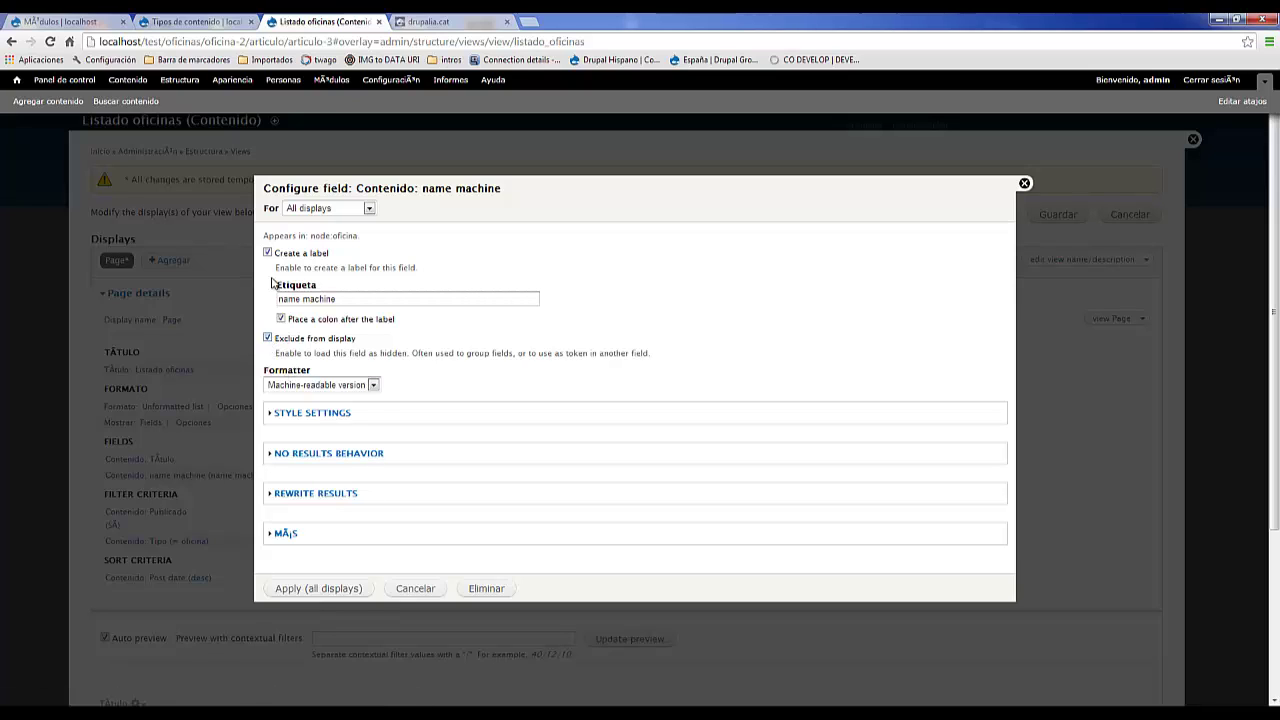
click(267, 253)
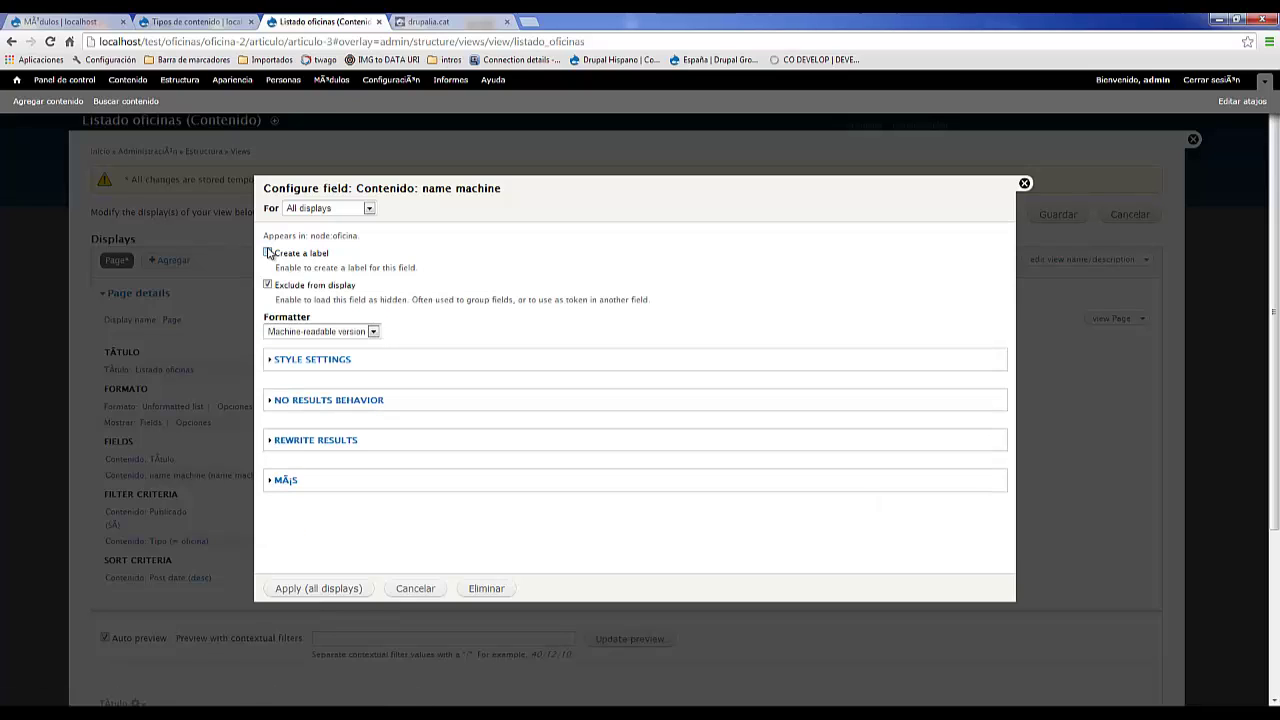
click(314, 592)
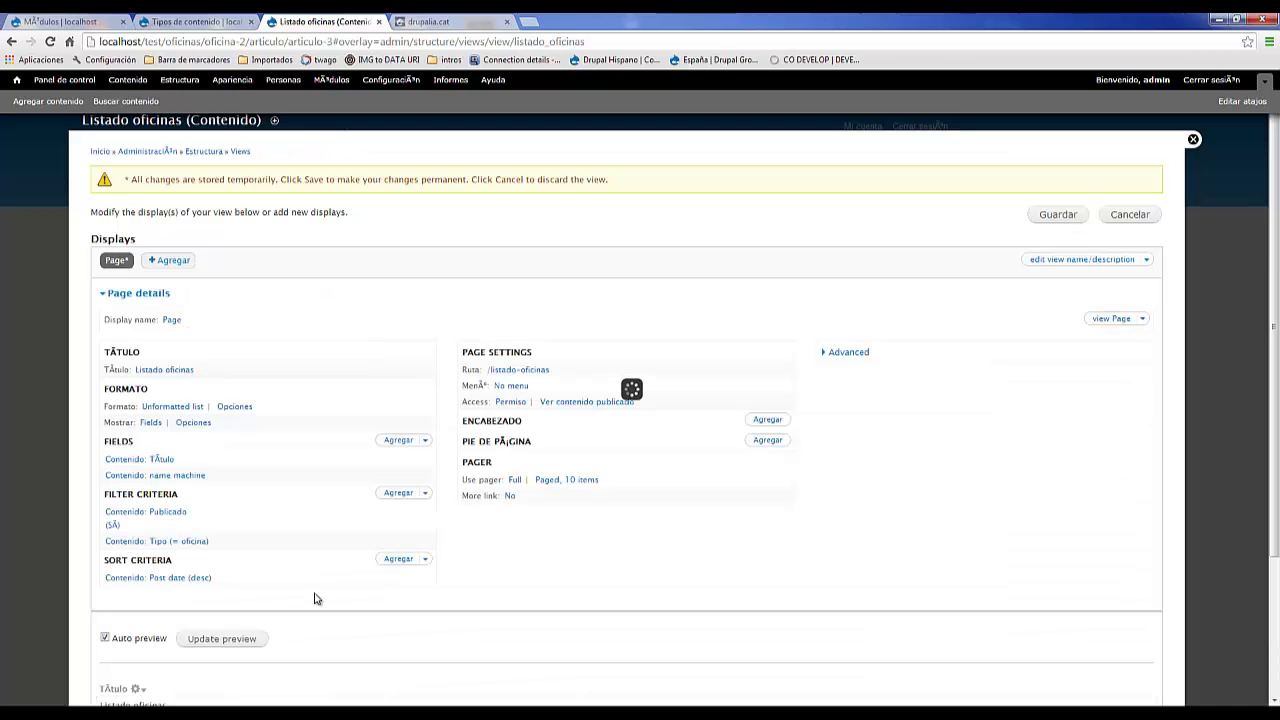
scroll(320, 594, down, 3)
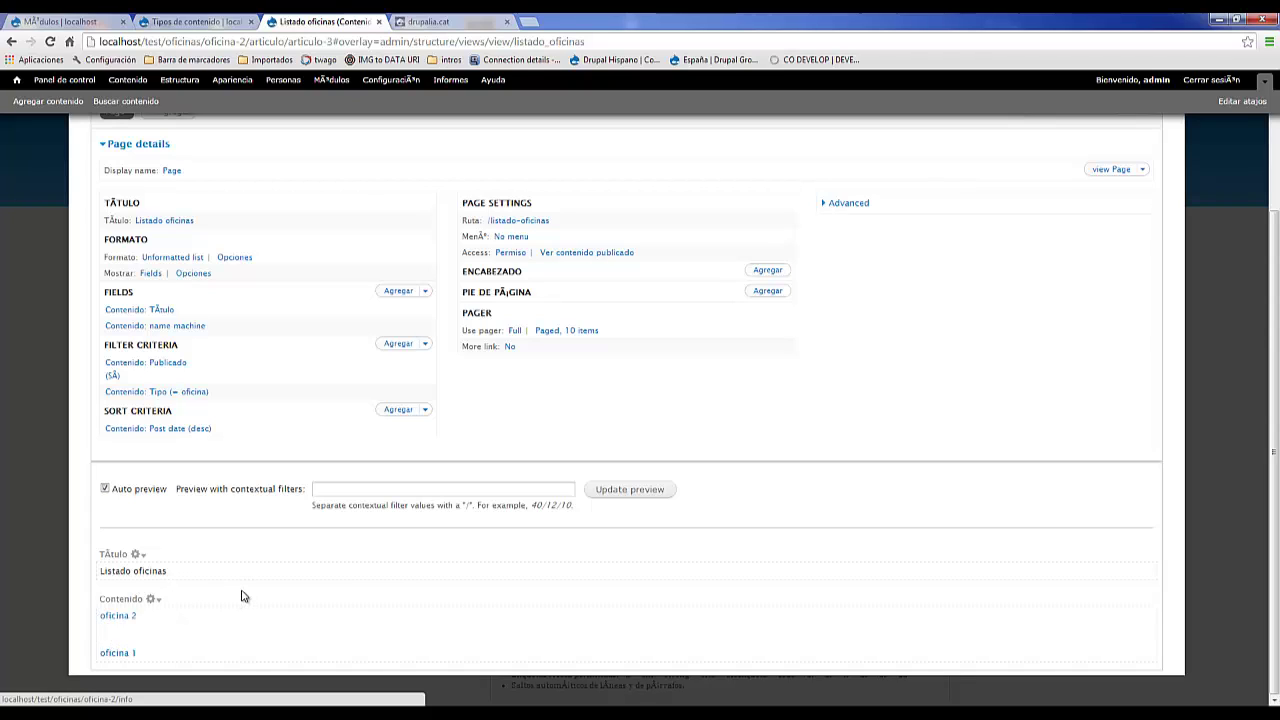
click(150, 314)
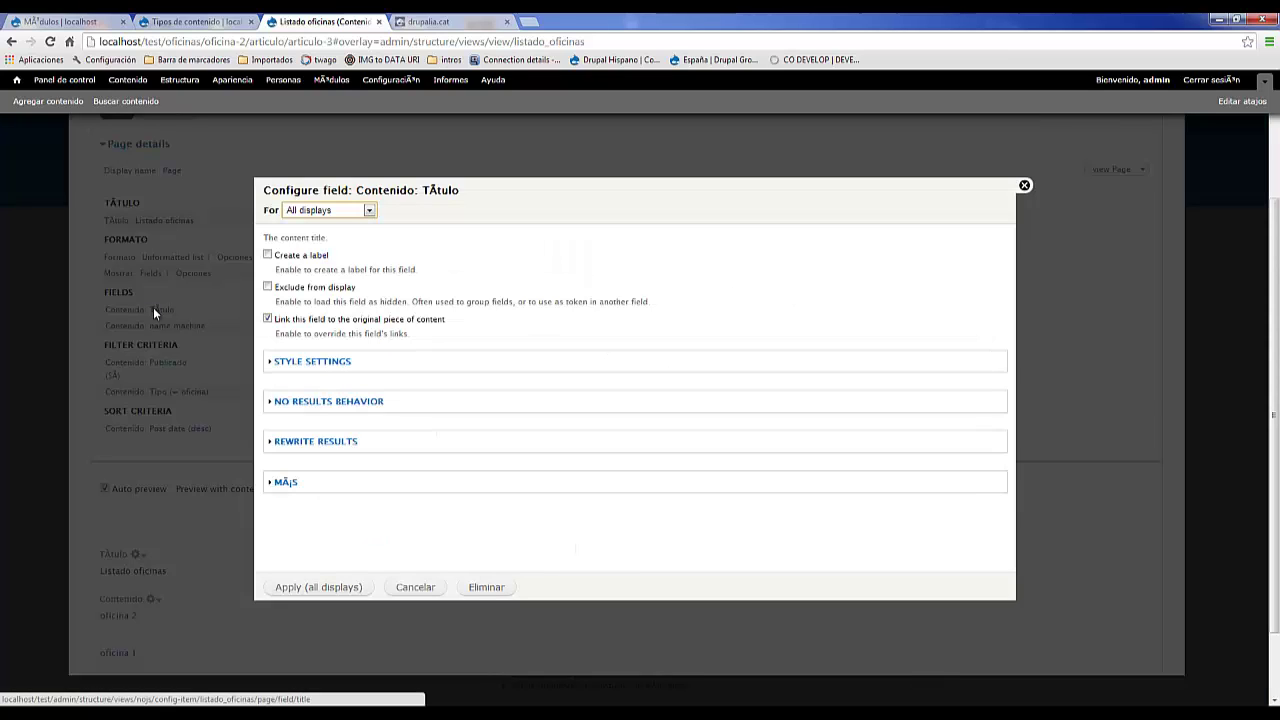
click(267, 319)
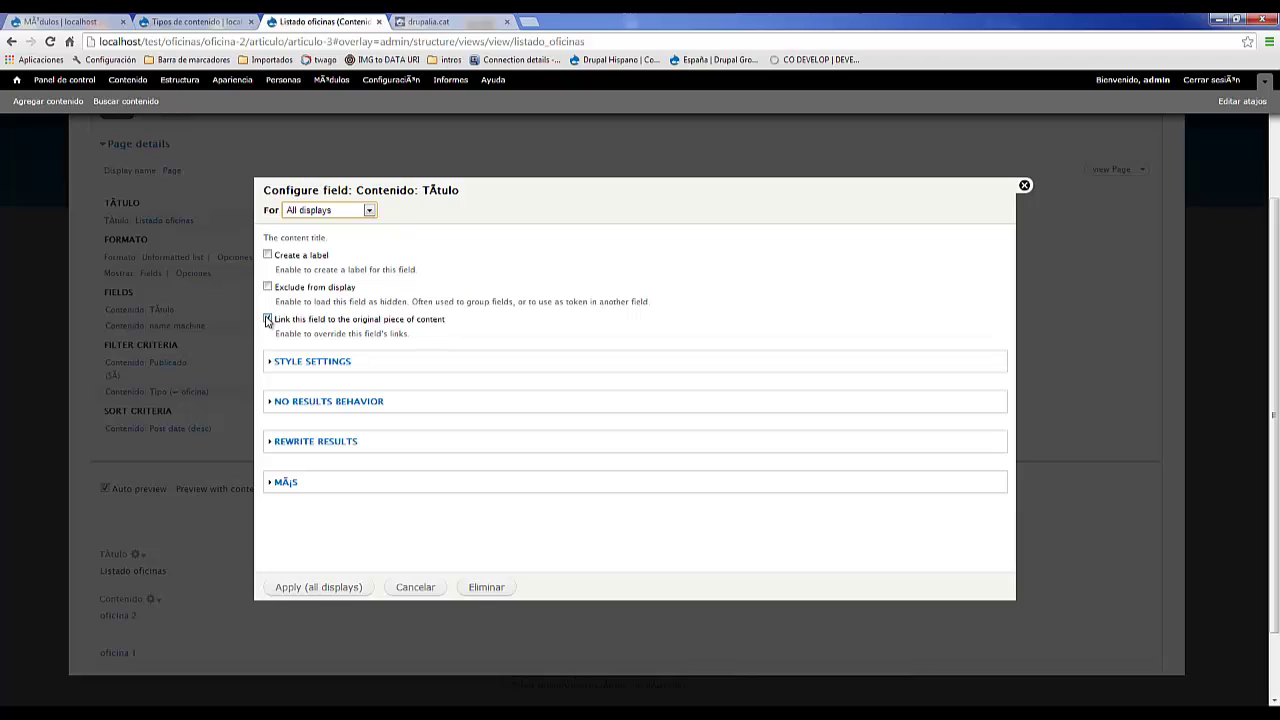
click(268, 320)
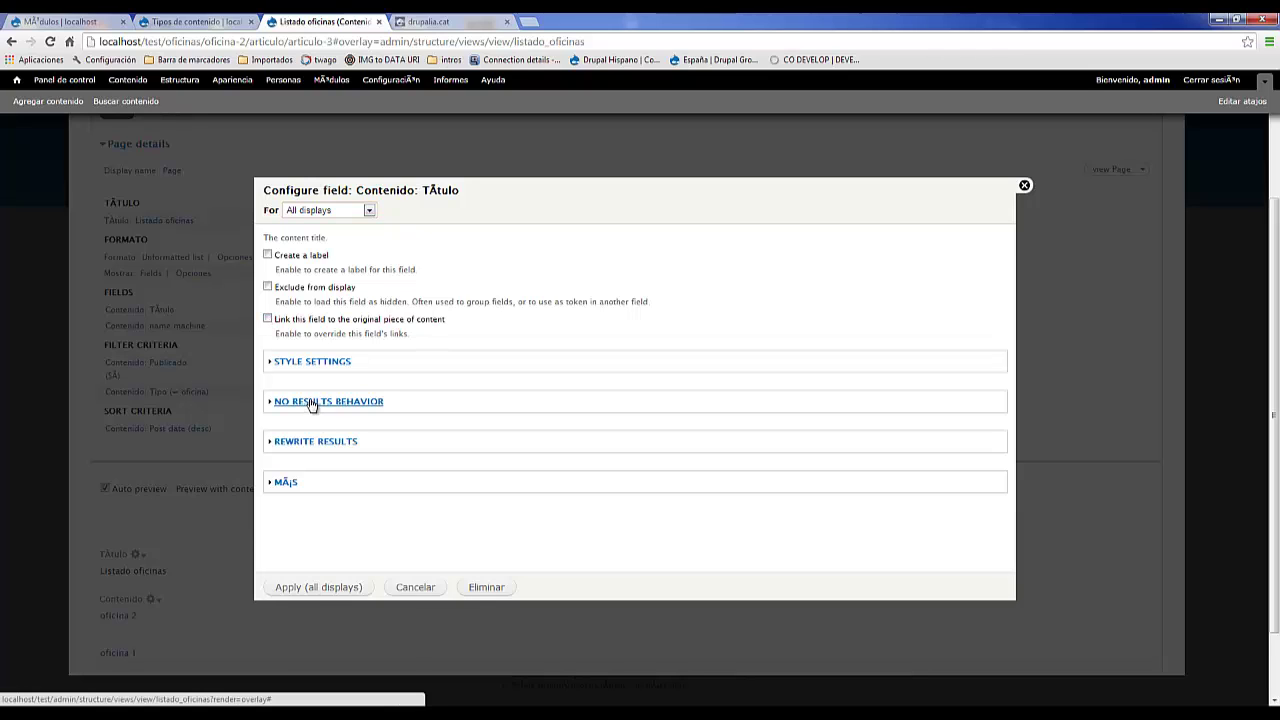
click(309, 446)
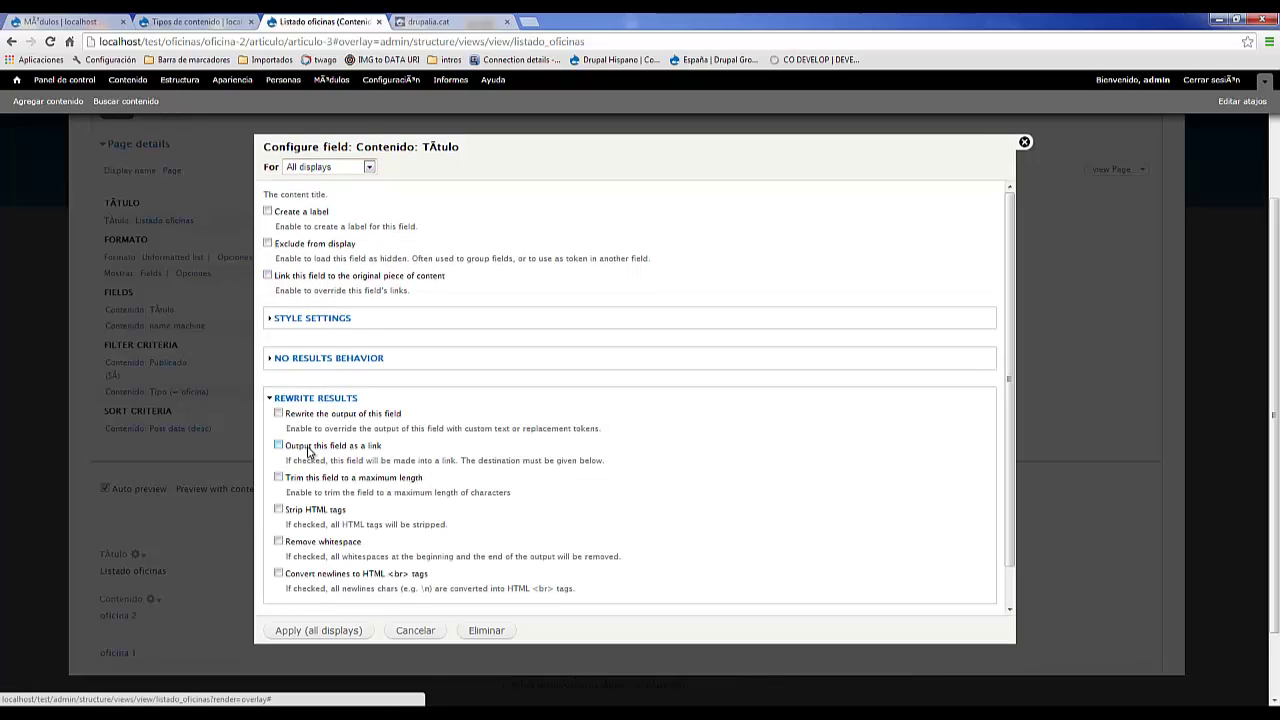
click(279, 446)
scroll(323, 485, down, 5)
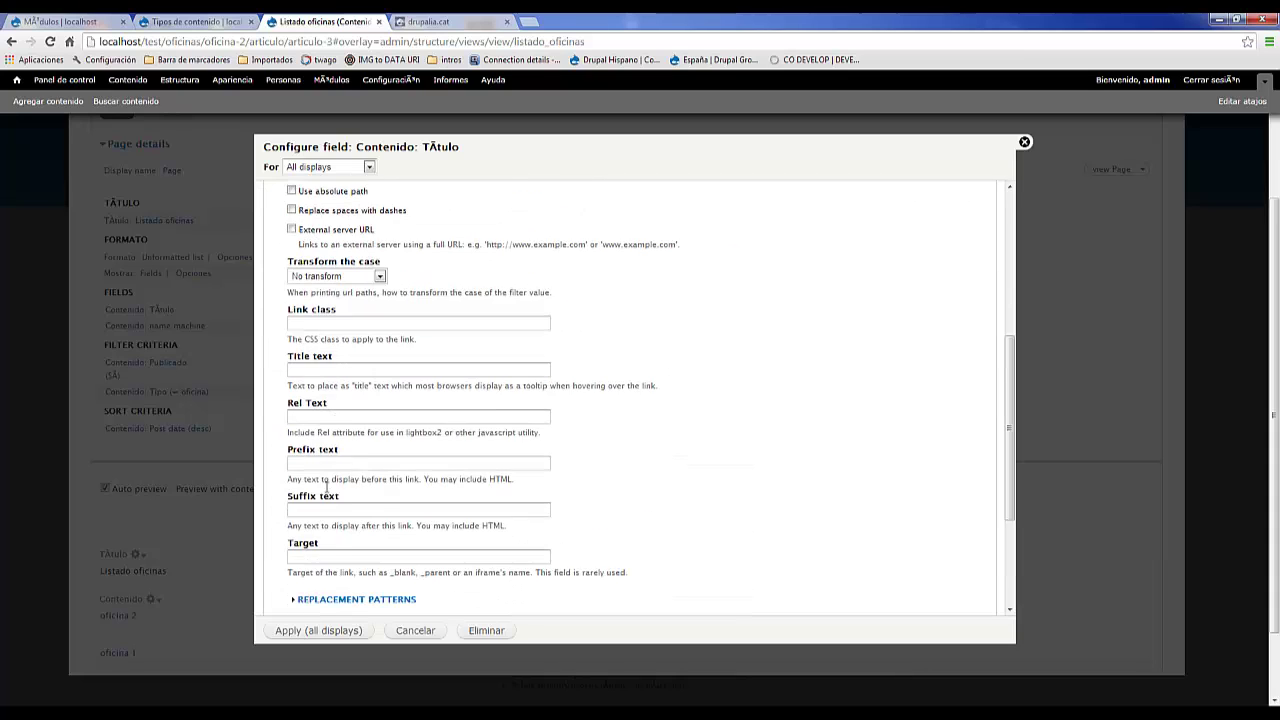
click(330, 467)
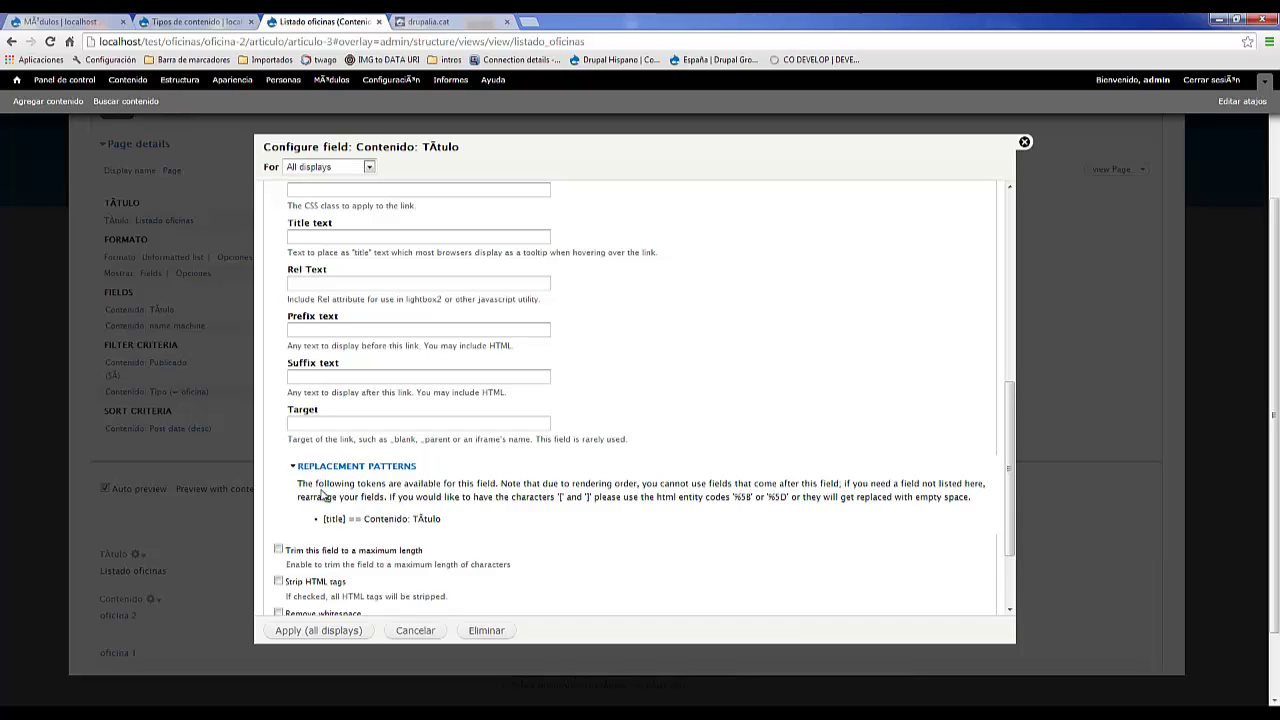
click(416, 632)
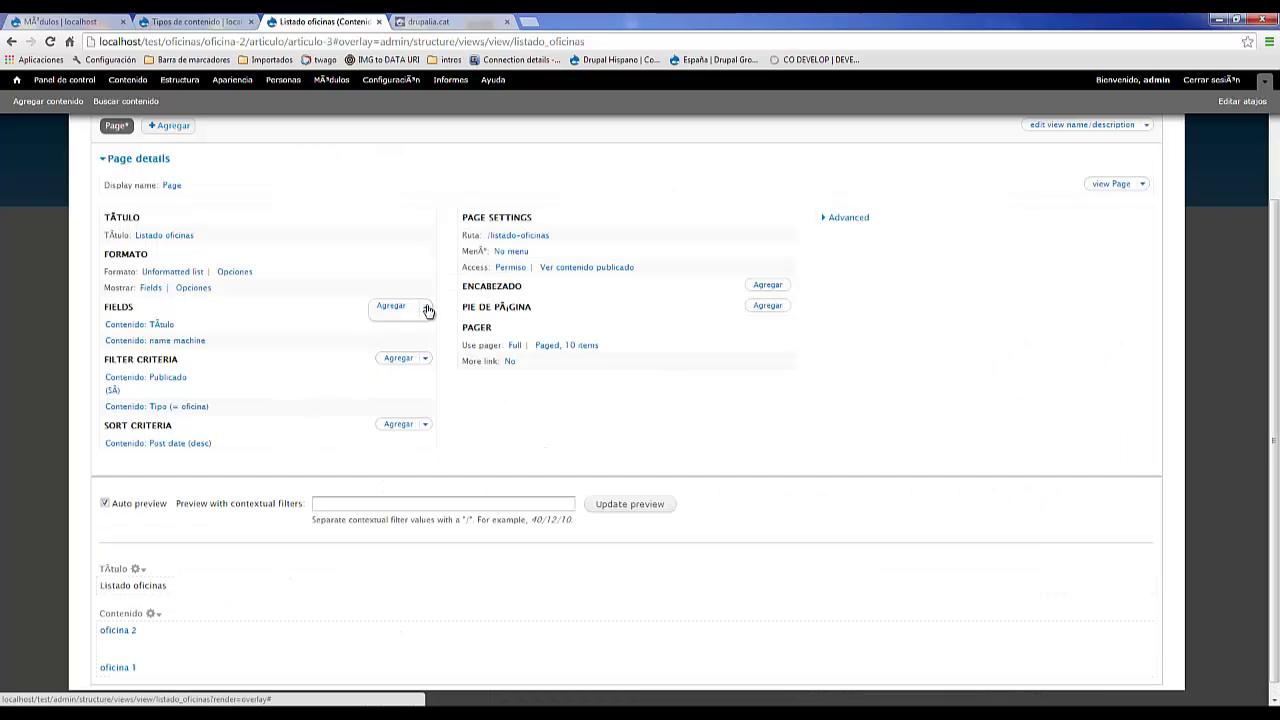
Step: Rearrange the view's fields so name machine comes before Título, for all displays
click(425, 306)
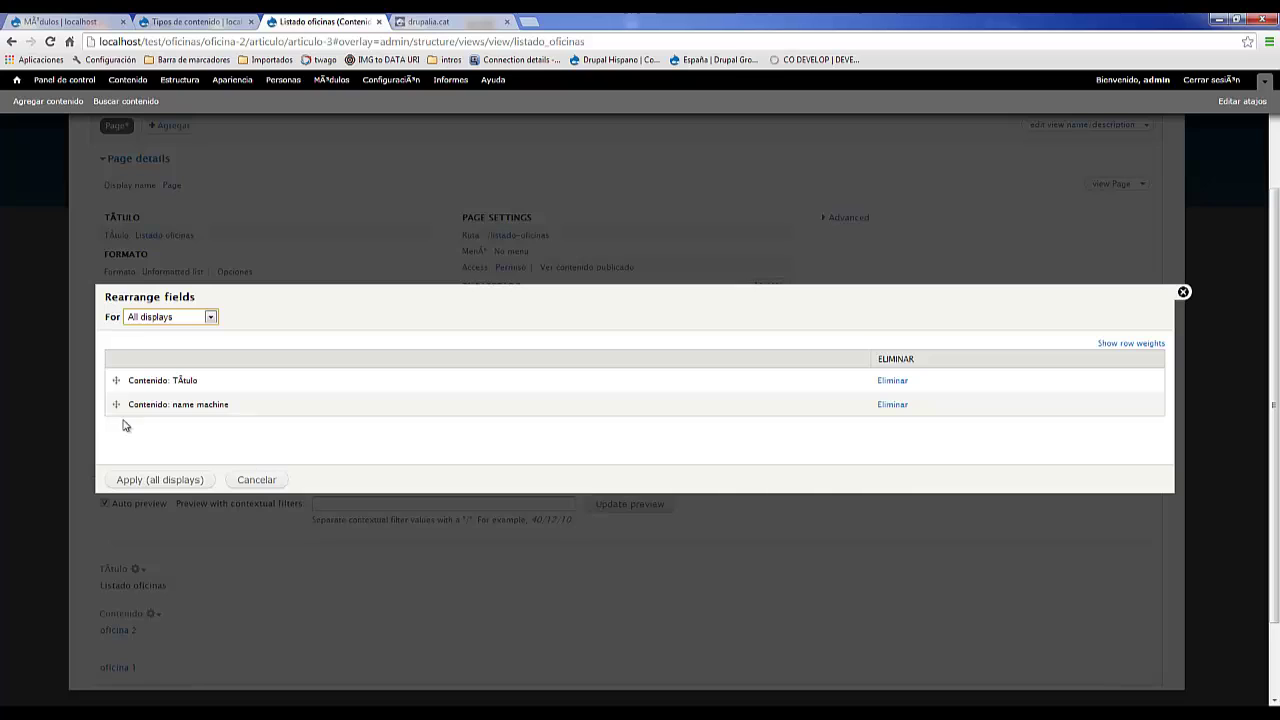
drag(116, 404, 115, 380)
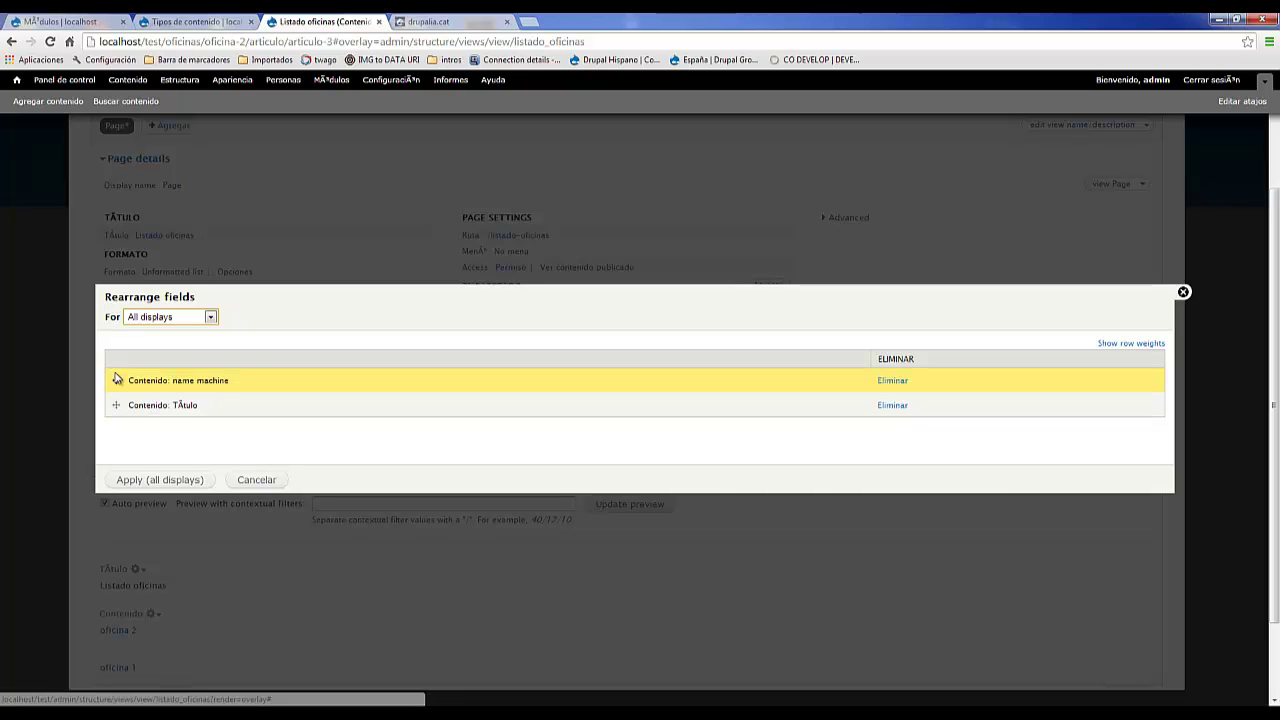
click(153, 482)
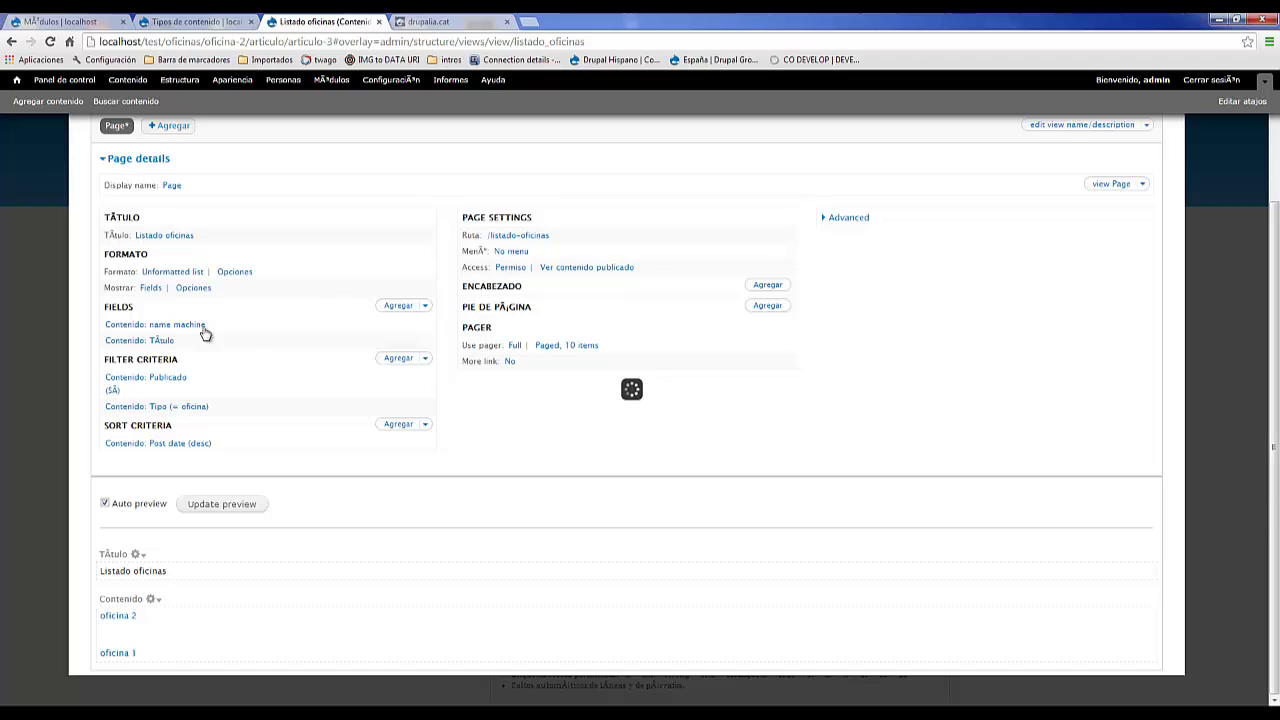
Step: Rewrite the Título field's results to output it as a link, and show the available replacement patterns
click(152, 344)
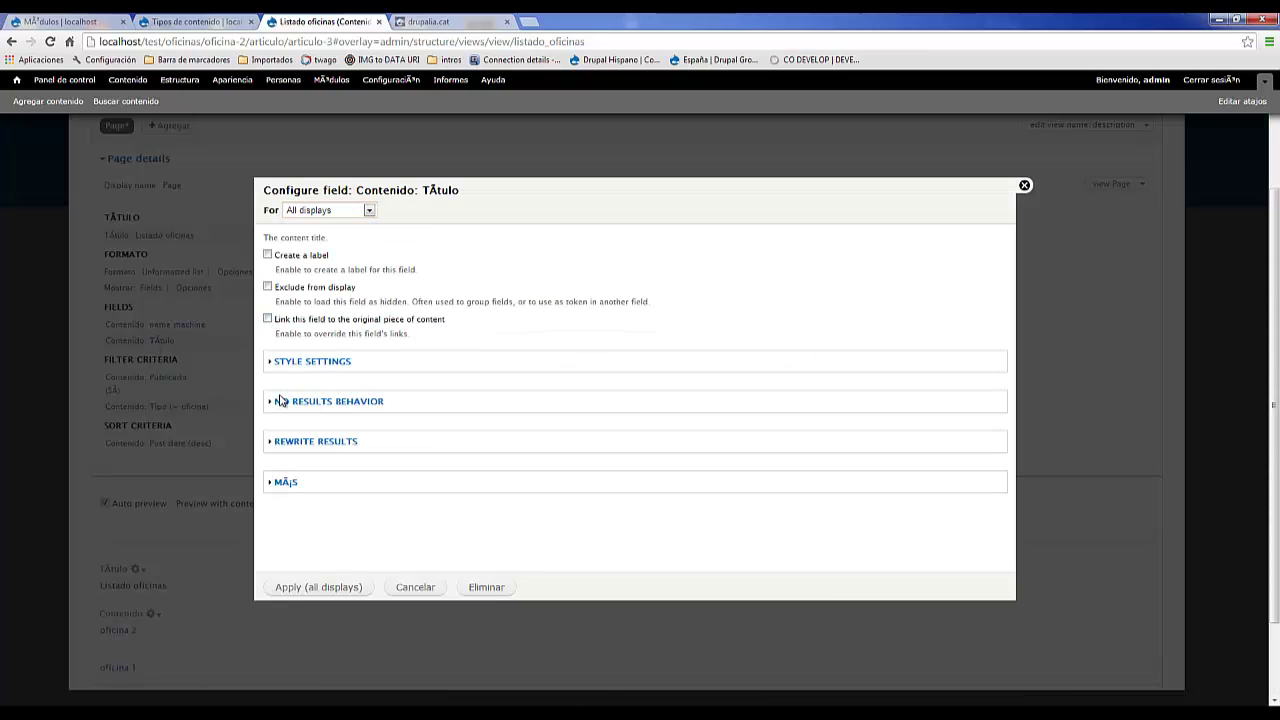
click(297, 445)
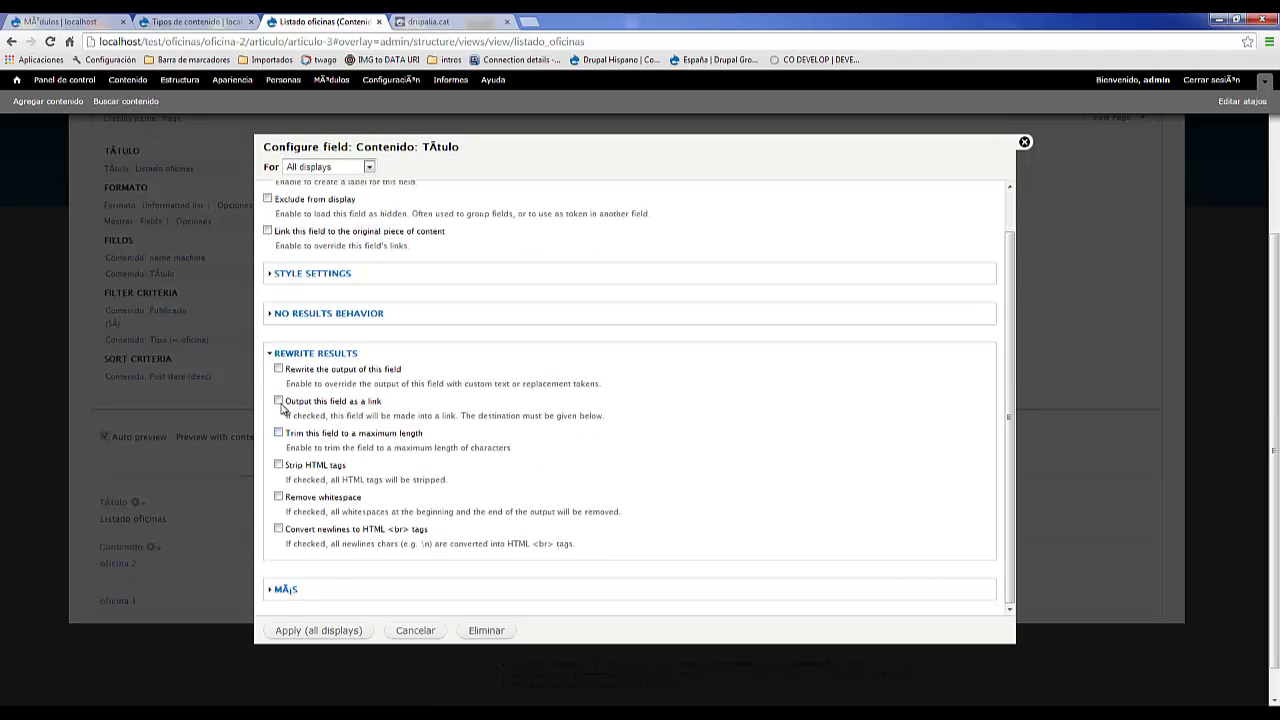
click(279, 401)
click(279, 401)
click(279, 401)
scroll(281, 405, down, 5)
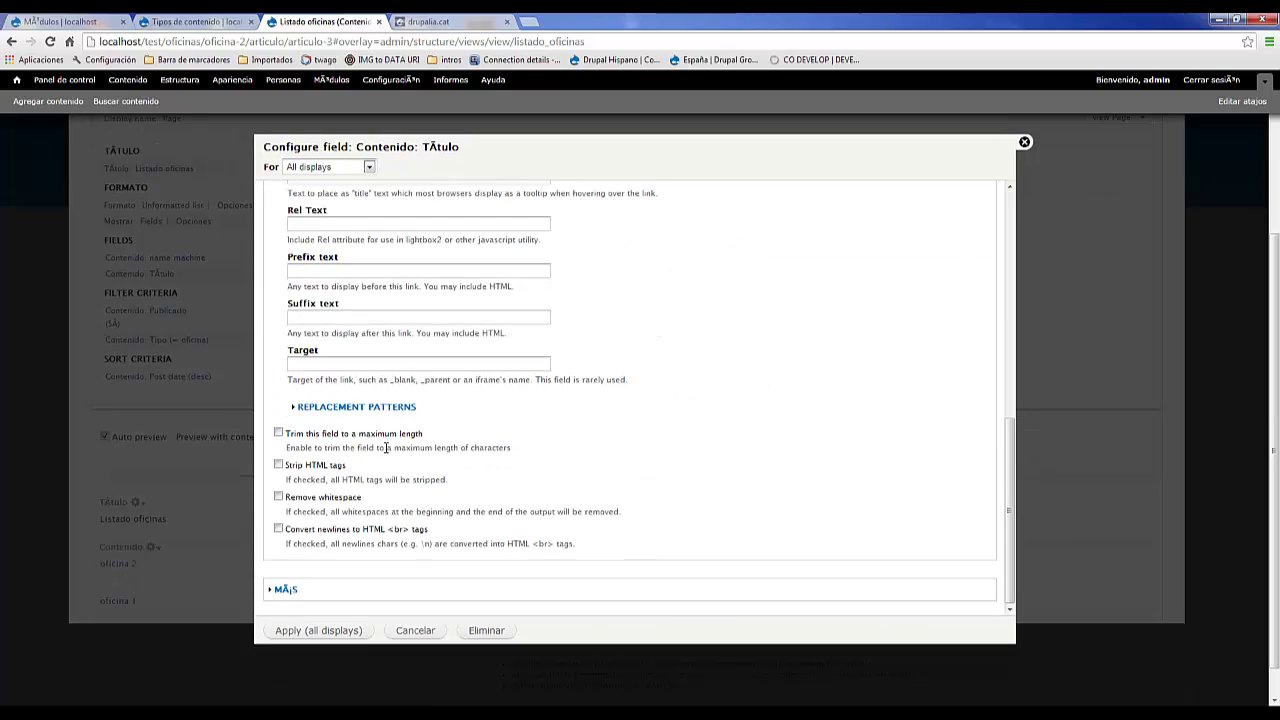
click(346, 410)
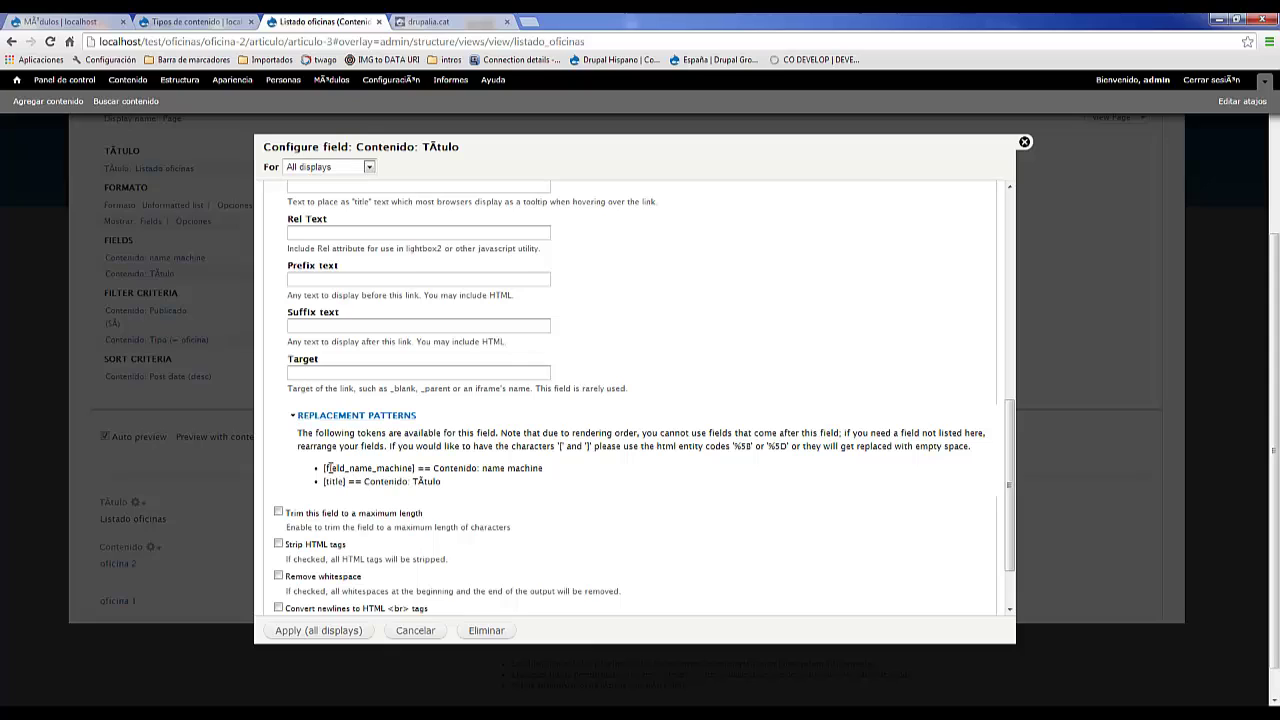
Step: Copy the [field_name_machine] token, set the Título link path to oficinas/[field_name_machine]/articulos and apply it to all displays
drag(325, 467, 418, 468)
key(ctrl+c)
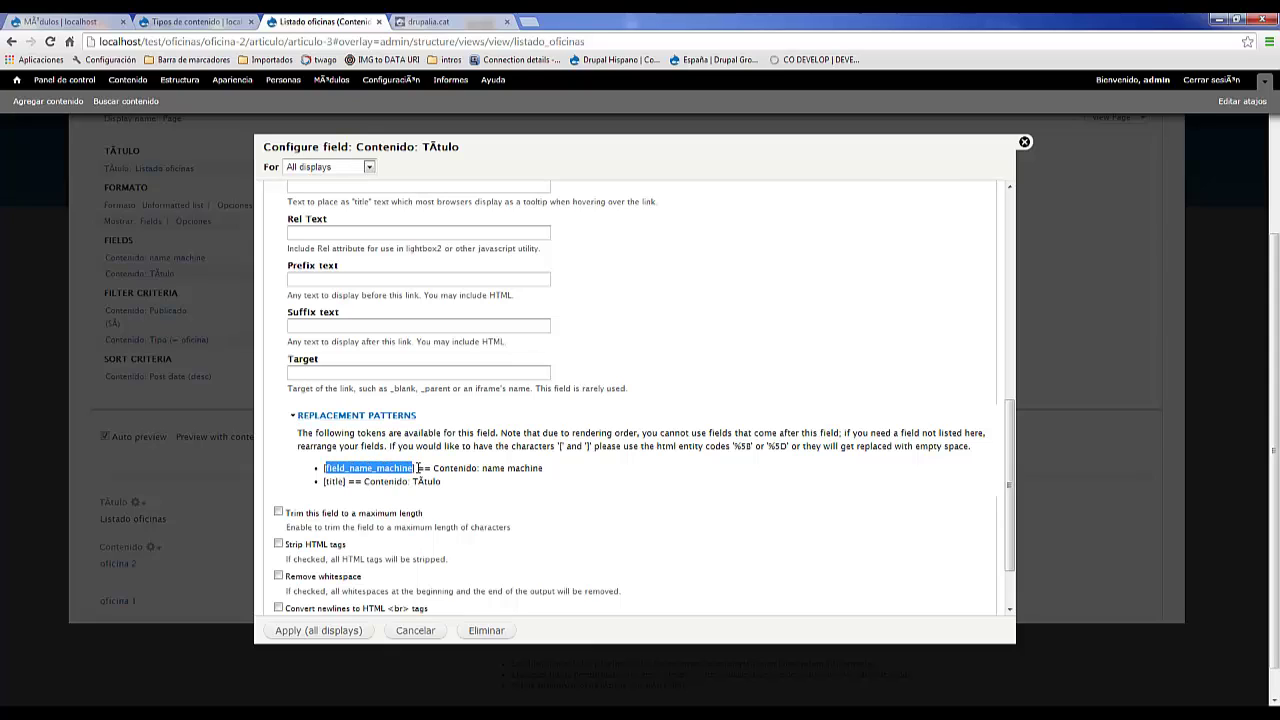
click(413, 468)
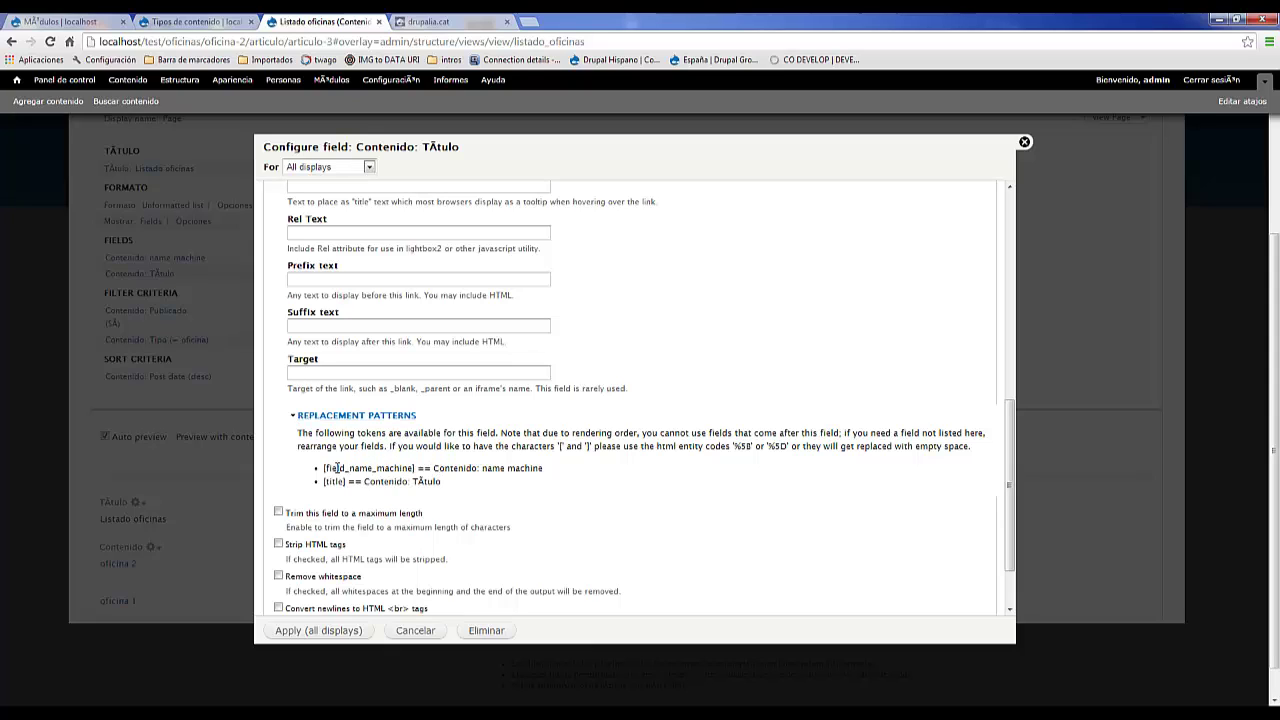
drag(324, 467, 414, 468)
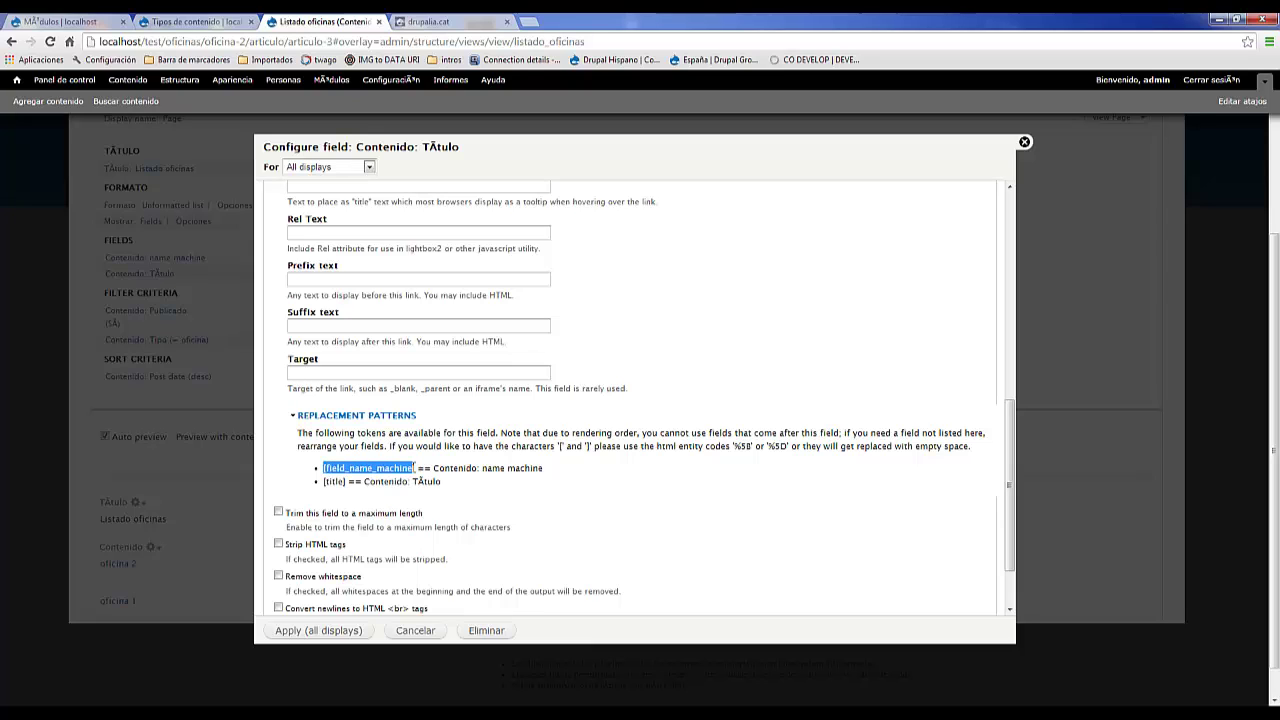
scroll(474, 491, up, 4)
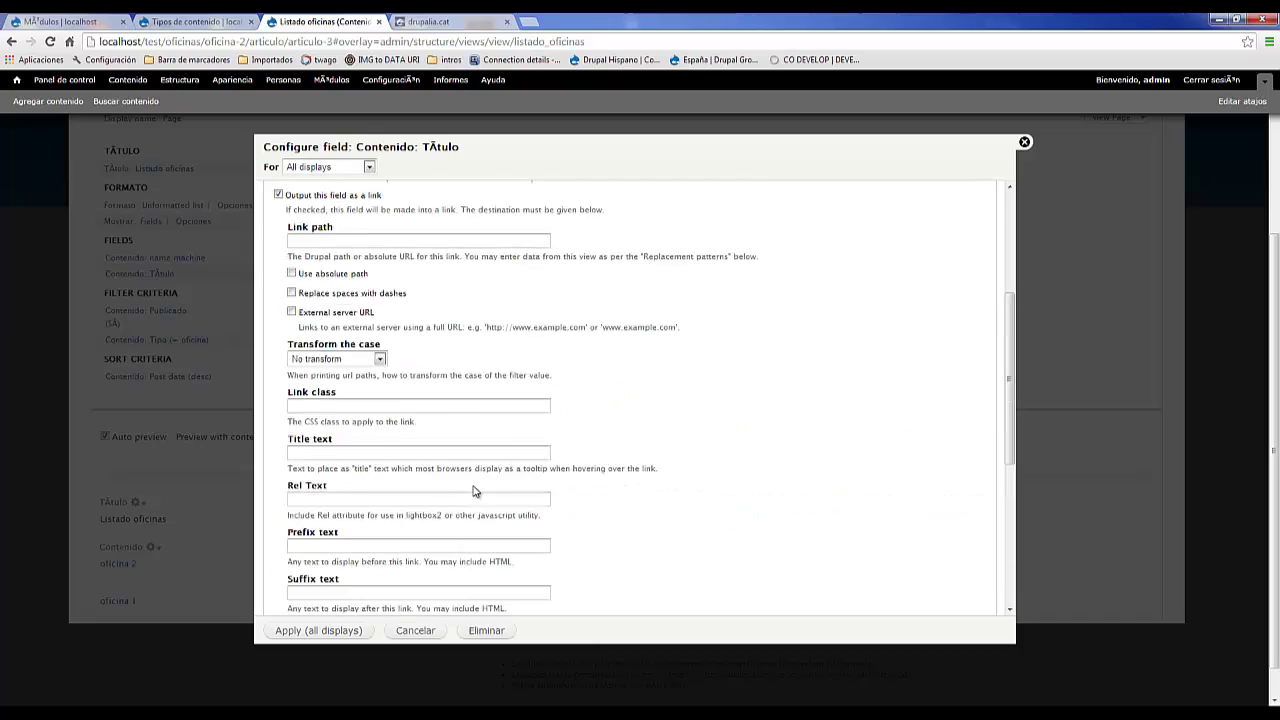
click(345, 375)
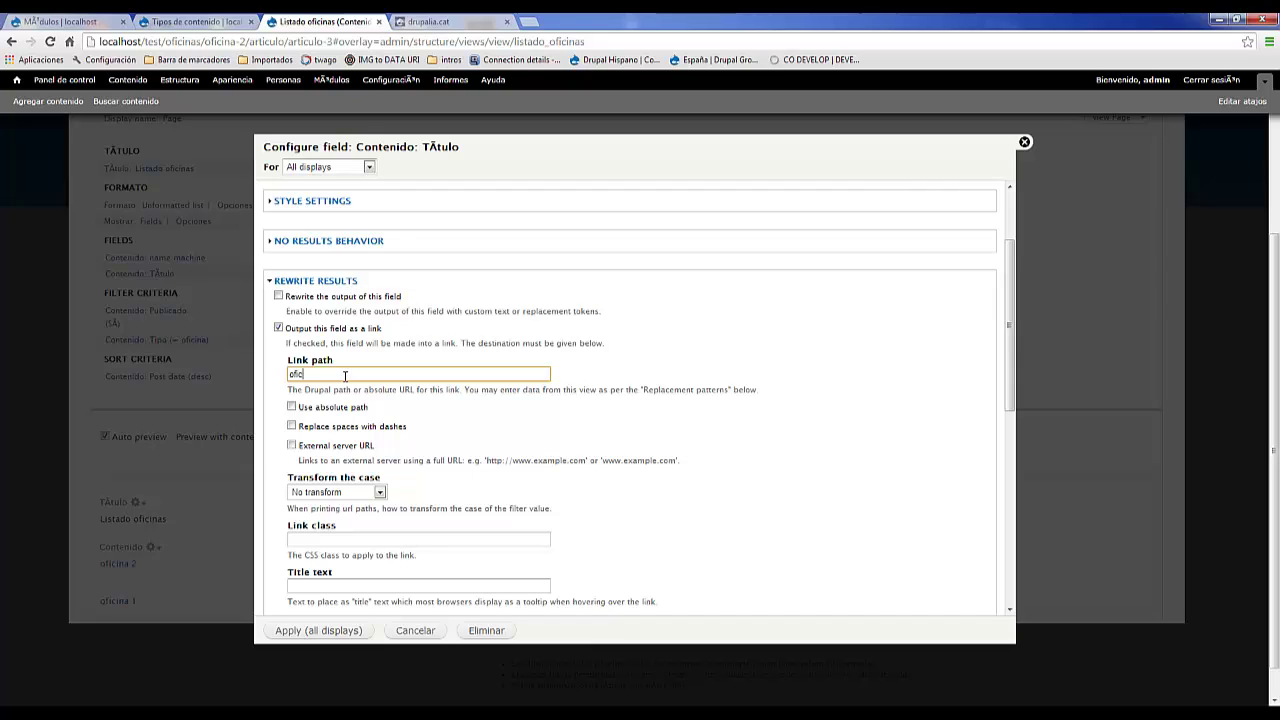
text(oficinas/)
key(ctrl+v)
text(s)
click(343, 631)
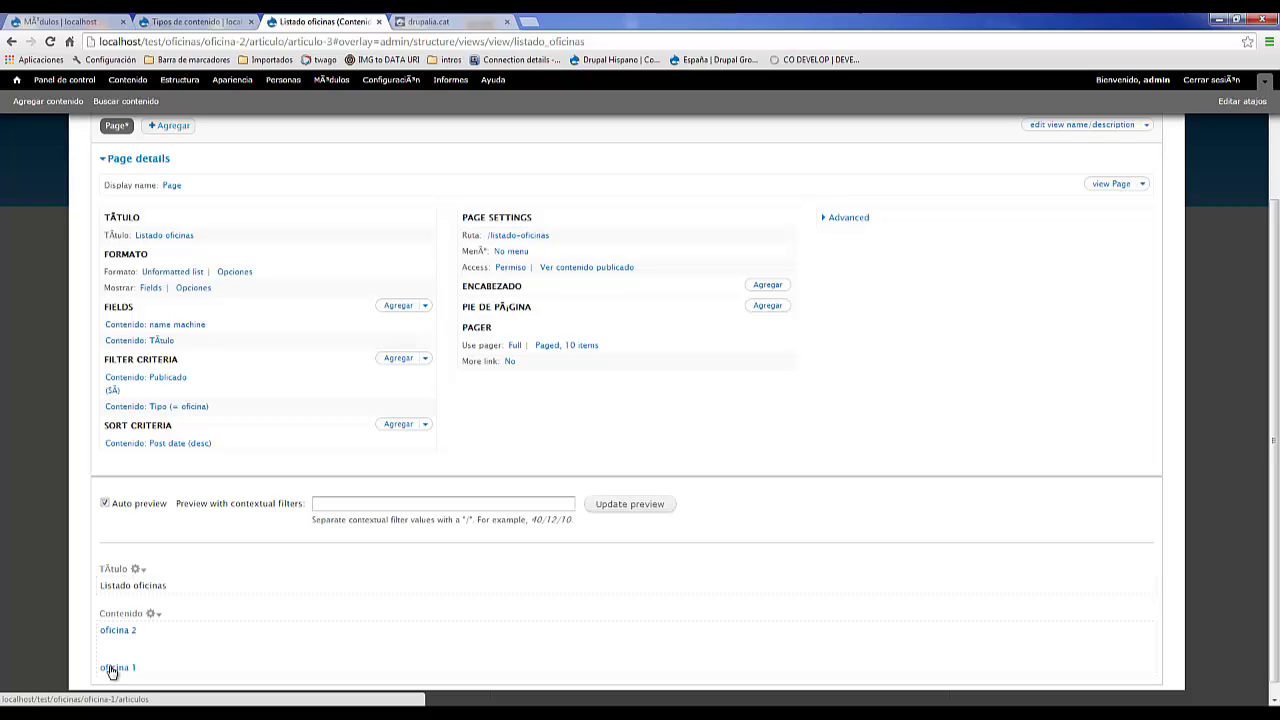
Step: Save the Listado oficinas view and open its page in a separate browser tab
scroll(1114, 323, up, 3)
click(1056, 236)
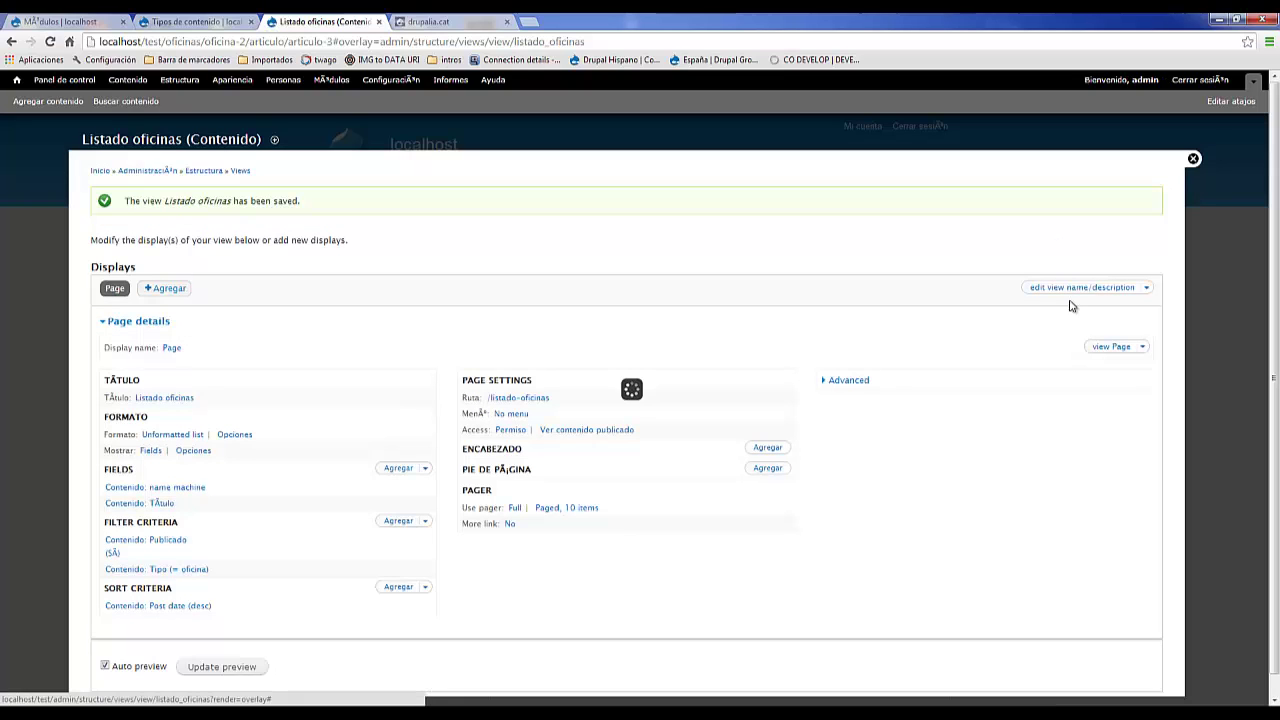
middle_click(1096, 346)
key(ctrl+Tab)
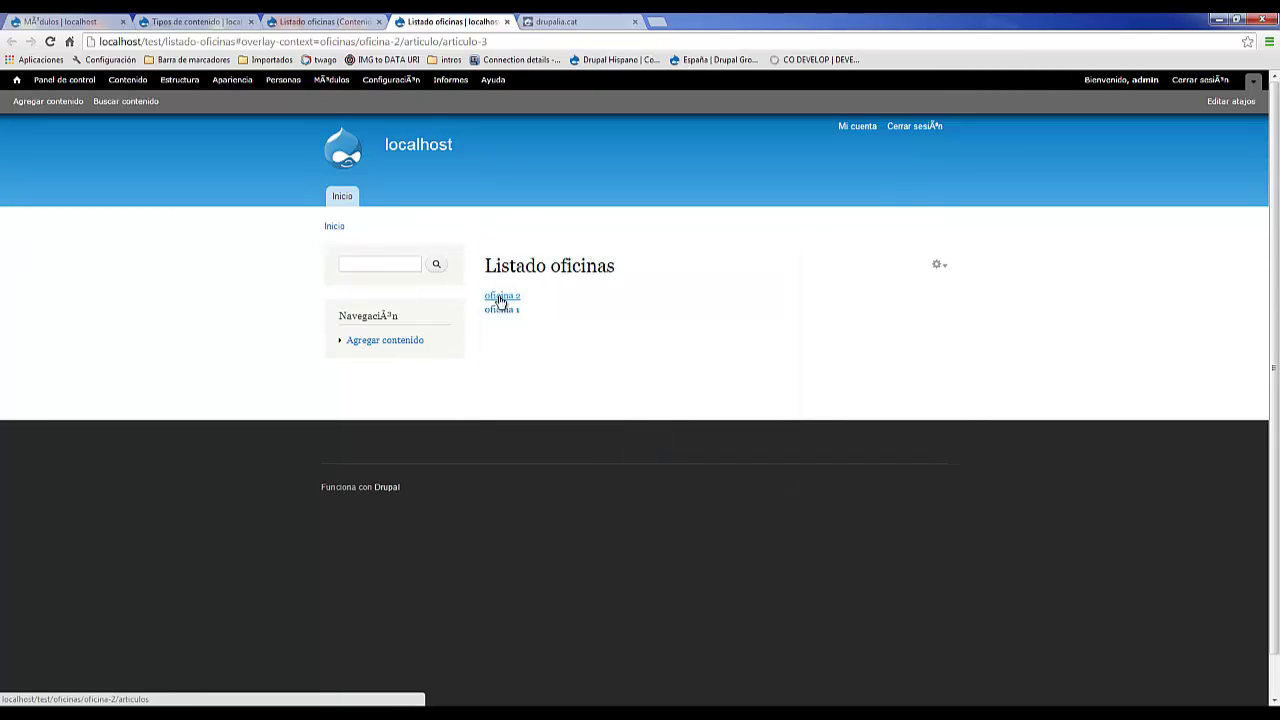
Step: Test the oficina 2 link from the listing in a separate tab, check the page it leads to, and close it
middle_click(500, 298)
click(561, 22)
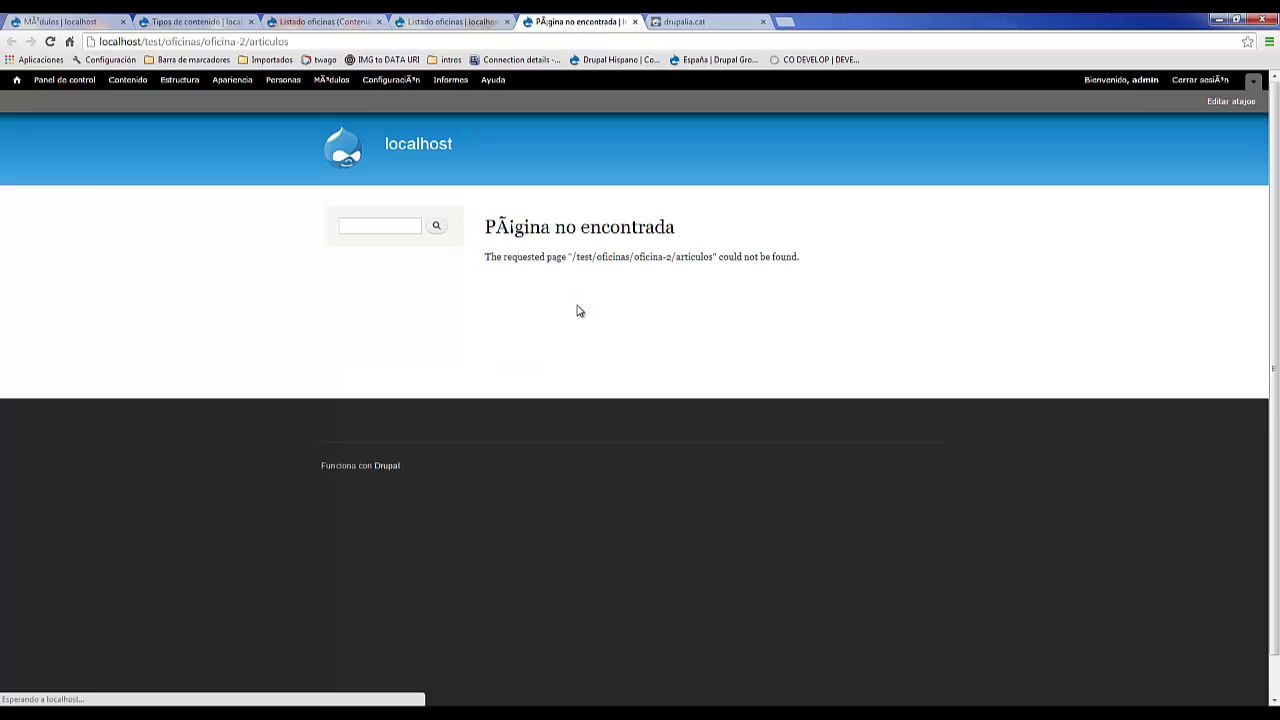
drag(507, 228, 694, 231)
click(696, 232)
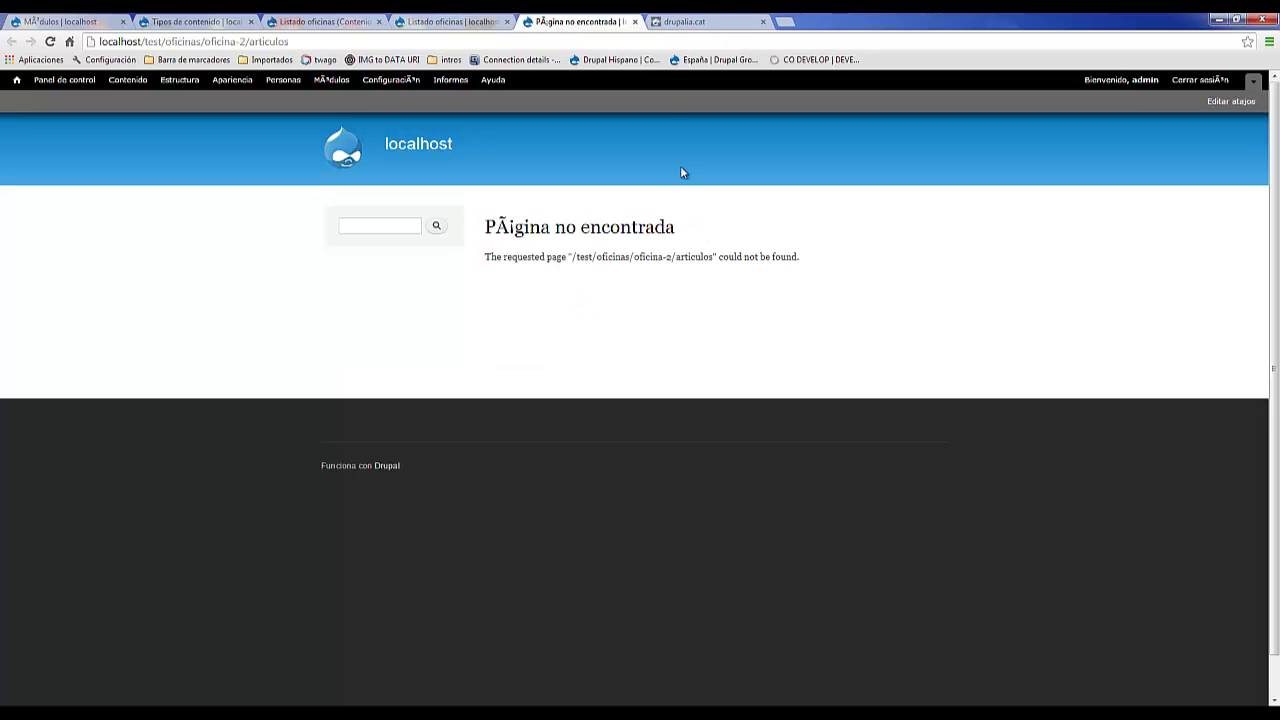
click(634, 21)
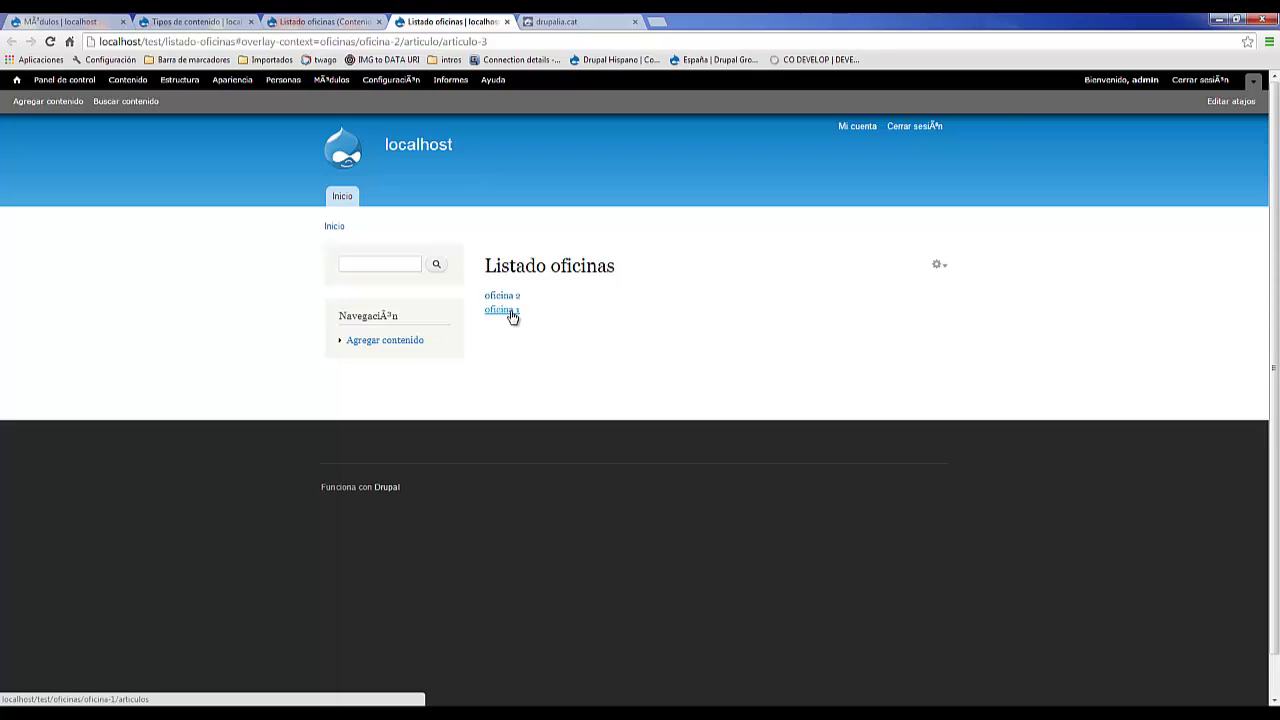
Step: Start a new view from the site's Views list and name it Articulos por oficina
click(182, 82)
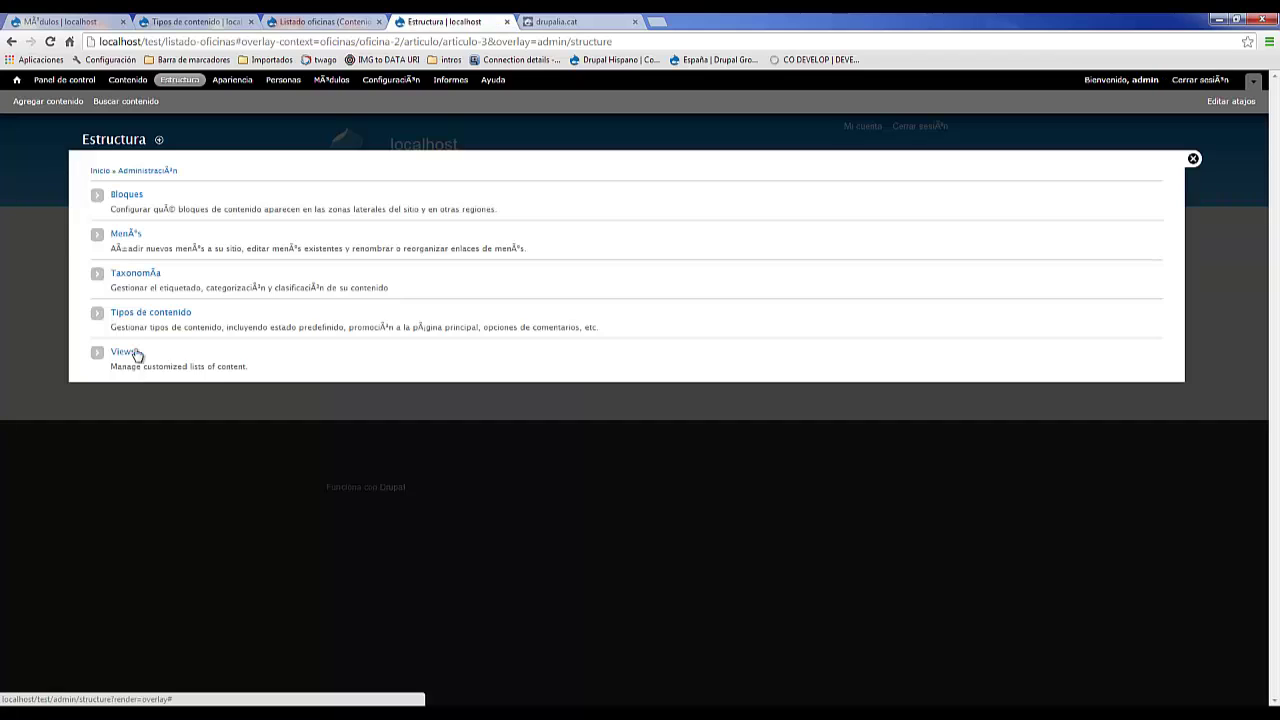
click(126, 353)
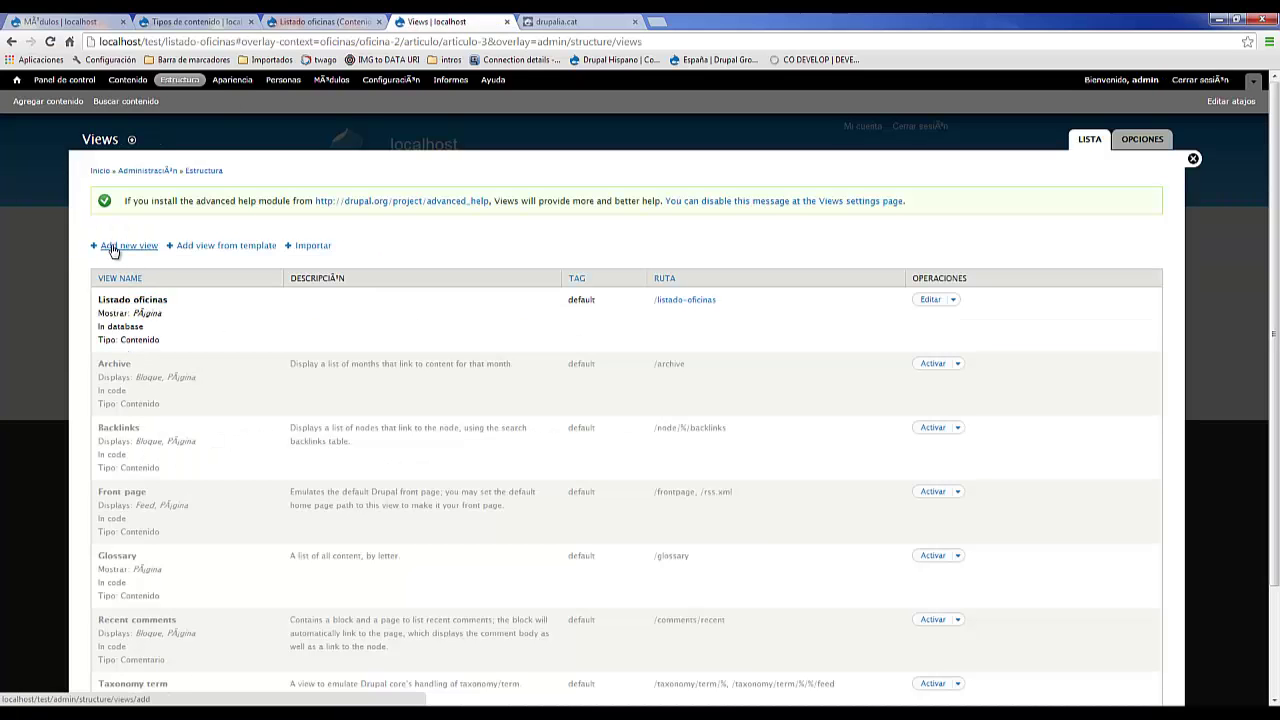
click(112, 247)
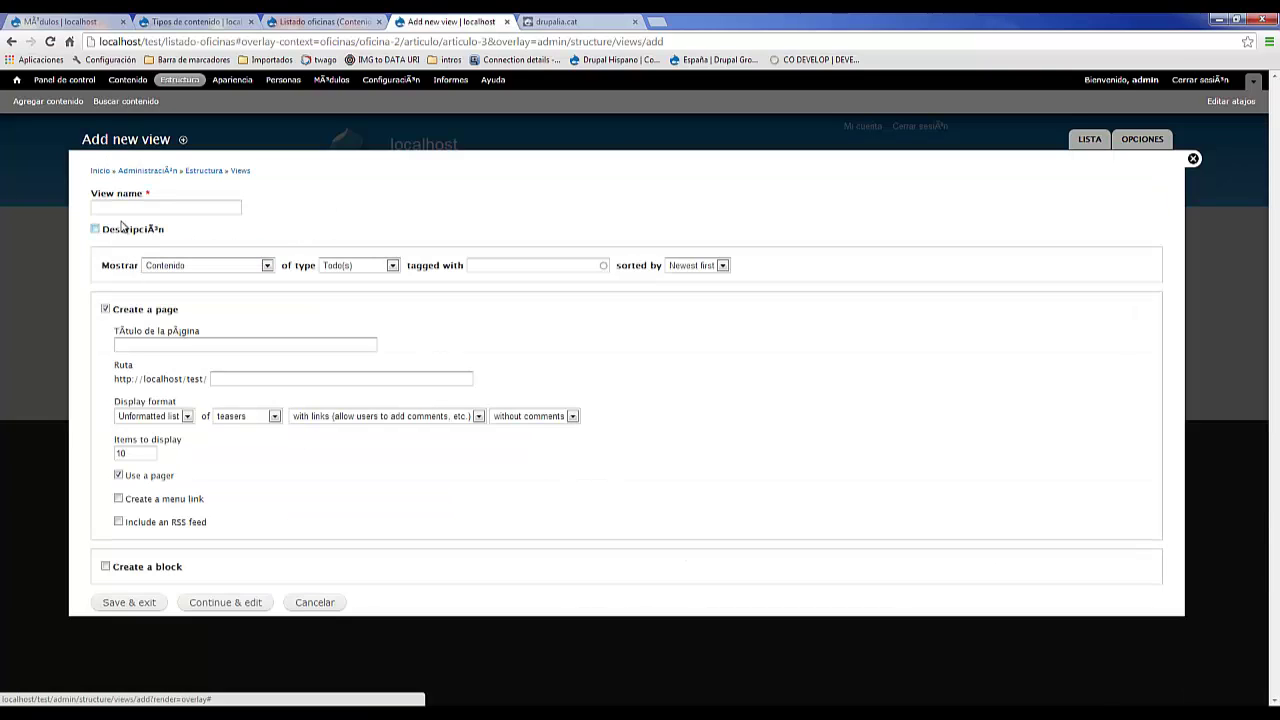
click(120, 207)
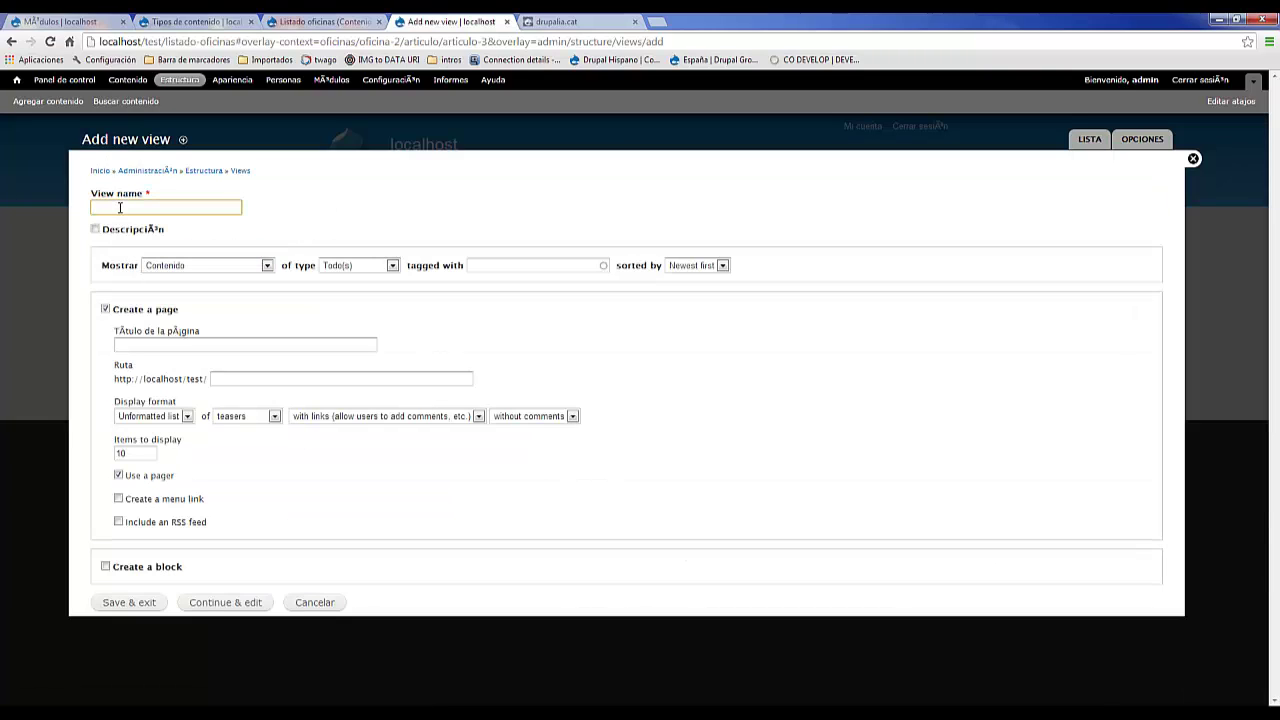
text(Articulos)
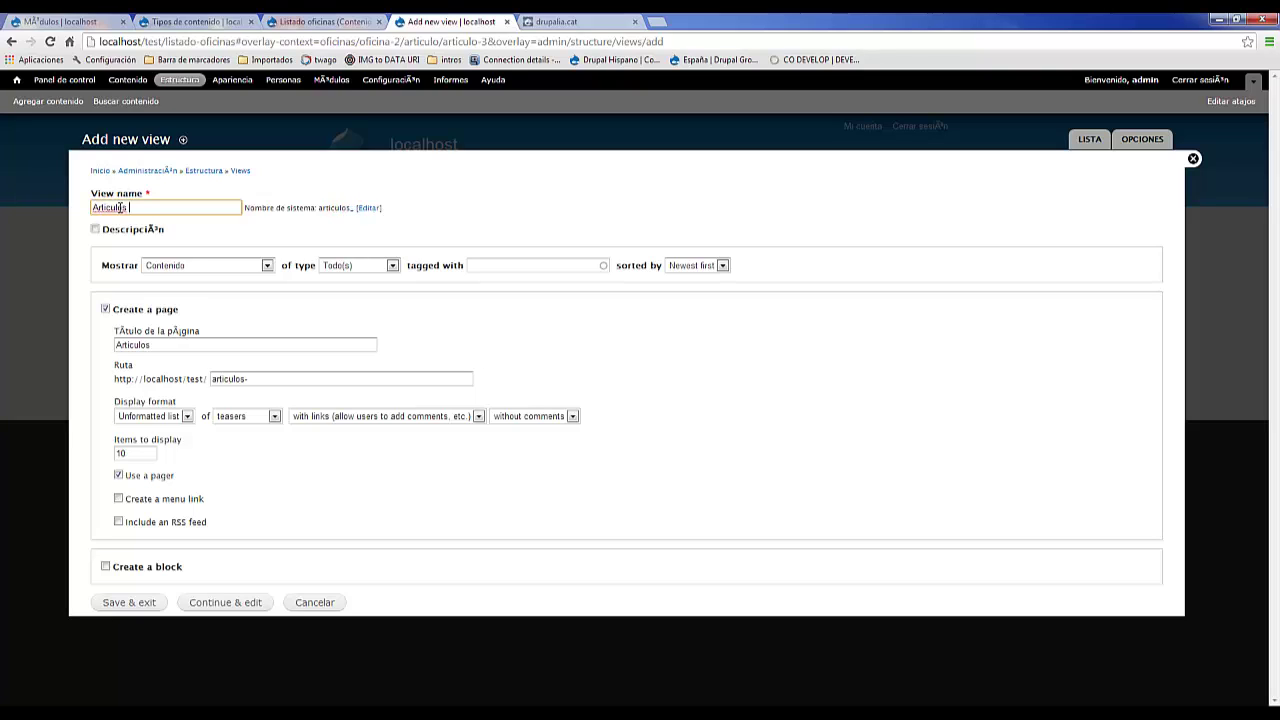
text( por foci)
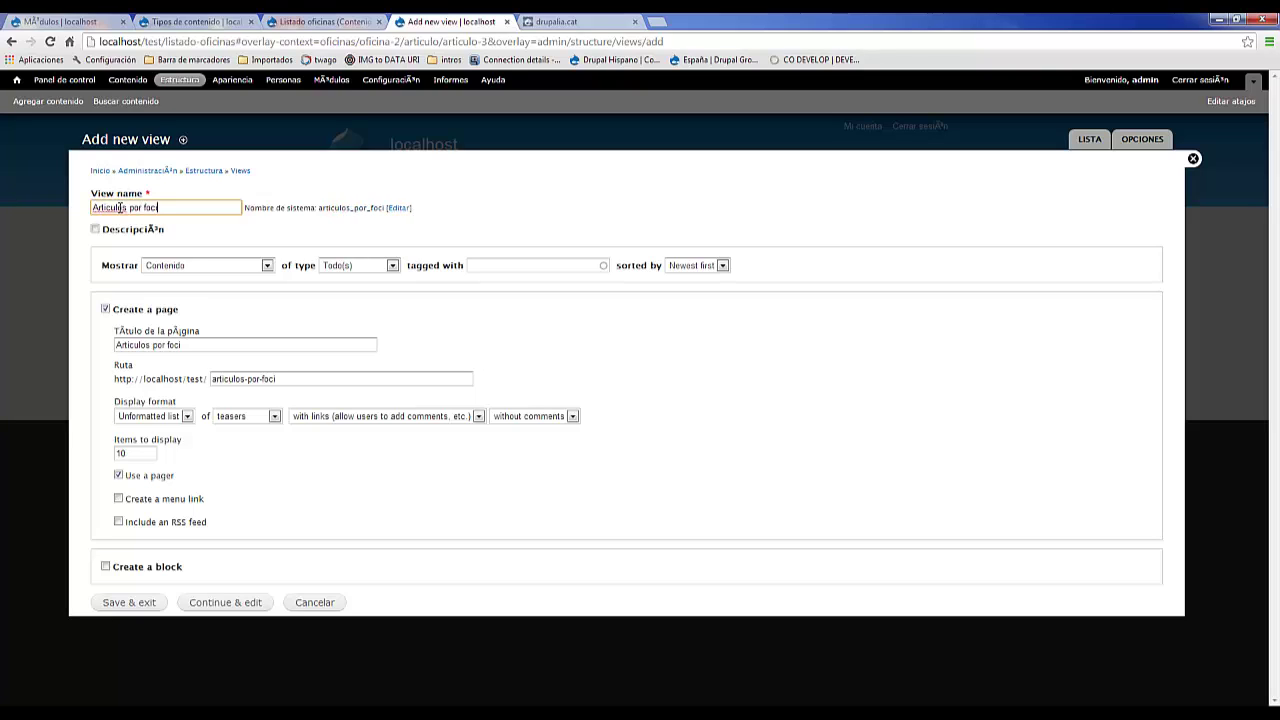
key(BackSpace)
key(BackSpace)
key(BackSpace)
key(BackSpace)
text(oficina)
Step: Make the new view show Contenido of type Artículo
click(228, 268)
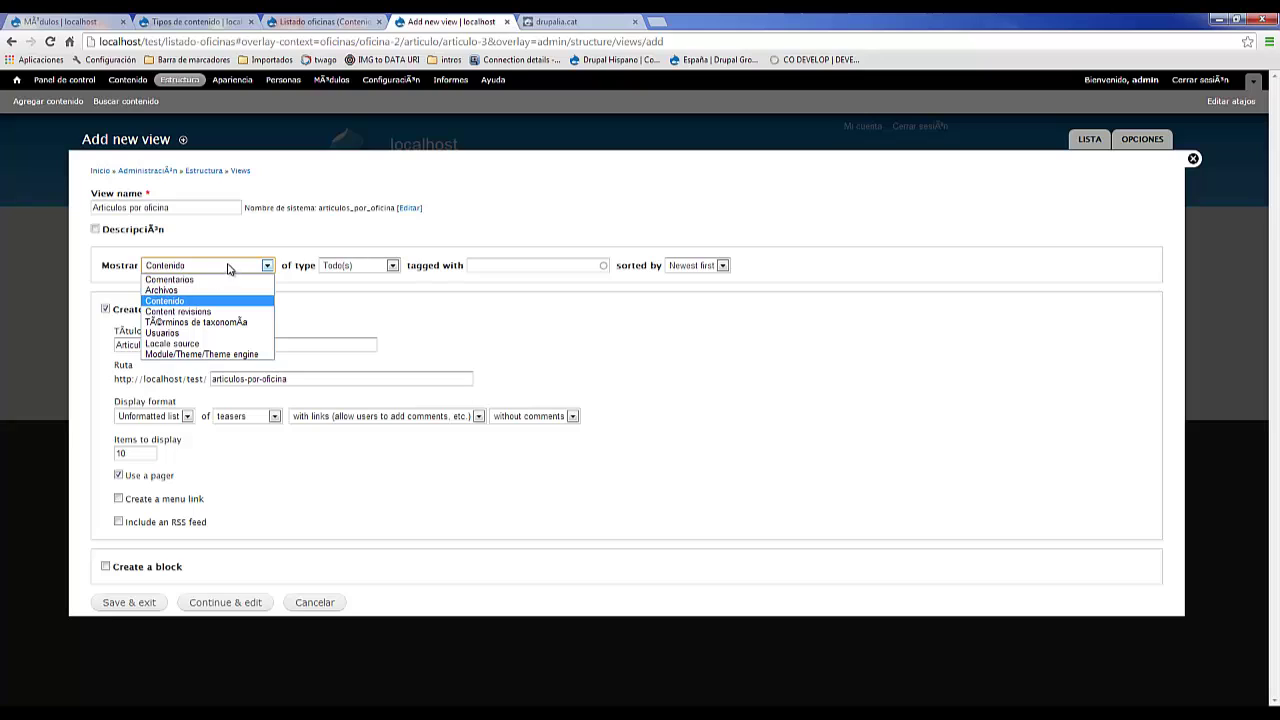
click(348, 267)
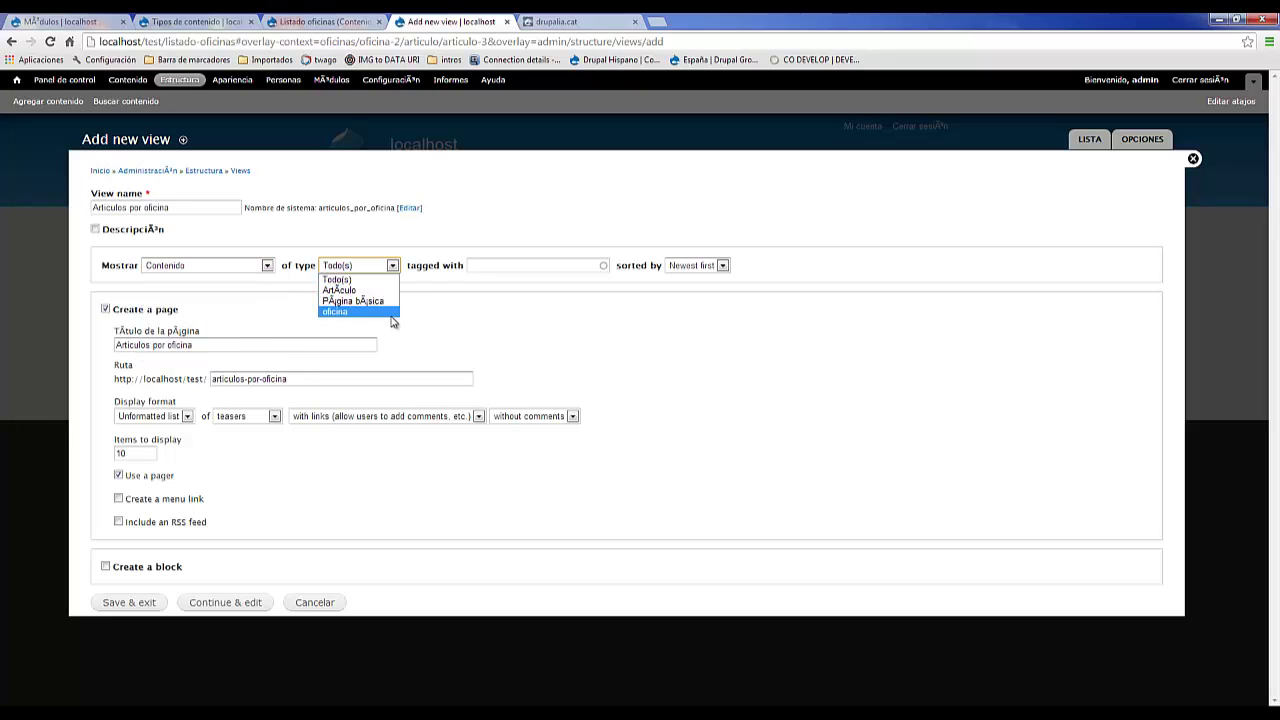
click(350, 290)
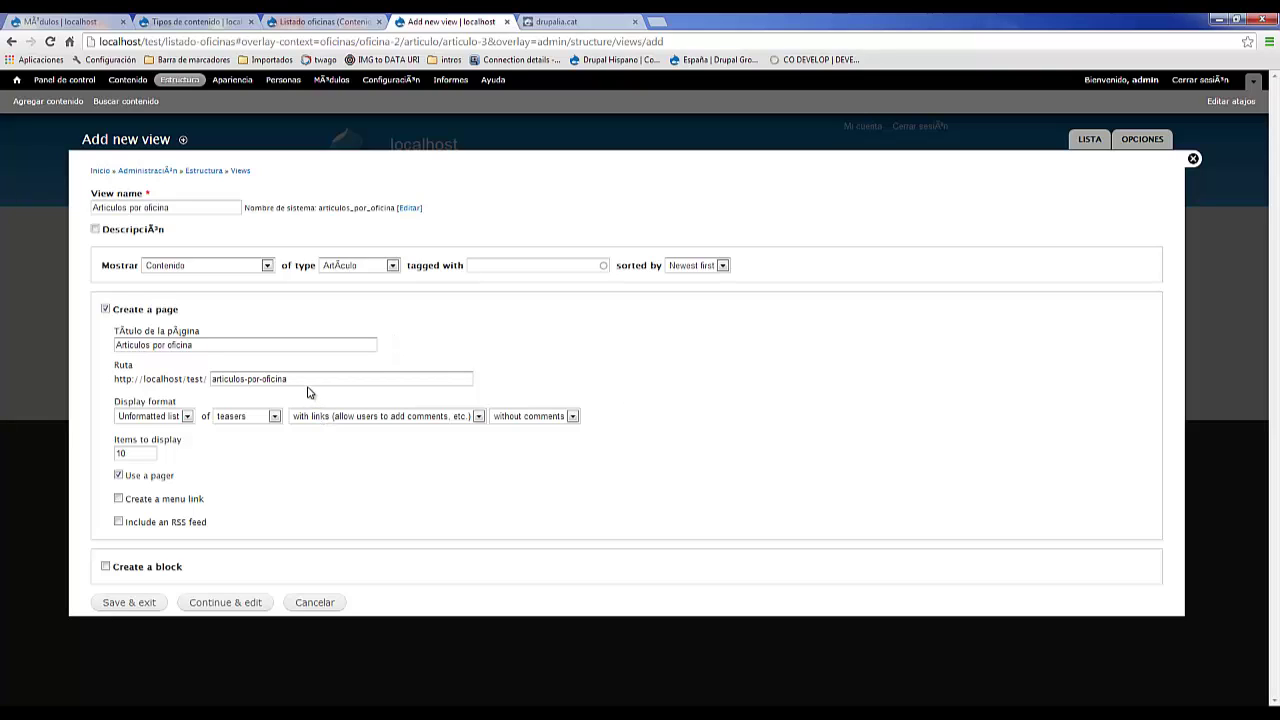
Step: Replace the view page's path with oficinas/%/articulos
drag(300, 379, 212, 381)
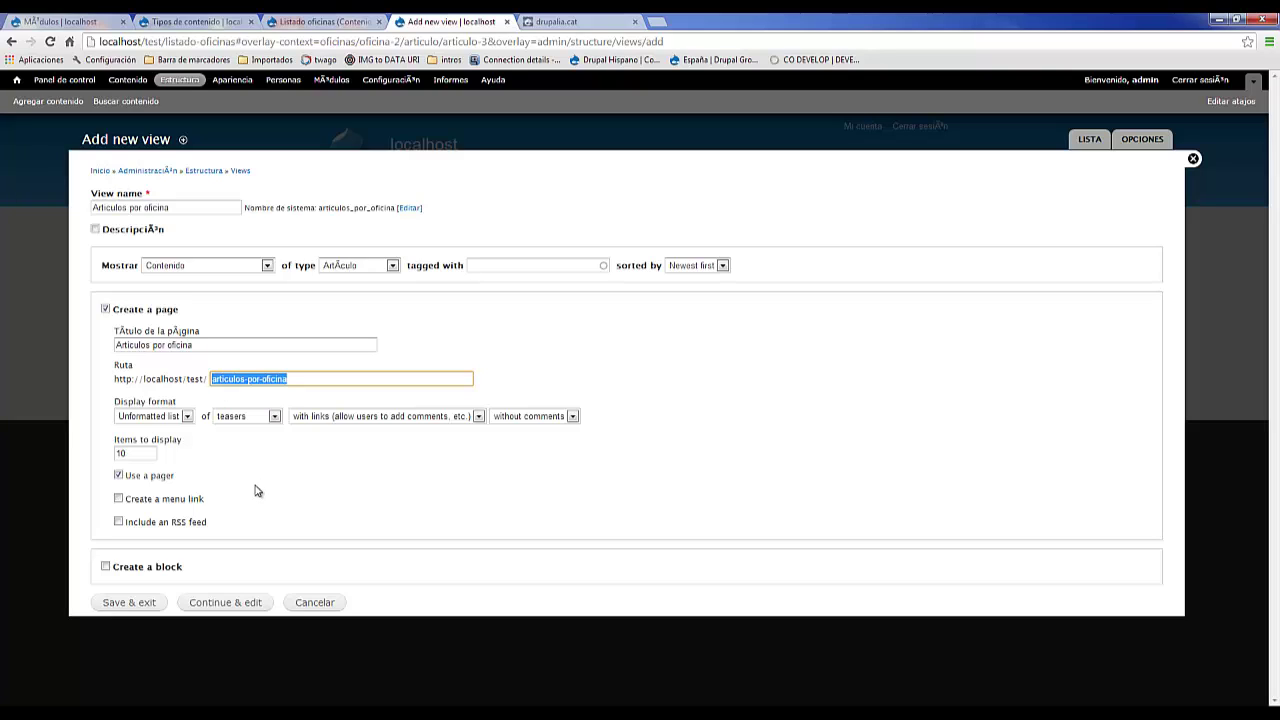
key(BackSpace)
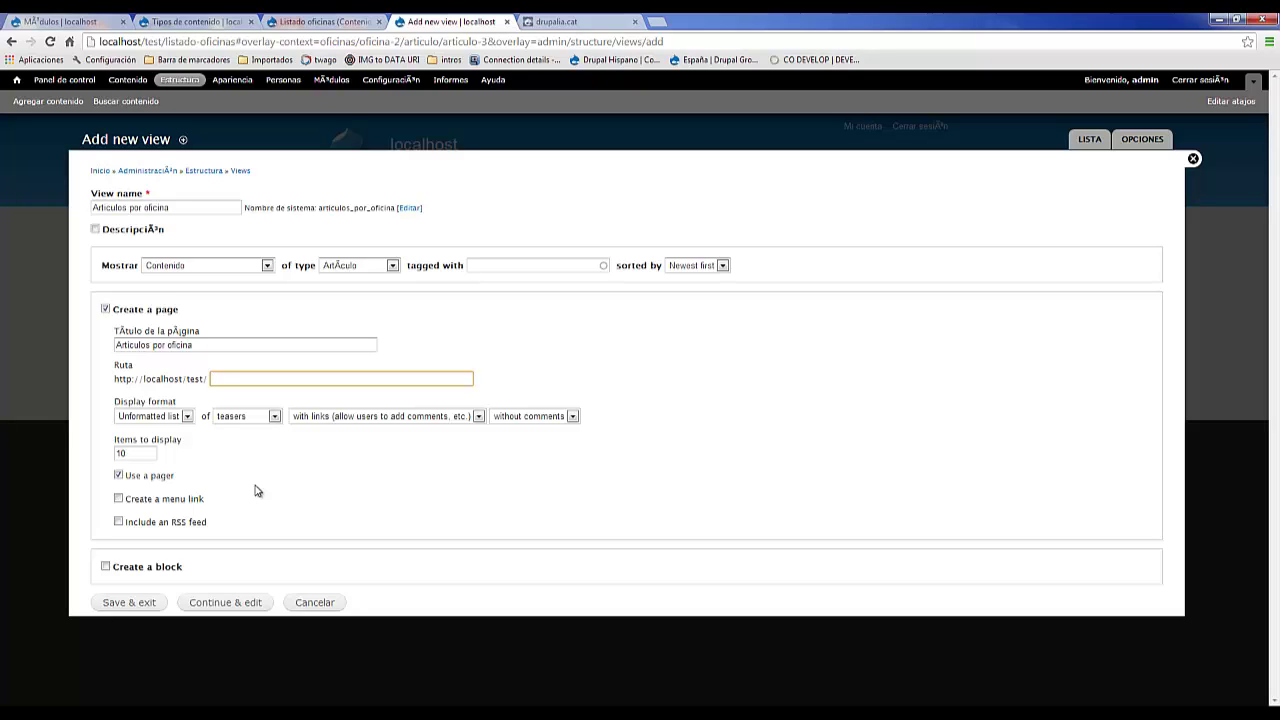
text(of)
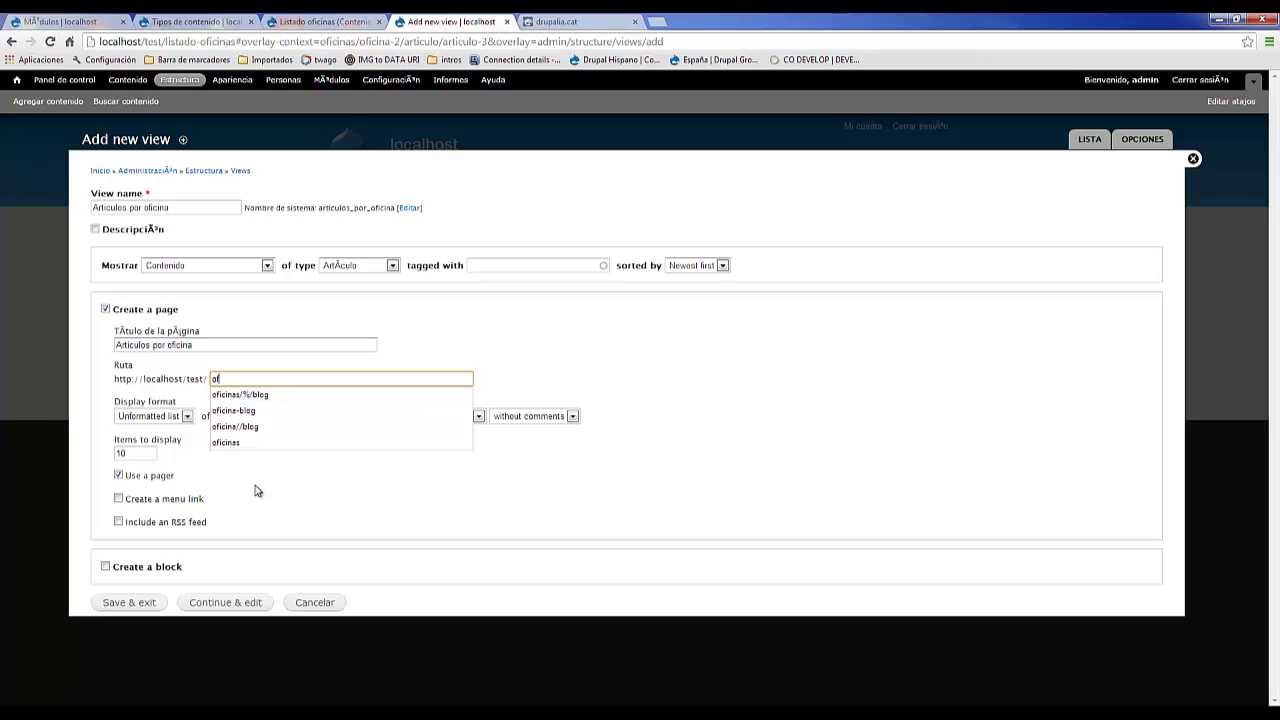
text(f)
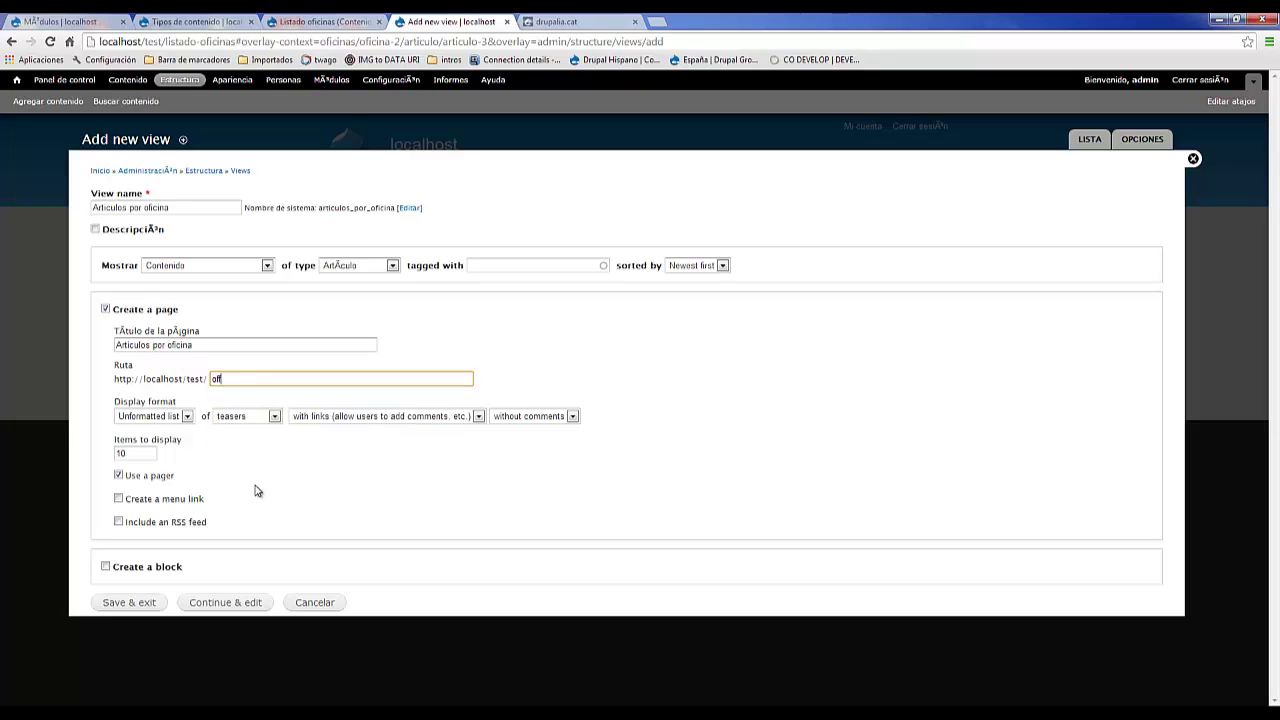
text(i)
key(BackSpace)
key(BackSpace)
text(icinas)
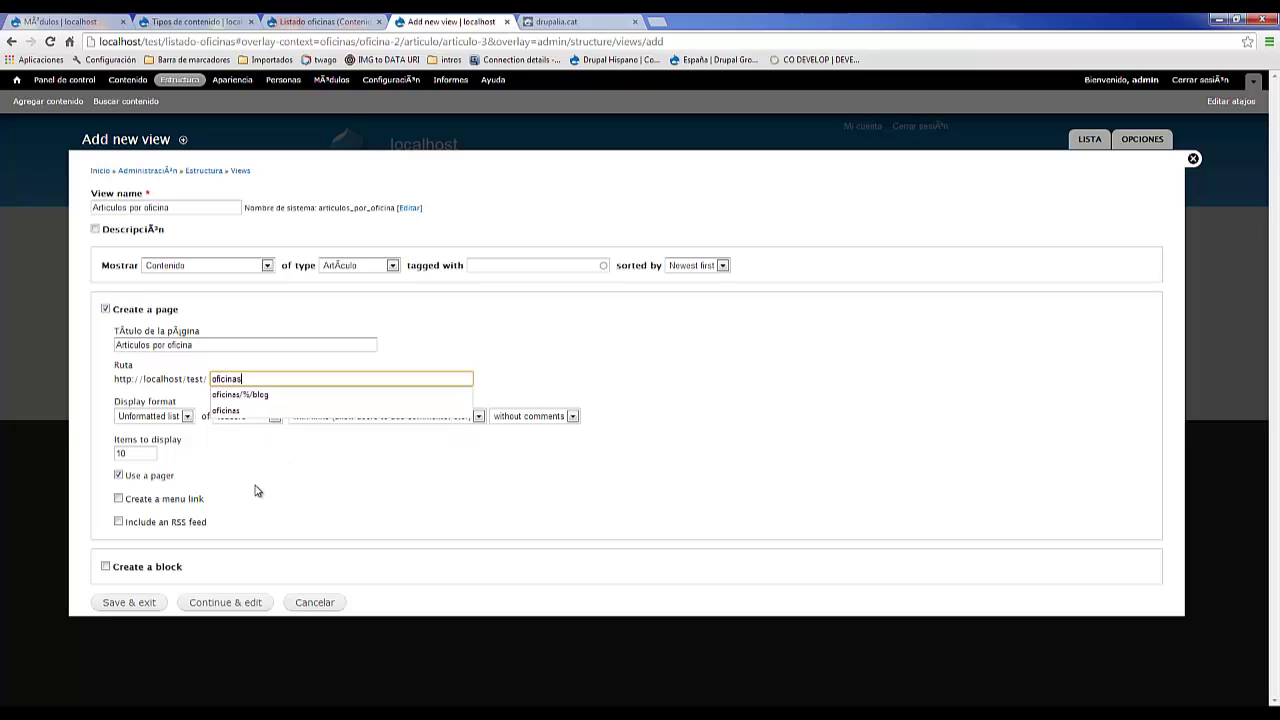
key(BackSpace)
text(/)
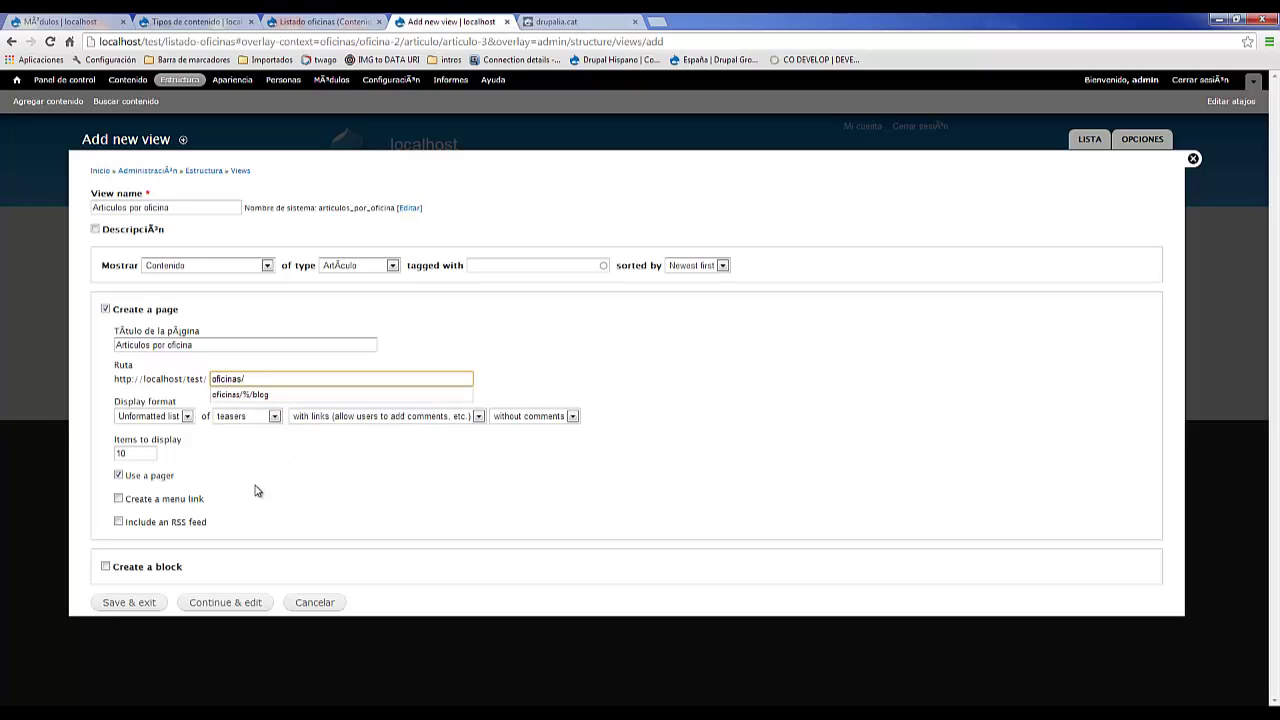
text(%/articulos)
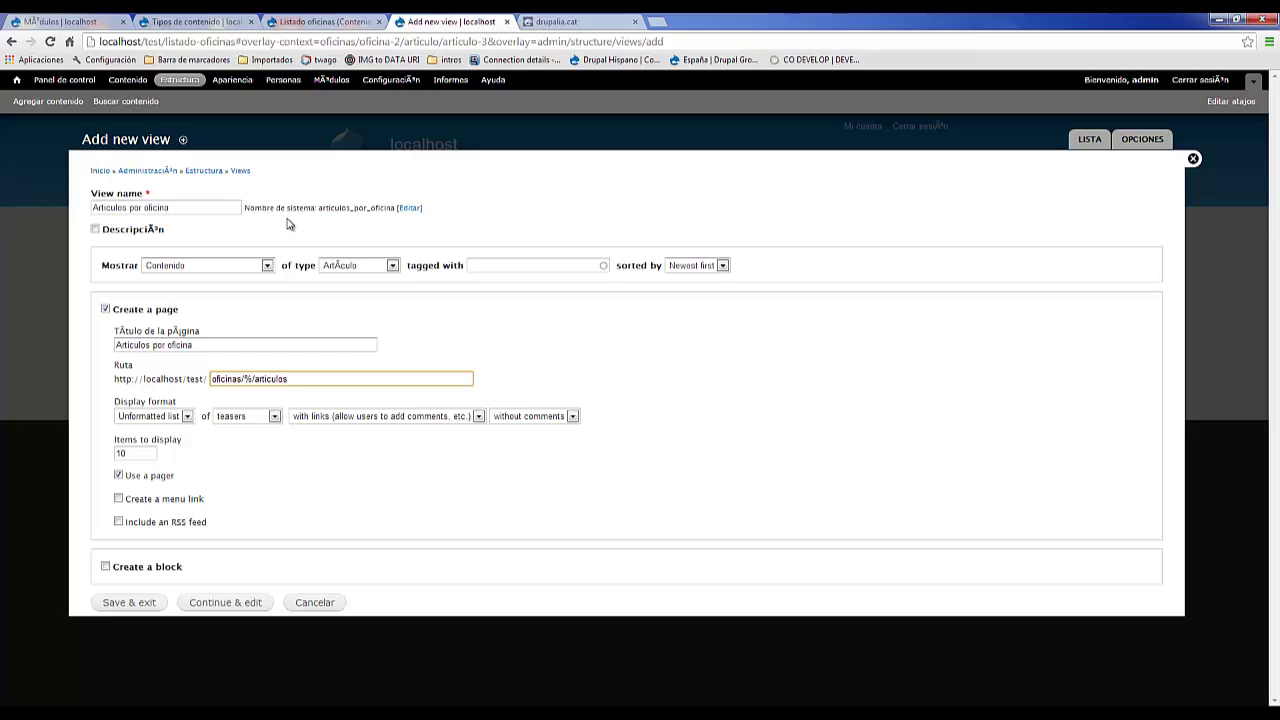
Step: Check the office link paths in the Listado oficinas preview and return to the new view's form
click(350, 21)
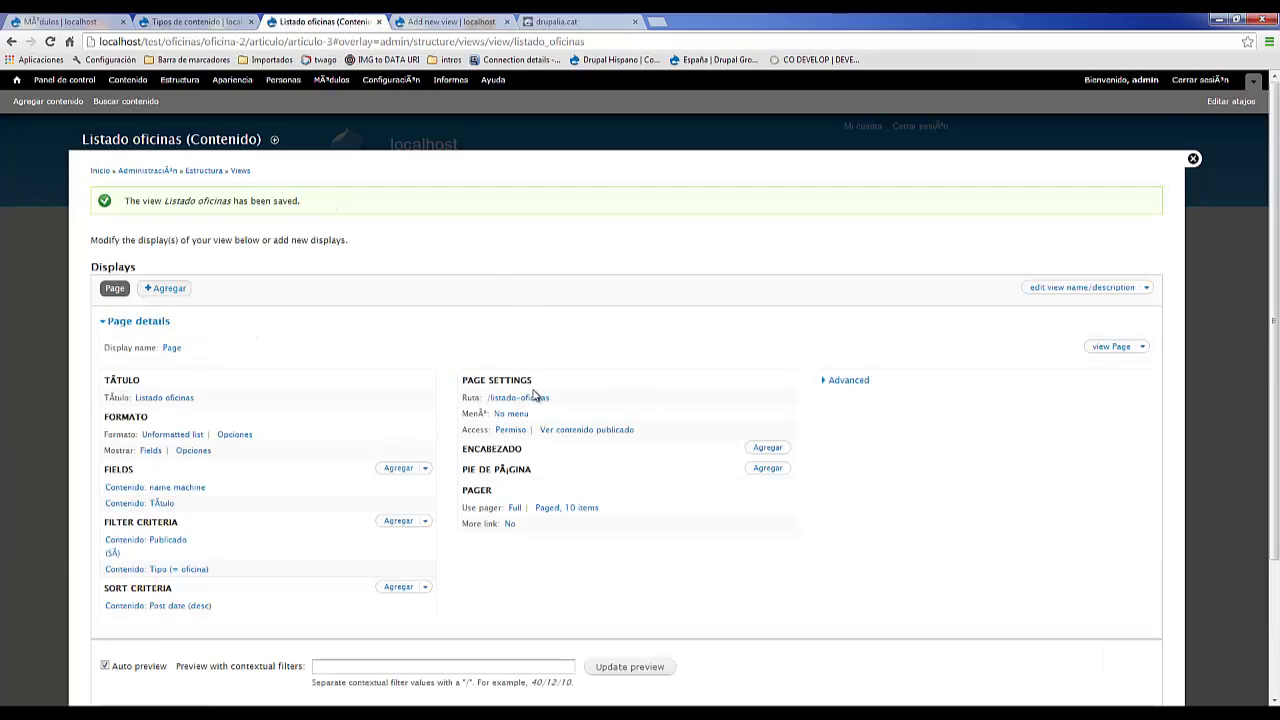
scroll(245, 540, down, 3)
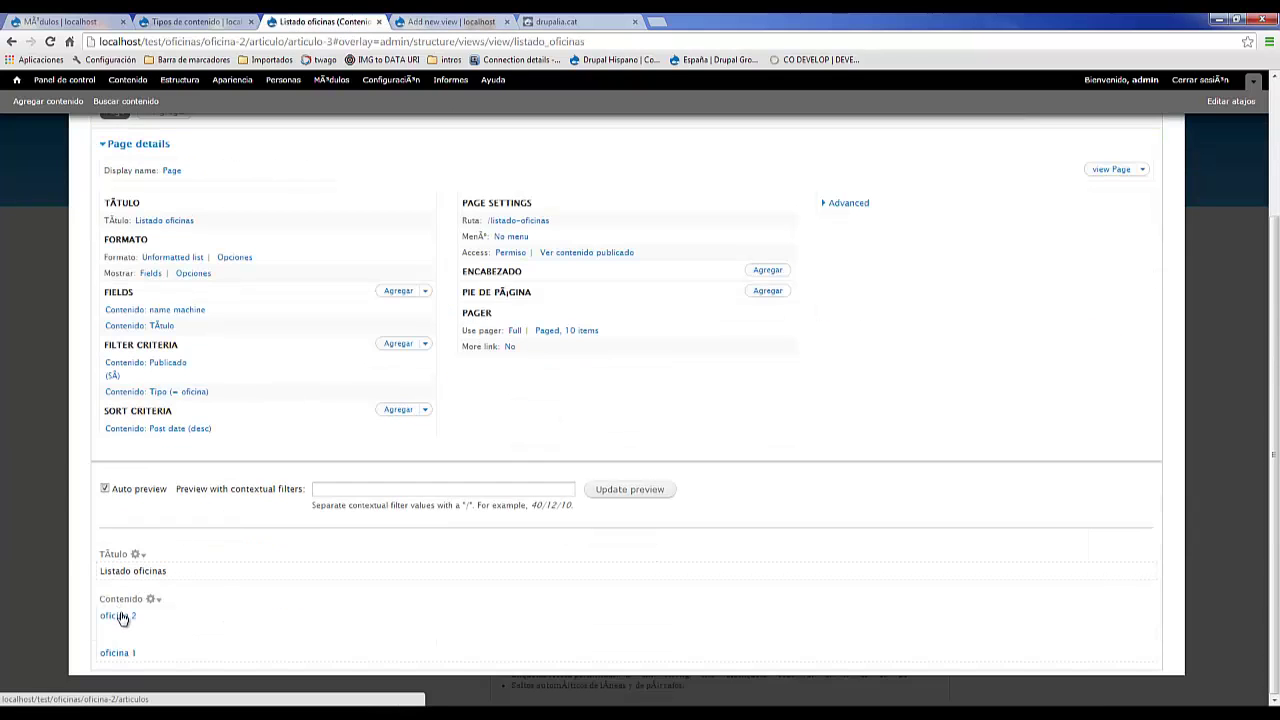
click(446, 21)
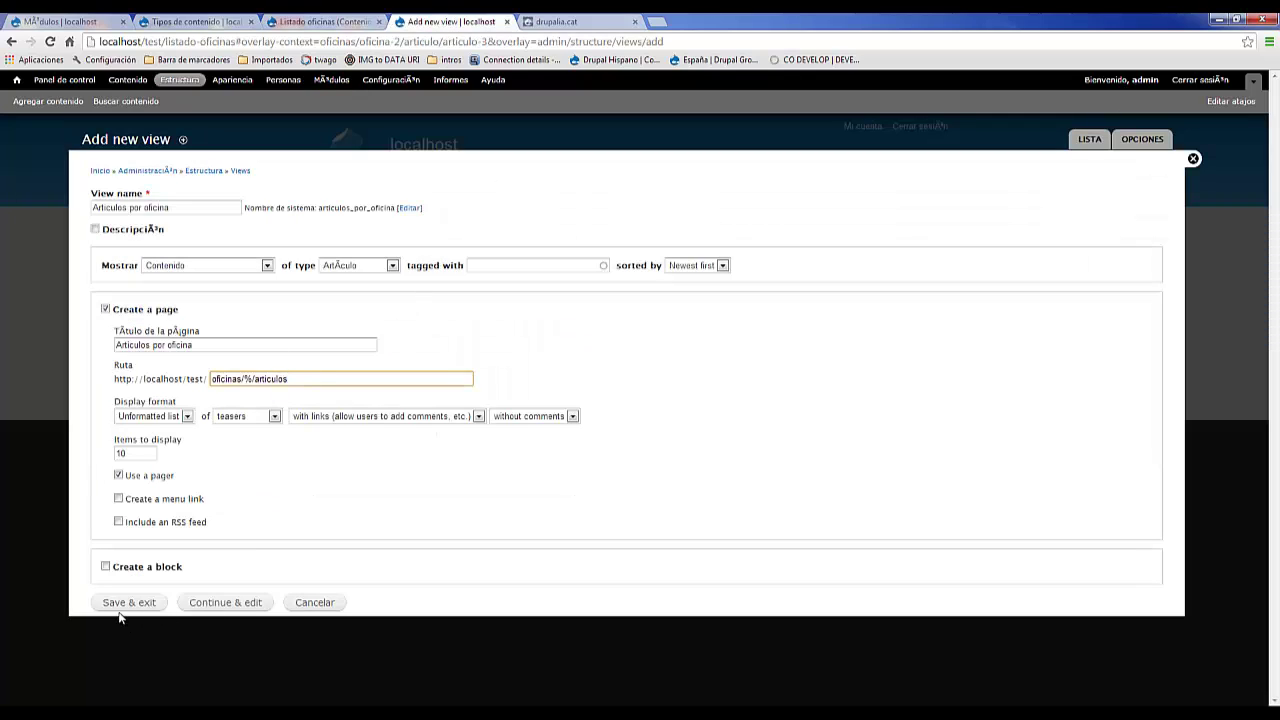
Step: Continue to the detailed editing of the Articulos por oficina view and review its article preview and page path
click(197, 604)
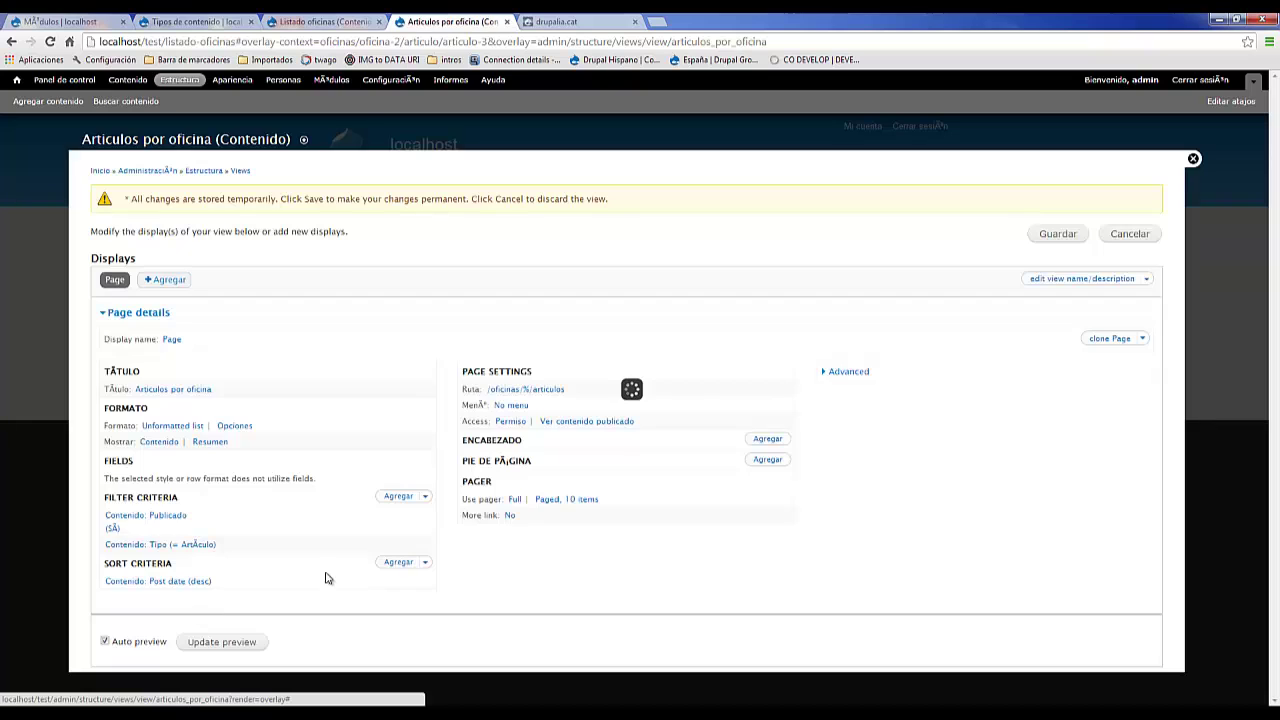
scroll(603, 405, down, 4)
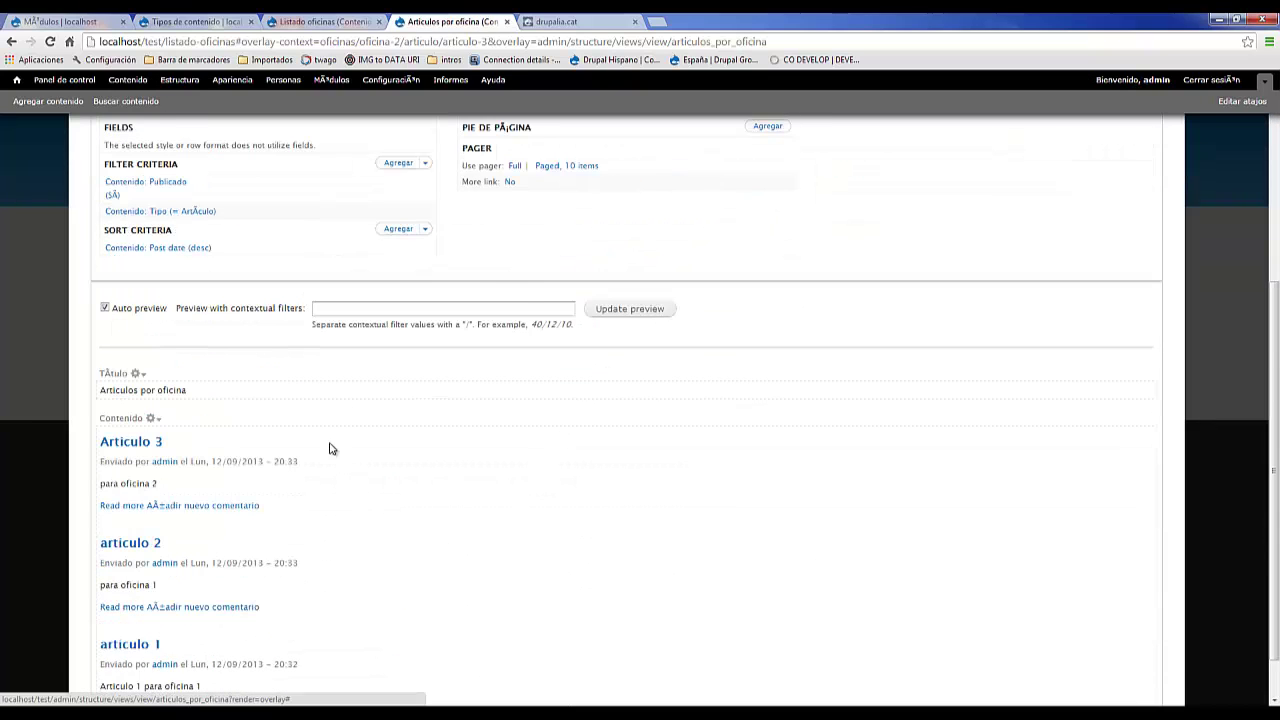
scroll(230, 540, up, 3)
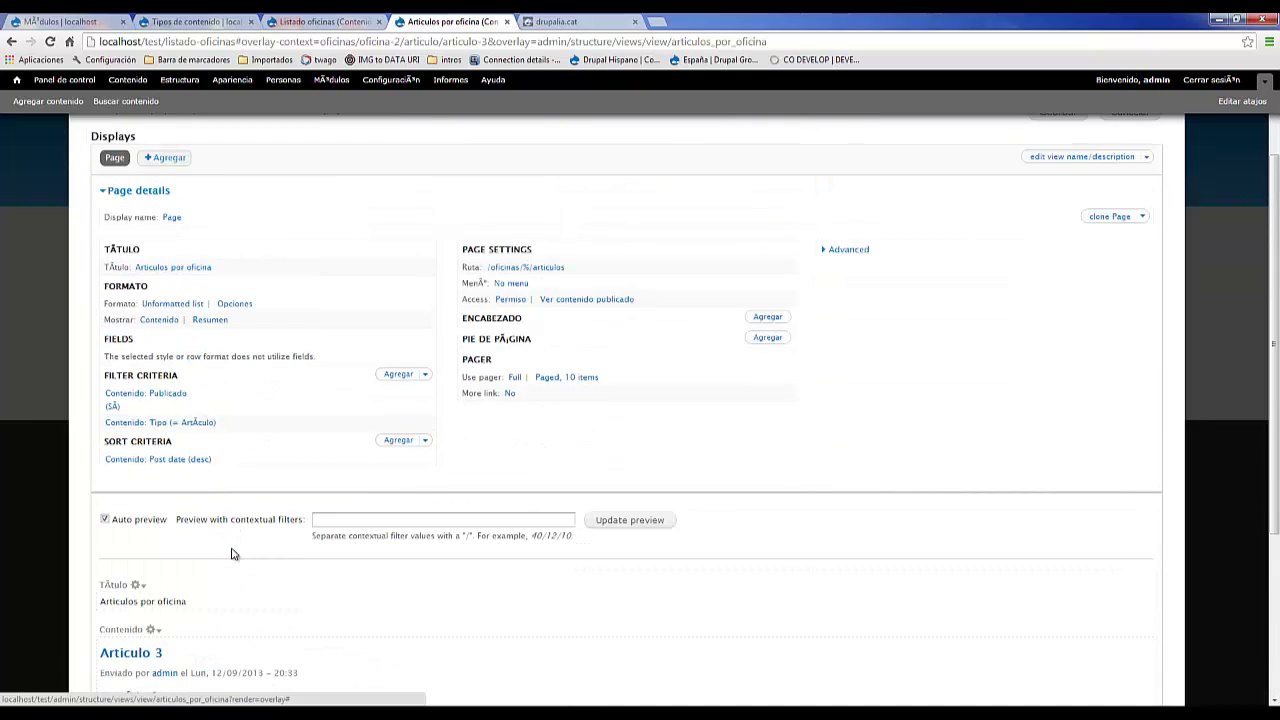
scroll(300, 560, down, 1)
scroll(326, 568, up, 1)
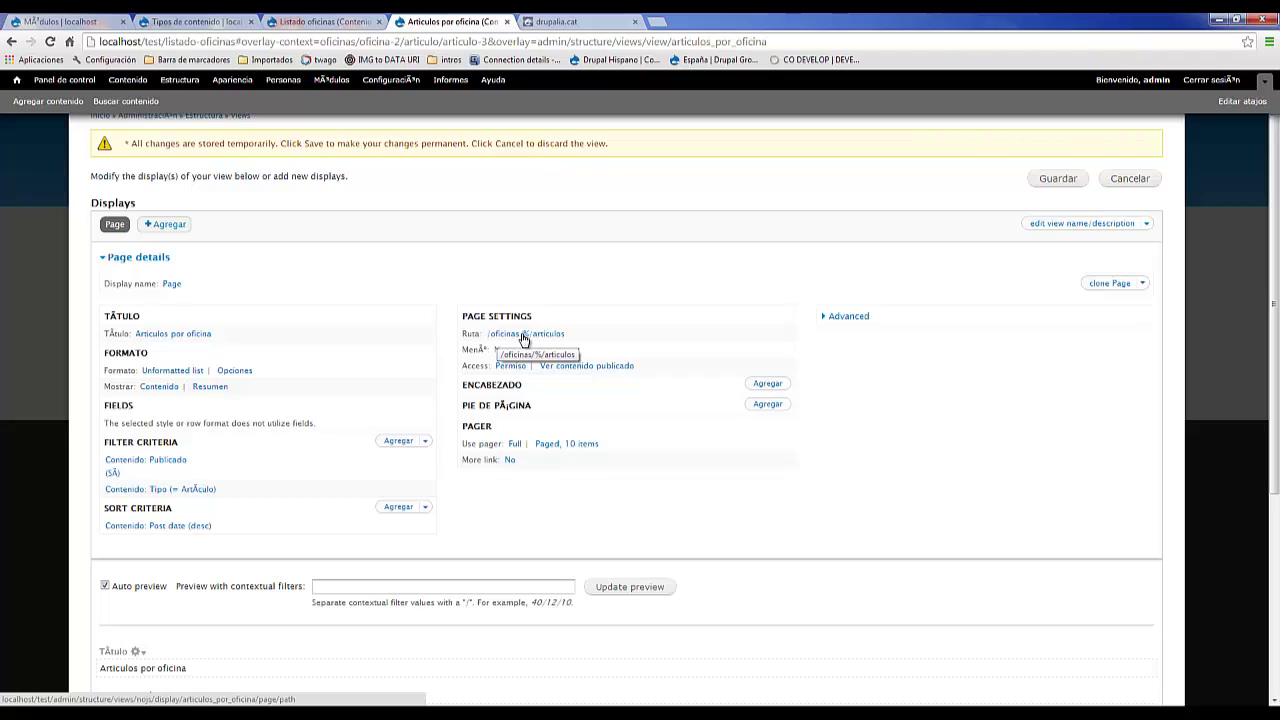
Step: Add the contextual filter Contenido: ID nodo (field_id_nodo) to all displays from the view's advanced settings
click(858, 318)
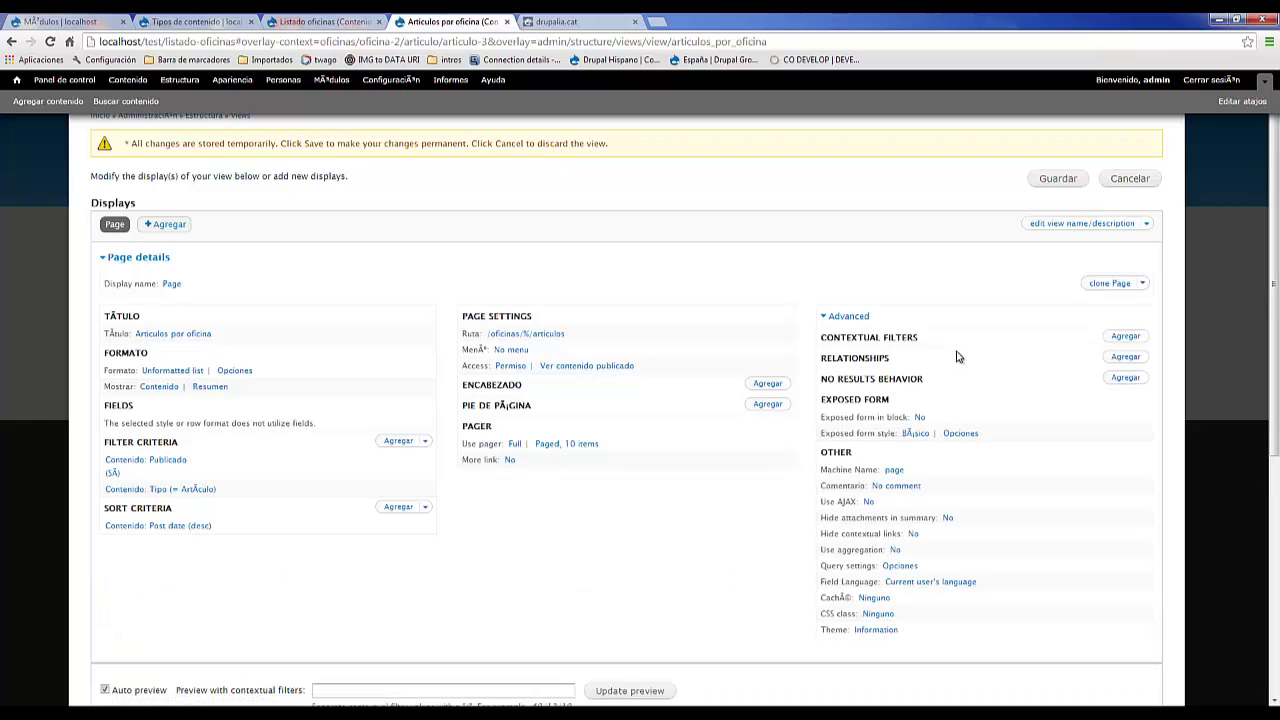
click(1120, 337)
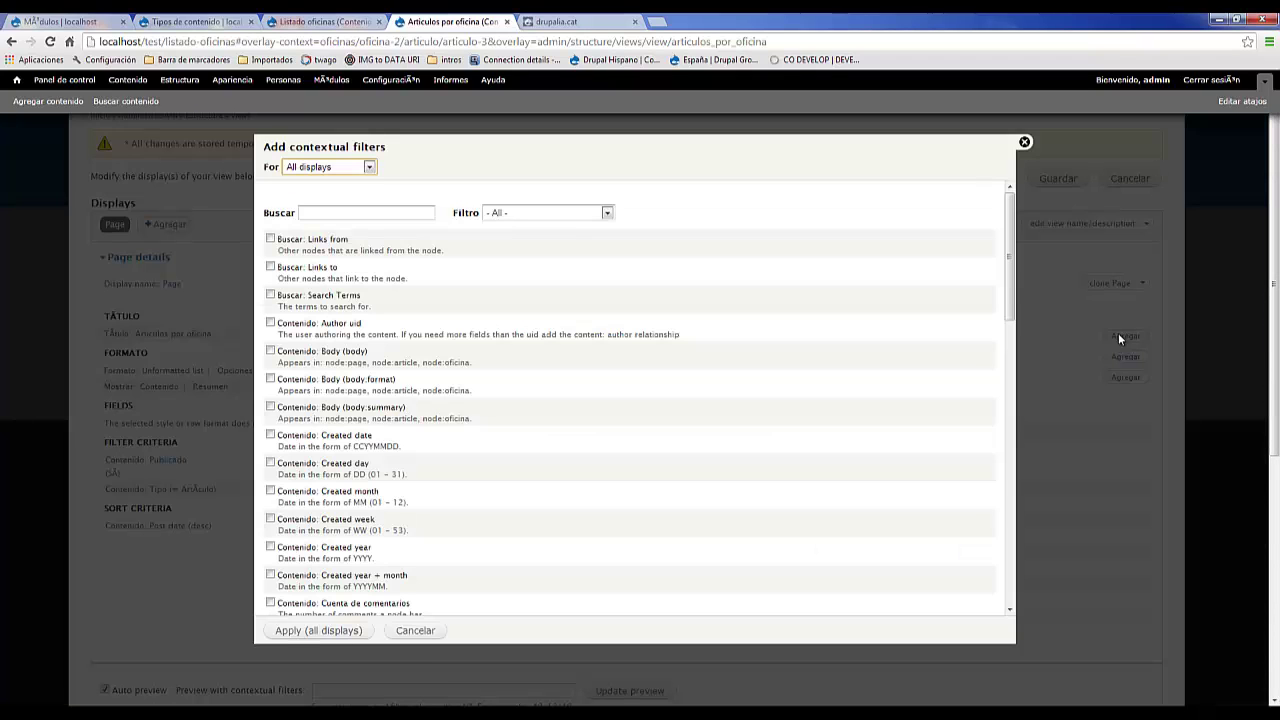
click(349, 213)
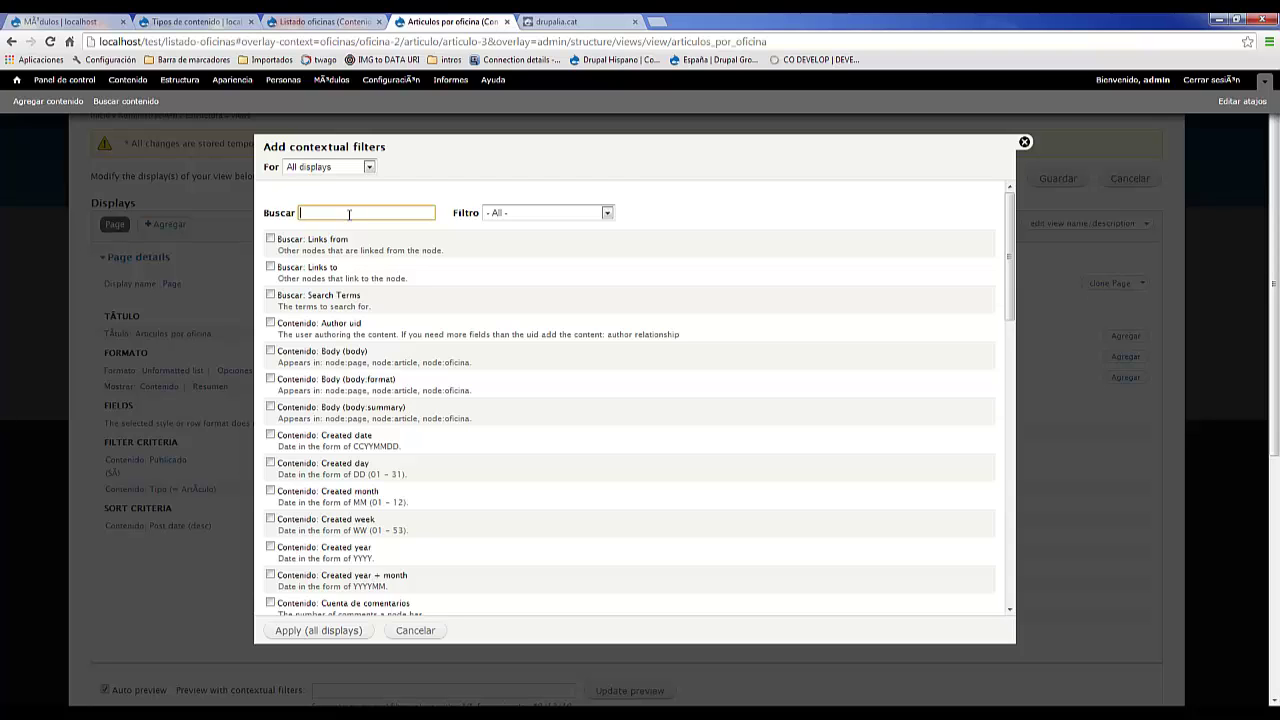
text(id)
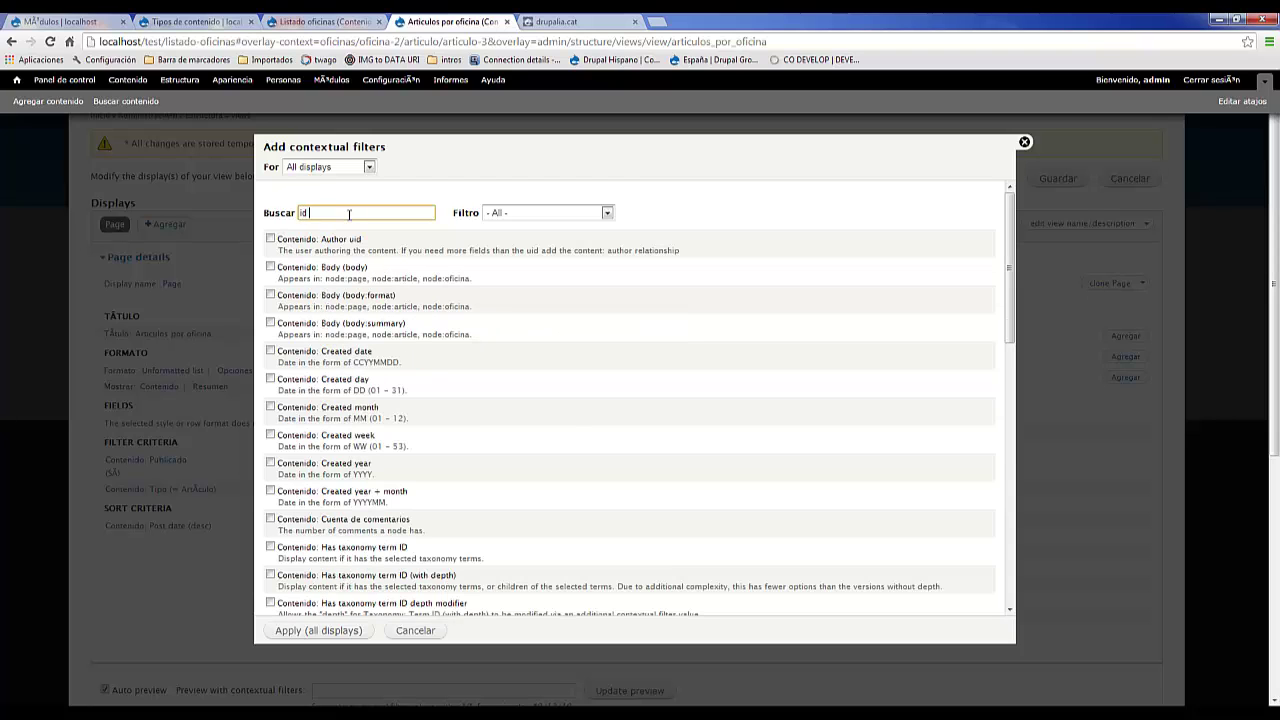
text( nodo)
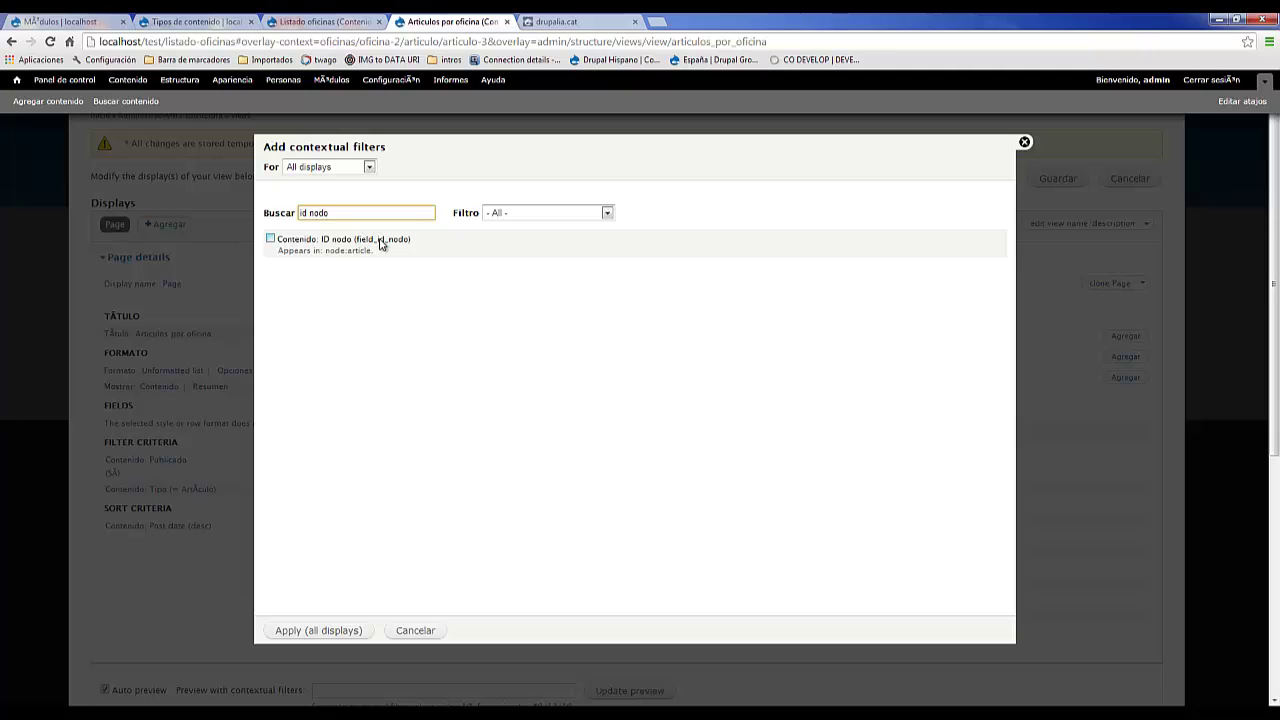
drag(327, 250, 362, 250)
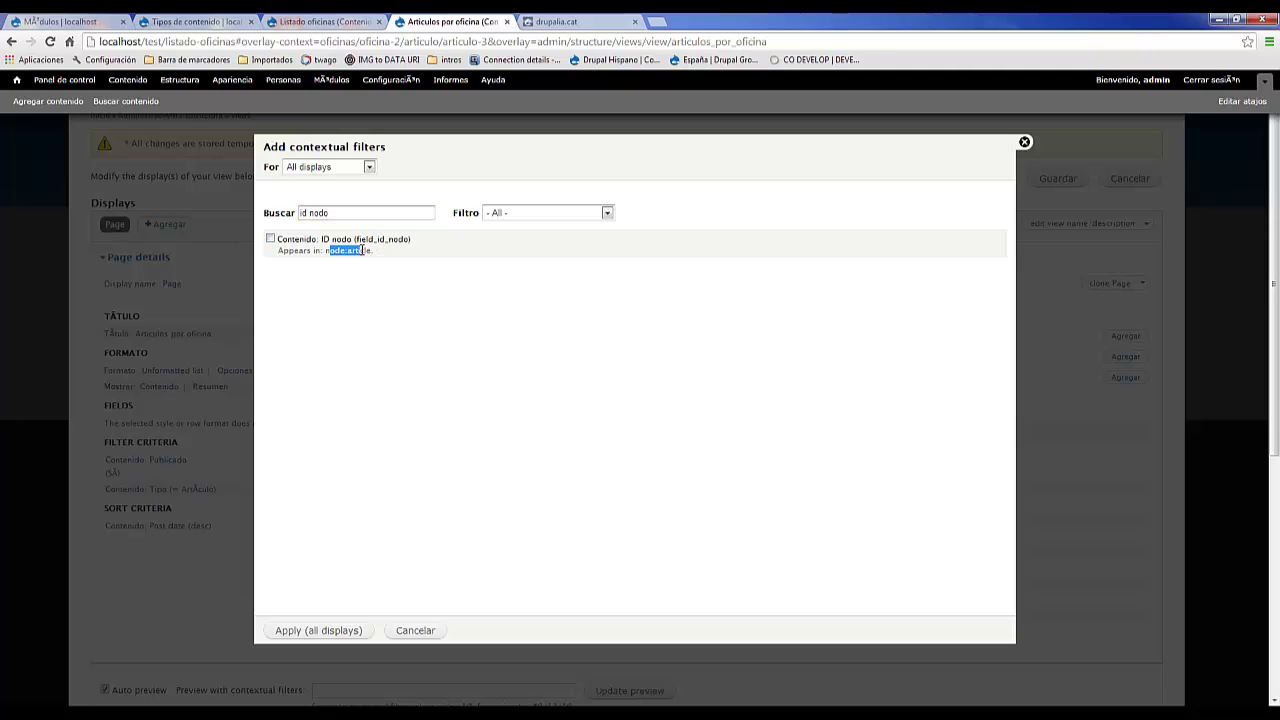
click(270, 239)
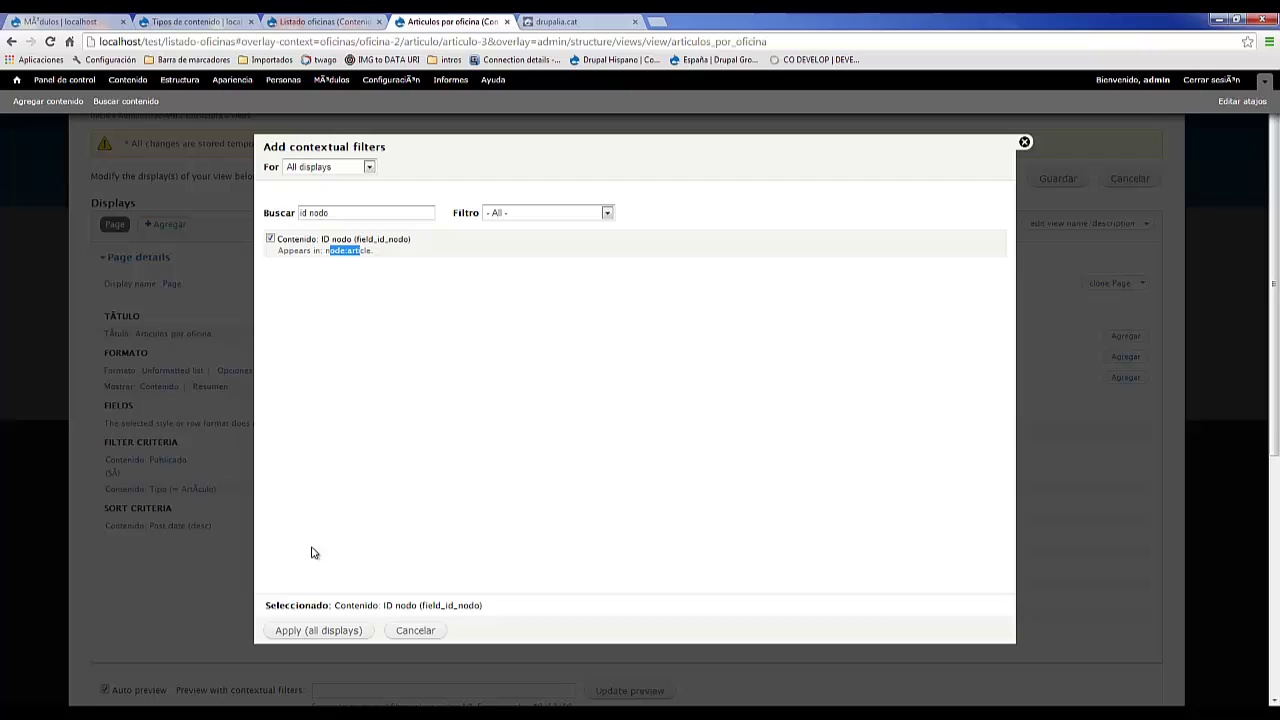
click(298, 628)
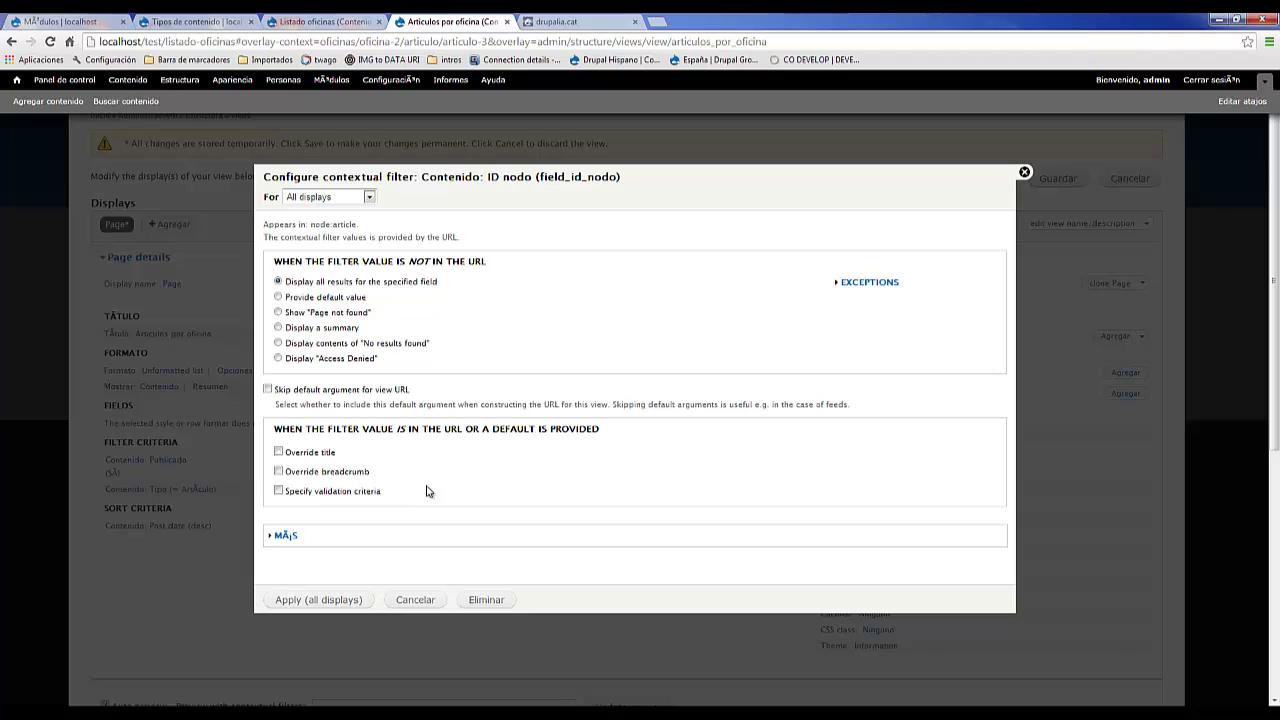
Step: Enable validation criteria for the ID nodo contextual filter and choose PHP Code as the validator
click(279, 492)
scroll(606, 477, down, 1)
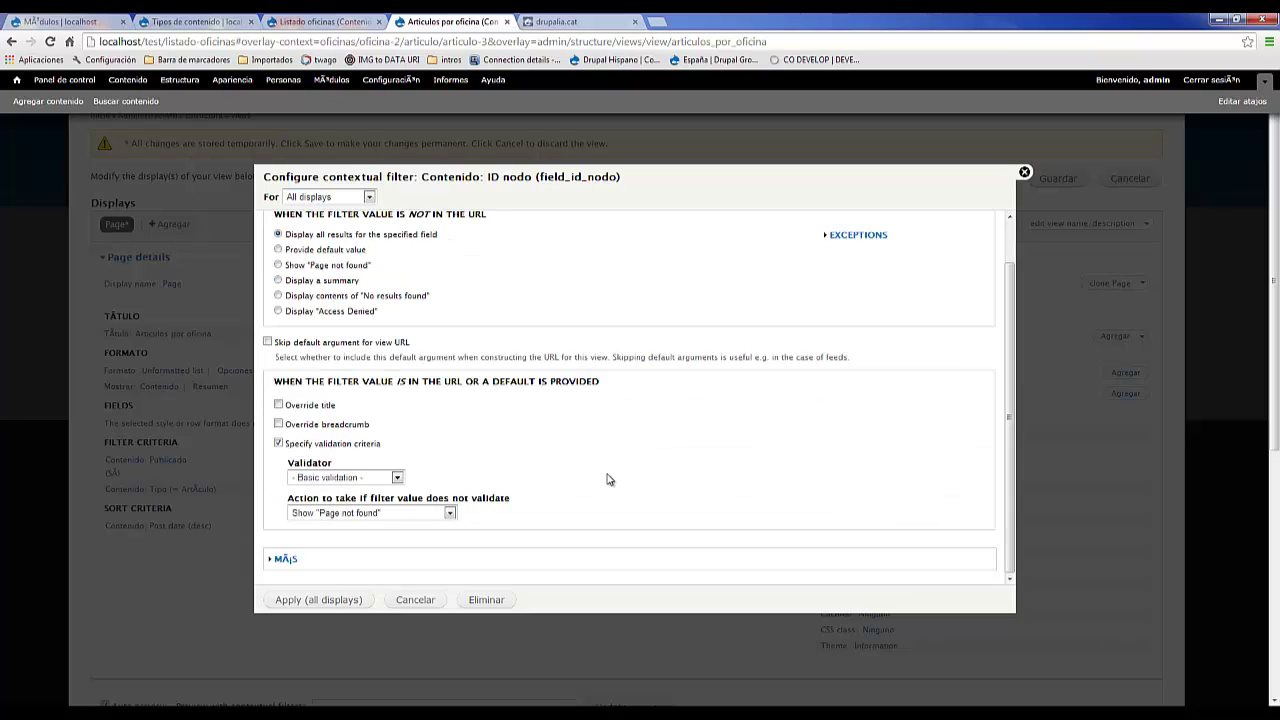
click(363, 479)
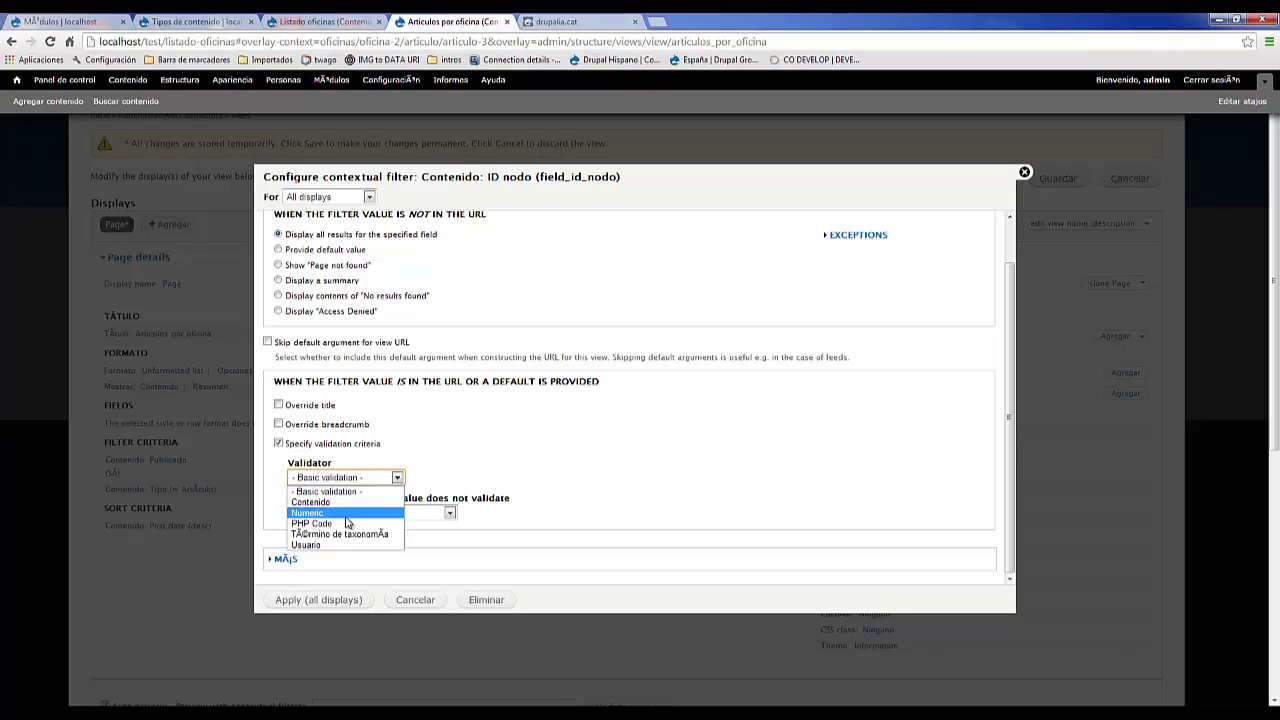
click(346, 522)
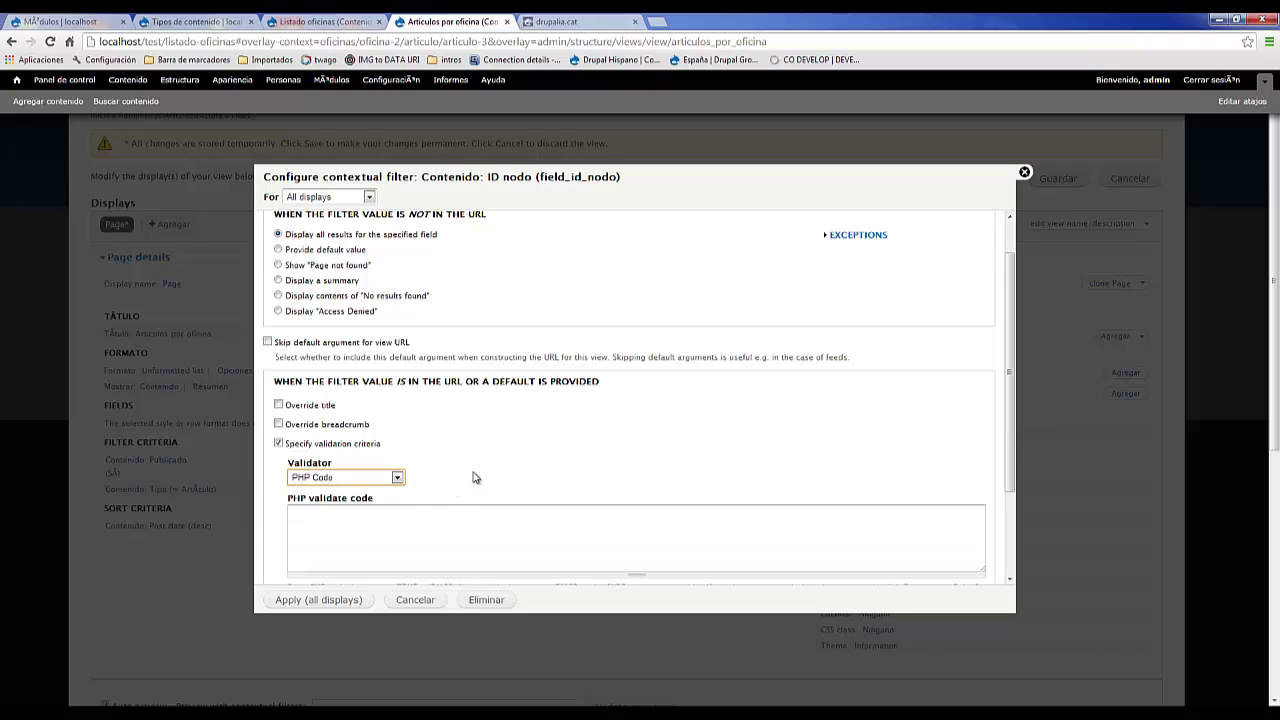
scroll(279, 514, down, 1)
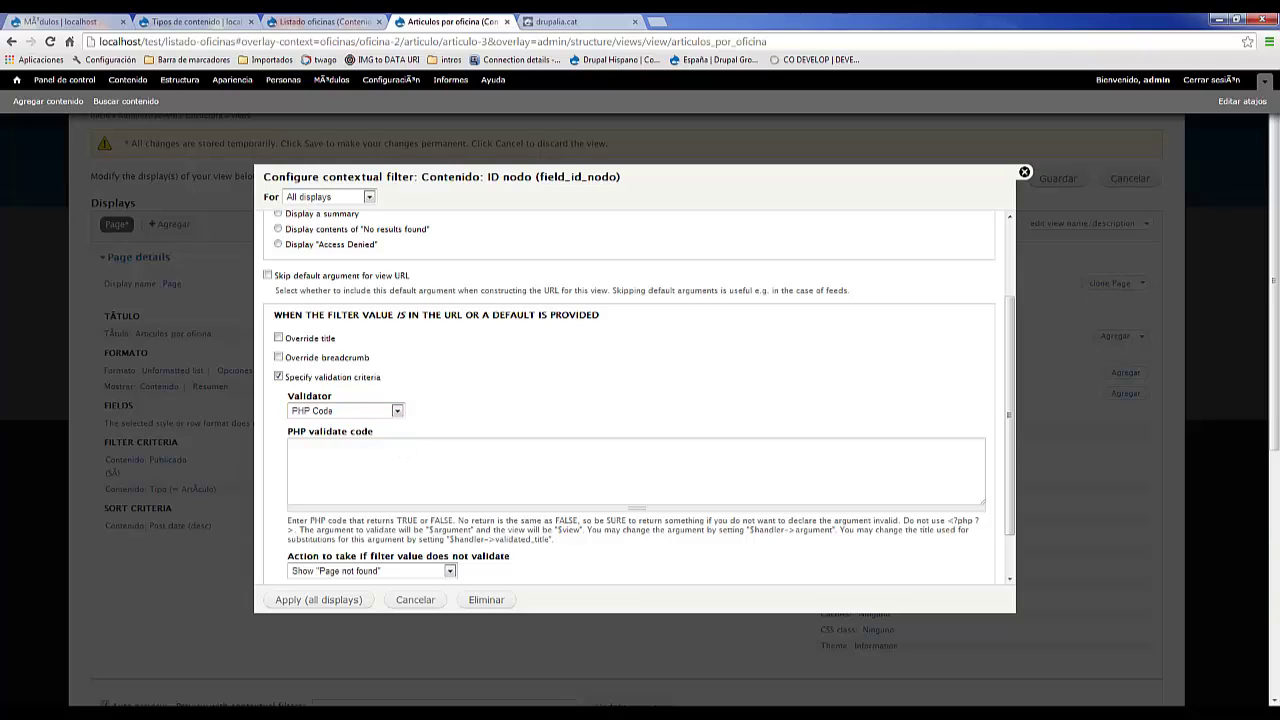
Step: Enter PHP validate code resolving 'oficinas/' . $argument . '/info' through drupal_get_normal_path, setting $handler->argument to $np[1] and returning TRUE, otherwise returning FALSE
text($np = explode('/', drupal_get_normal_path('oficinas/' . $argument . '/info')); if (!empty($np[1])) {   $handler->argument = $np[1];   return TRUE; } else {   return FALSE; })
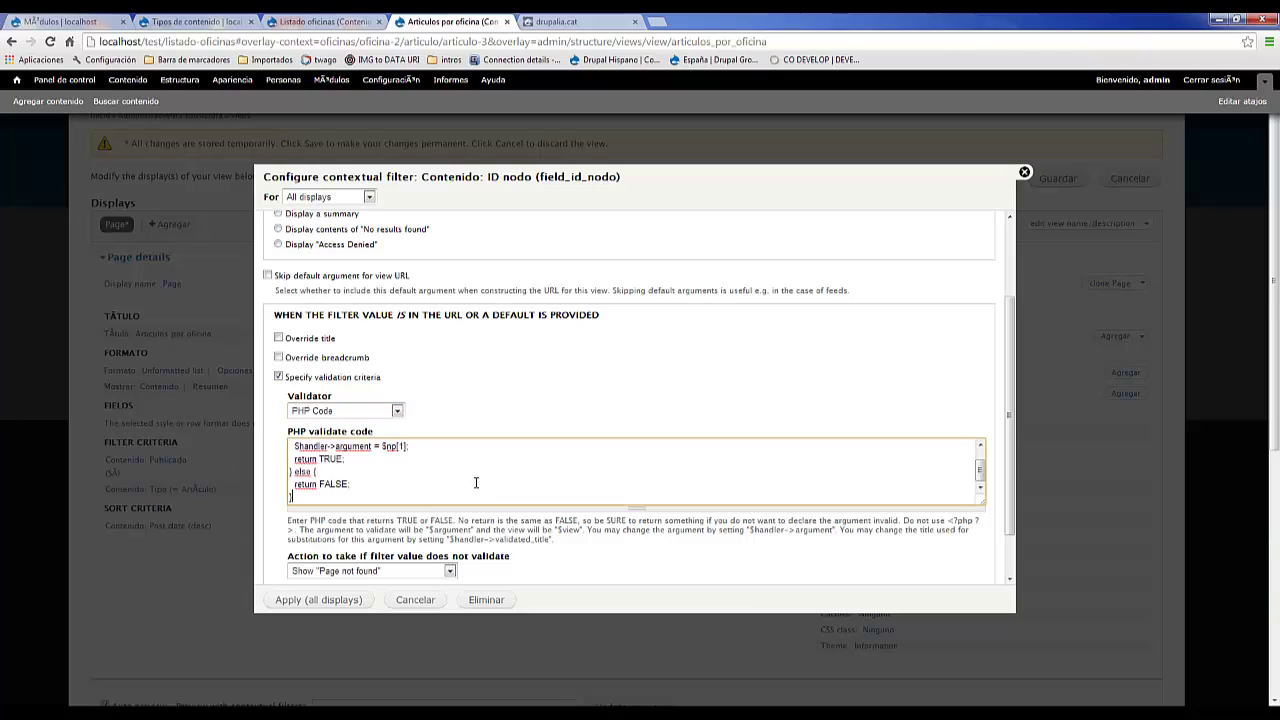
scroll(474, 480, up, 4)
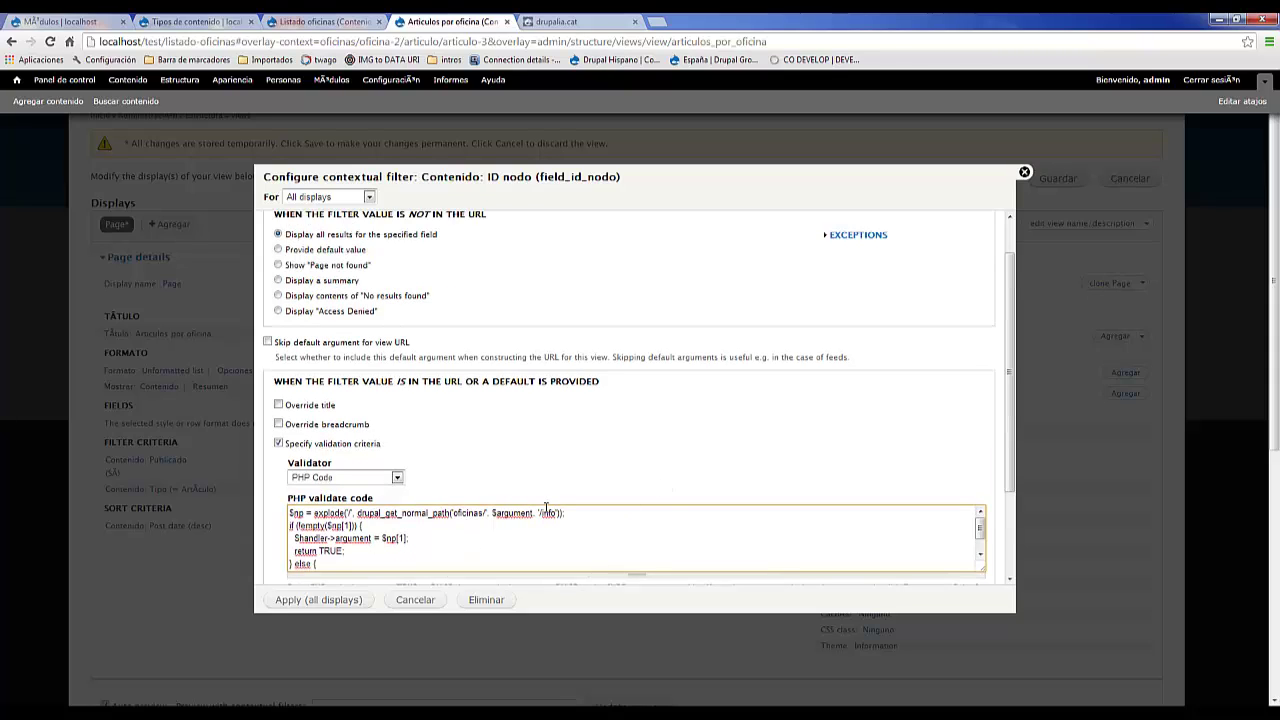
click(576, 513)
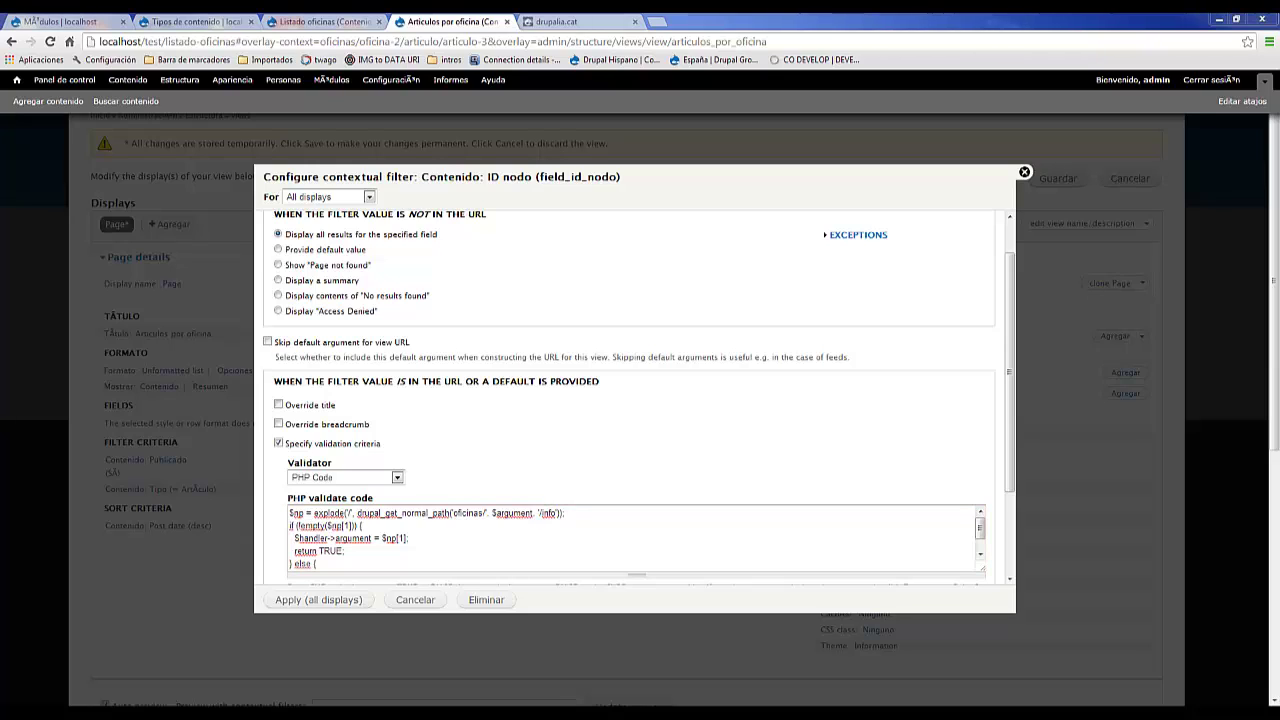
click(1038, 484)
Step: Examine the first line of the validation code: the explode separator, the drupal_get_normal_path call and the path built from $argument
double_click(349, 513)
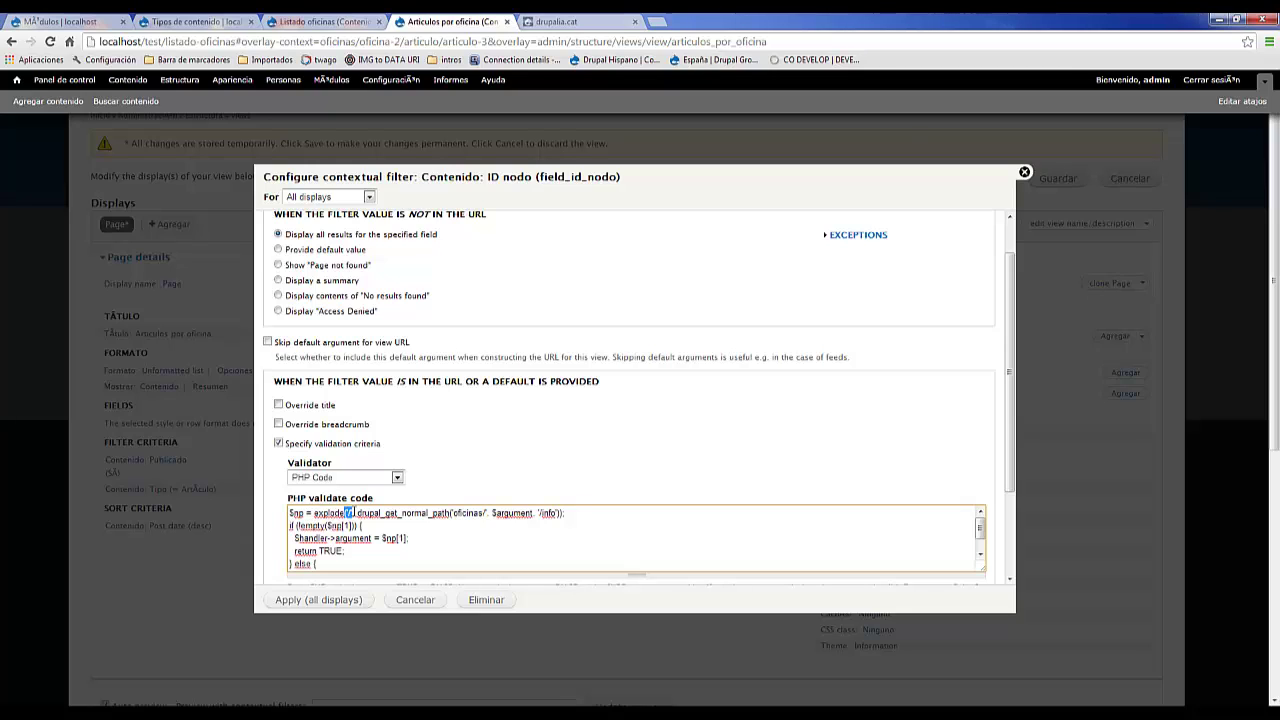
click(350, 513)
drag(357, 513, 598, 513)
click(589, 513)
drag(450, 513, 355, 513)
click(356, 513)
drag(452, 513, 558, 513)
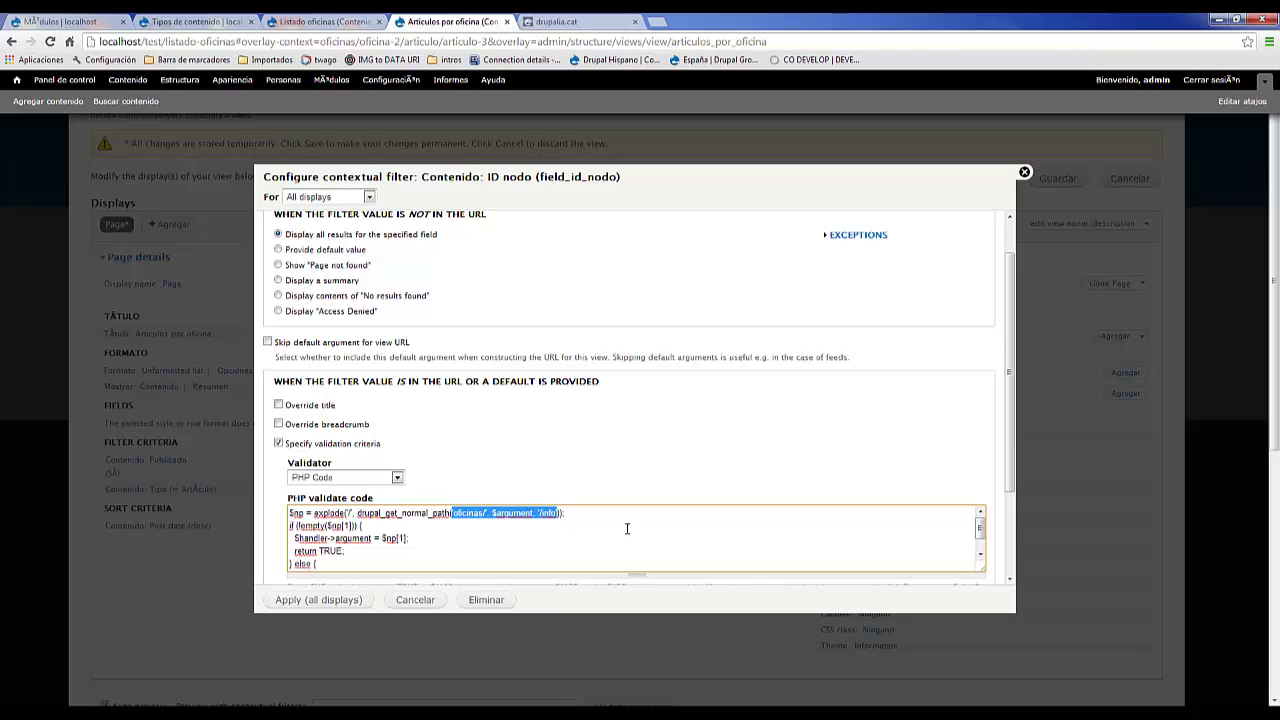
click(627, 528)
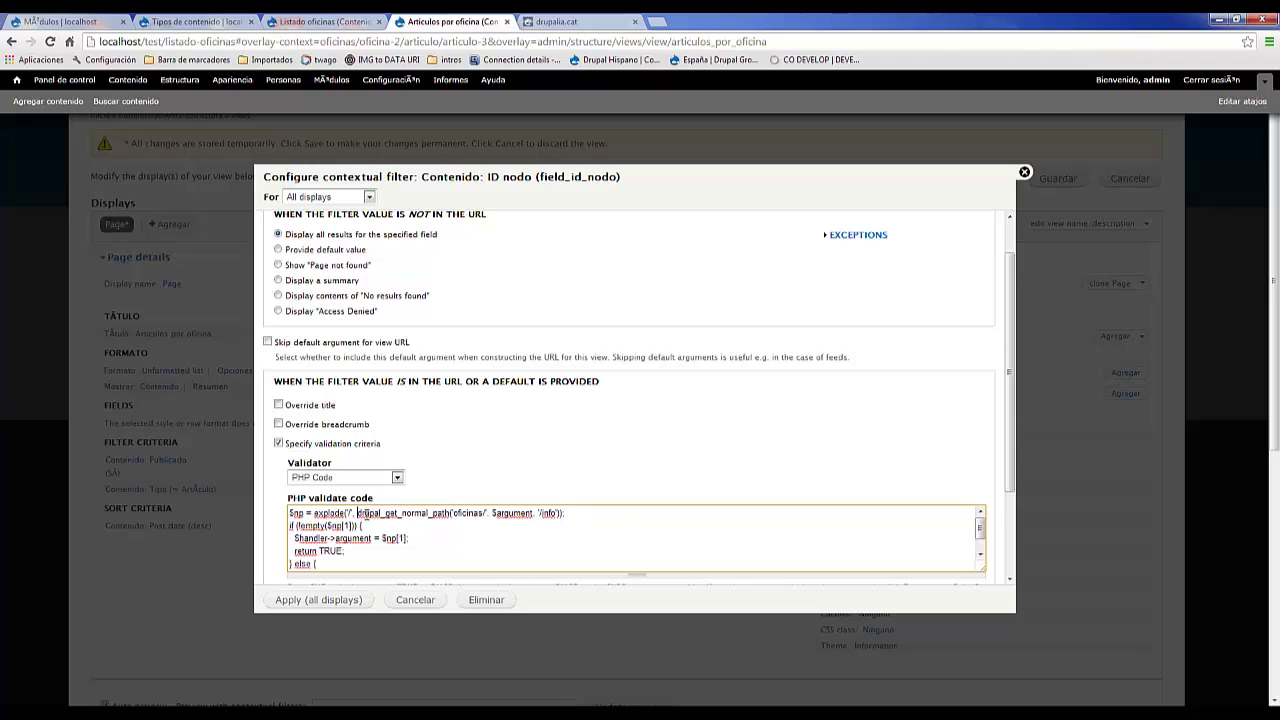
drag(357, 513, 452, 514)
click(456, 514)
click(315, 514)
drag(314, 514, 354, 514)
click(307, 515)
Step: Examine the code's if/else block, covering the $np[1] check, the $handler->argument assignment and the TRUE and FALSE returns
drag(327, 525, 353, 526)
click(323, 526)
drag(293, 538, 373, 538)
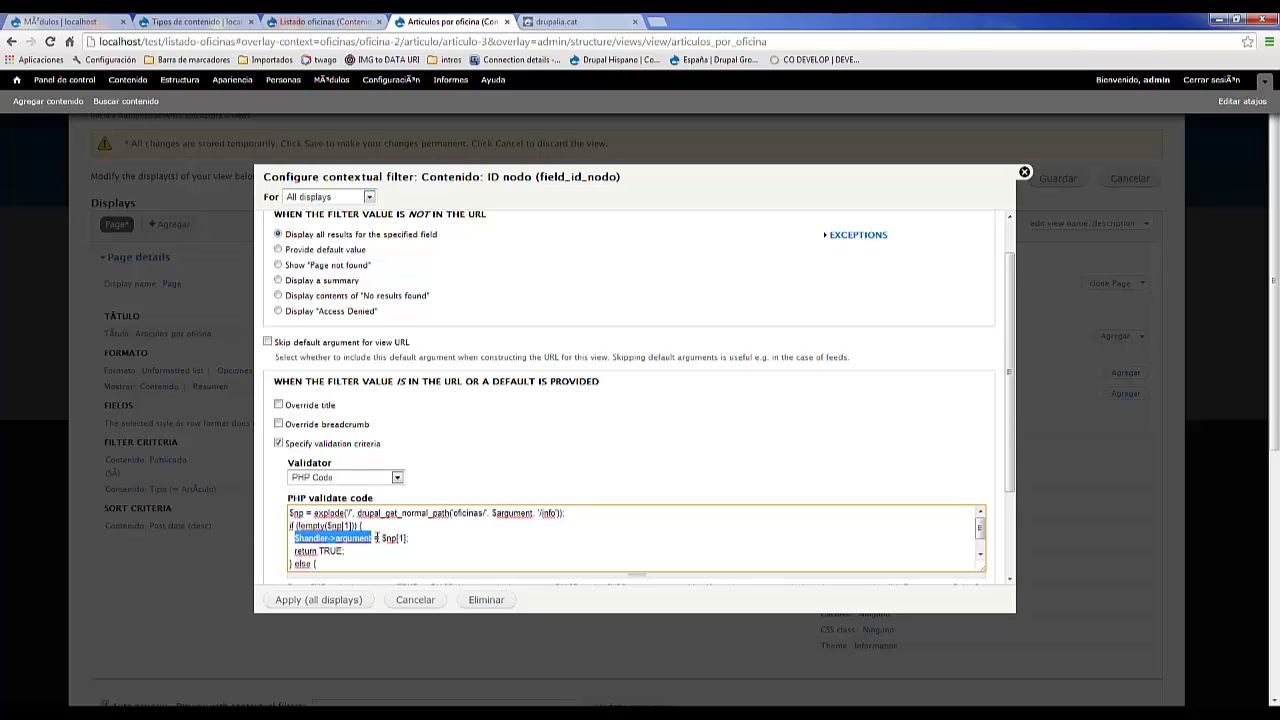
drag(382, 538, 407, 538)
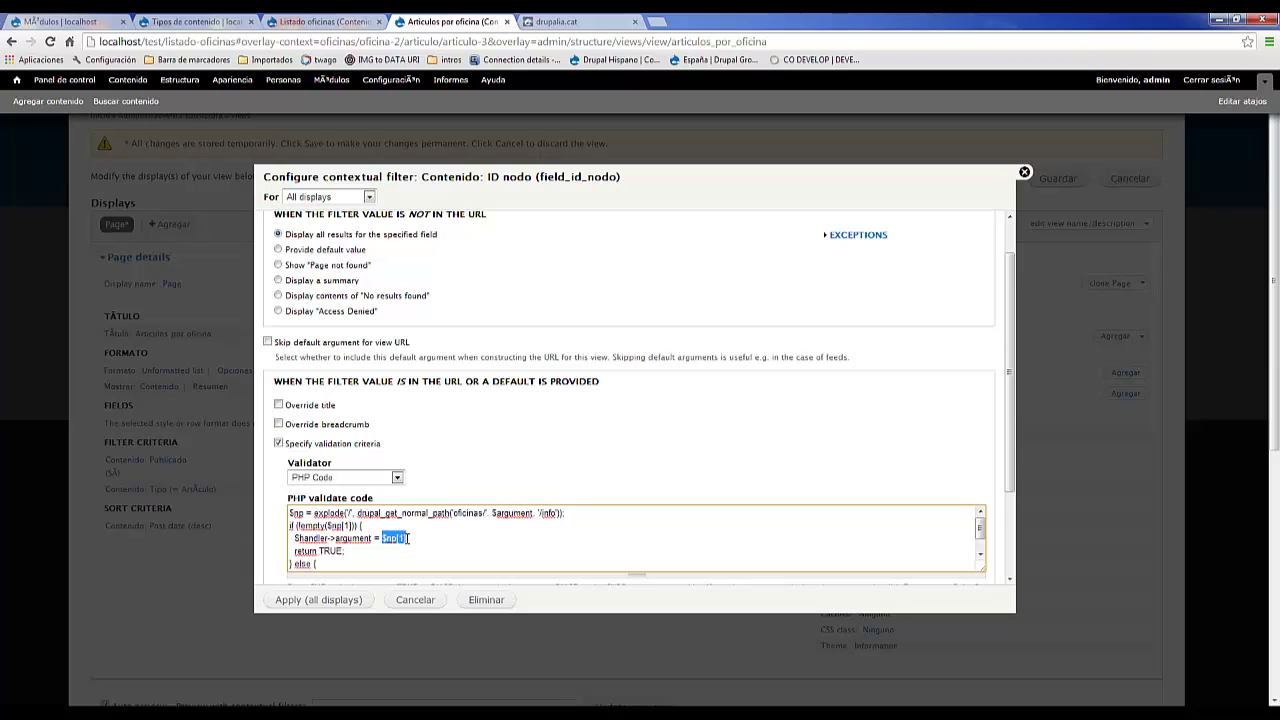
click(297, 550)
drag(297, 550, 343, 550)
click(356, 550)
scroll(358, 548, down, 1)
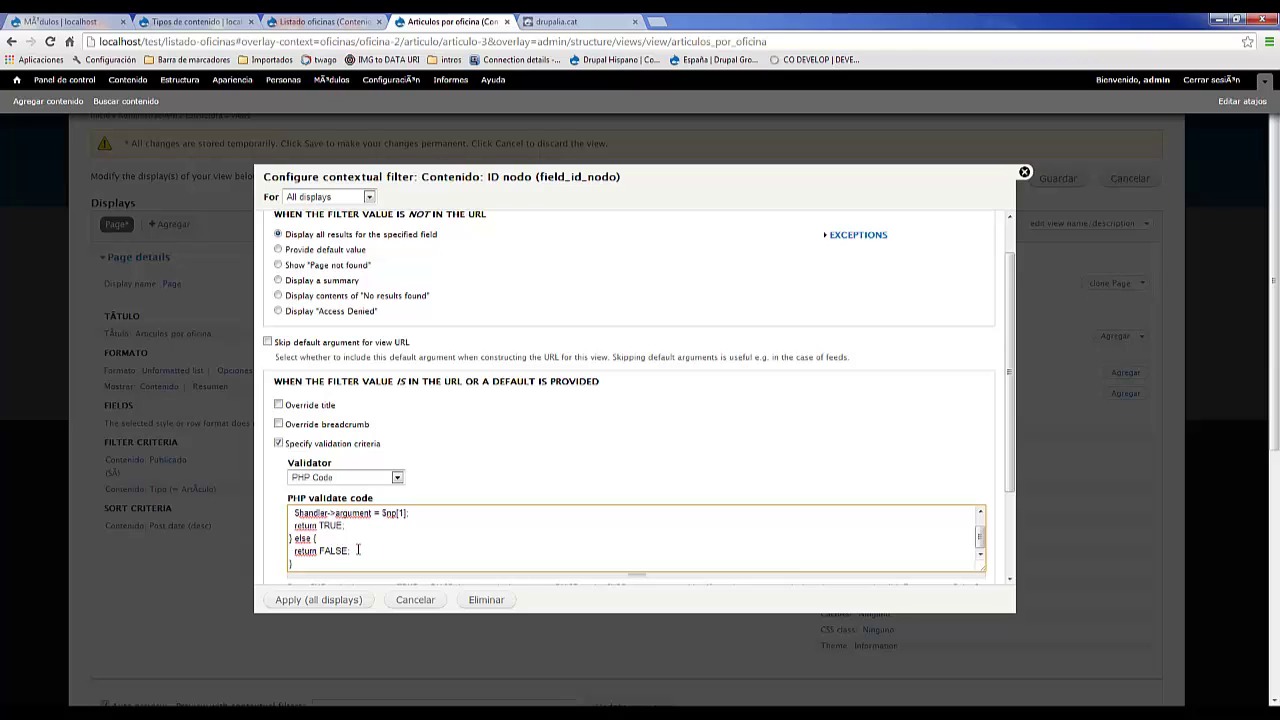
click(358, 549)
scroll(360, 550, up, 1)
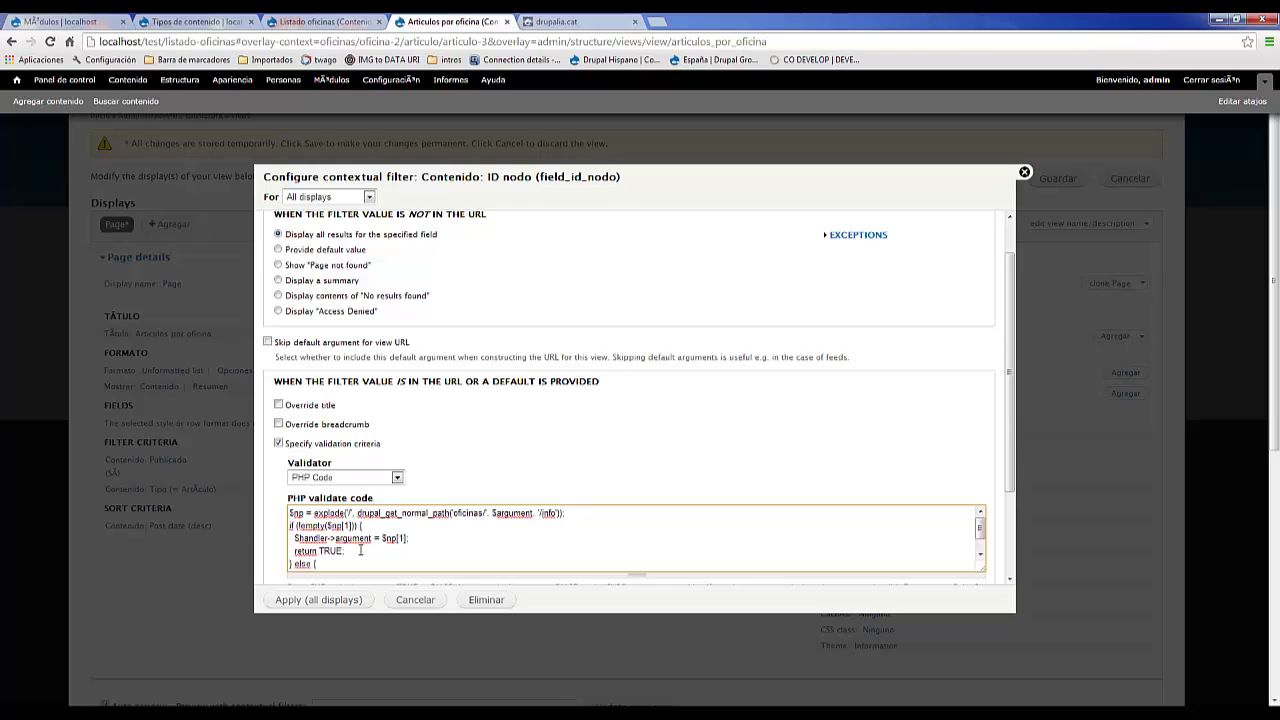
scroll(360, 550, down, 1)
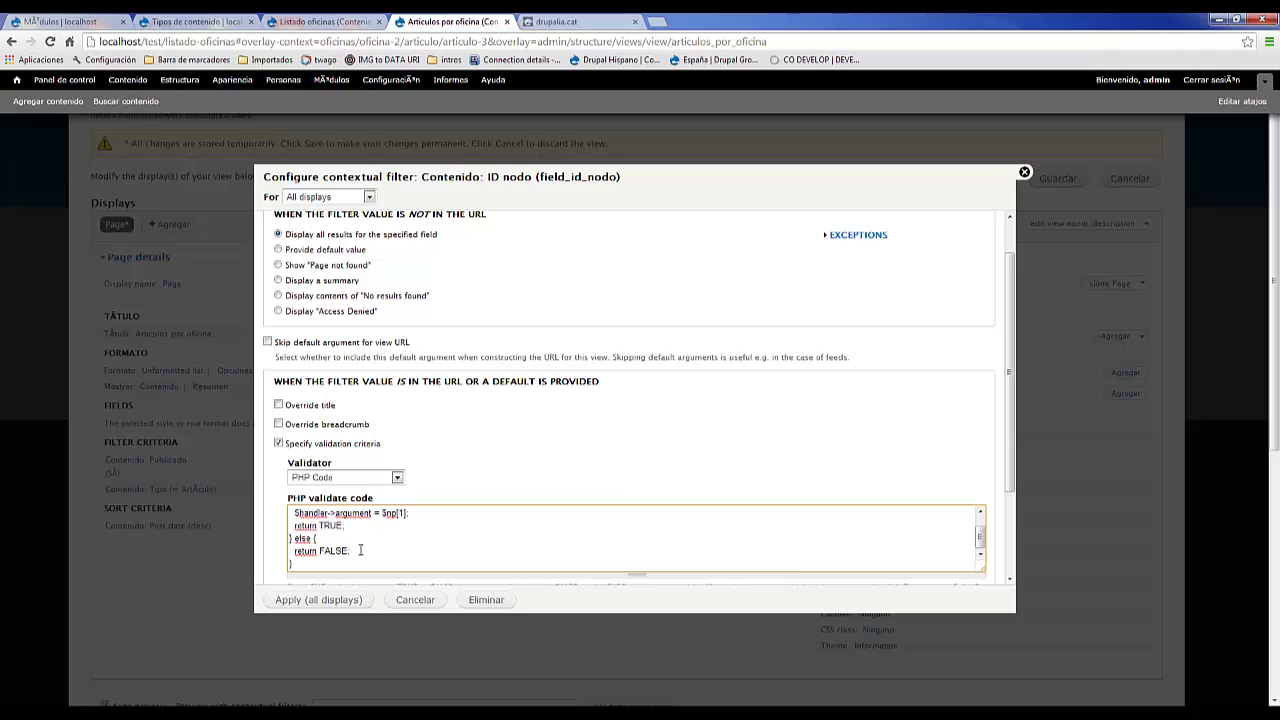
Step: Keep Show "Page not found" as the action for values that do not validate and apply the contextual filter to all displays
scroll(270, 535, down, 2)
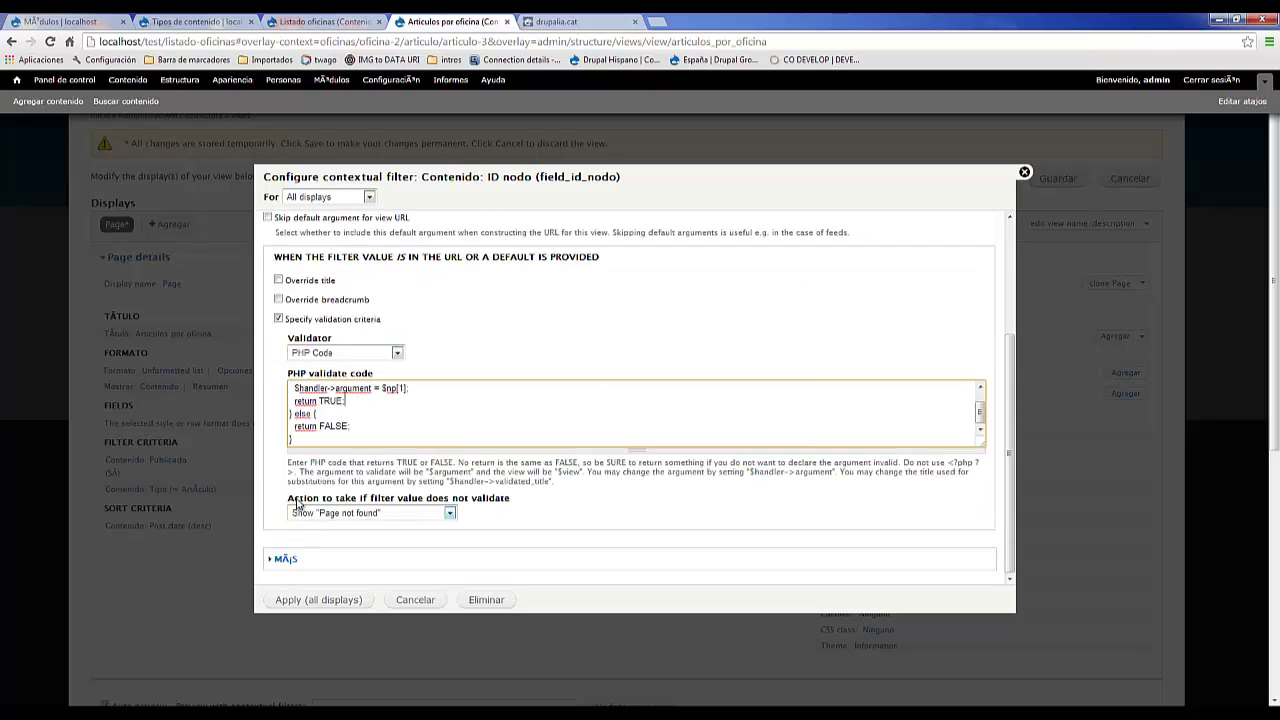
click(424, 515)
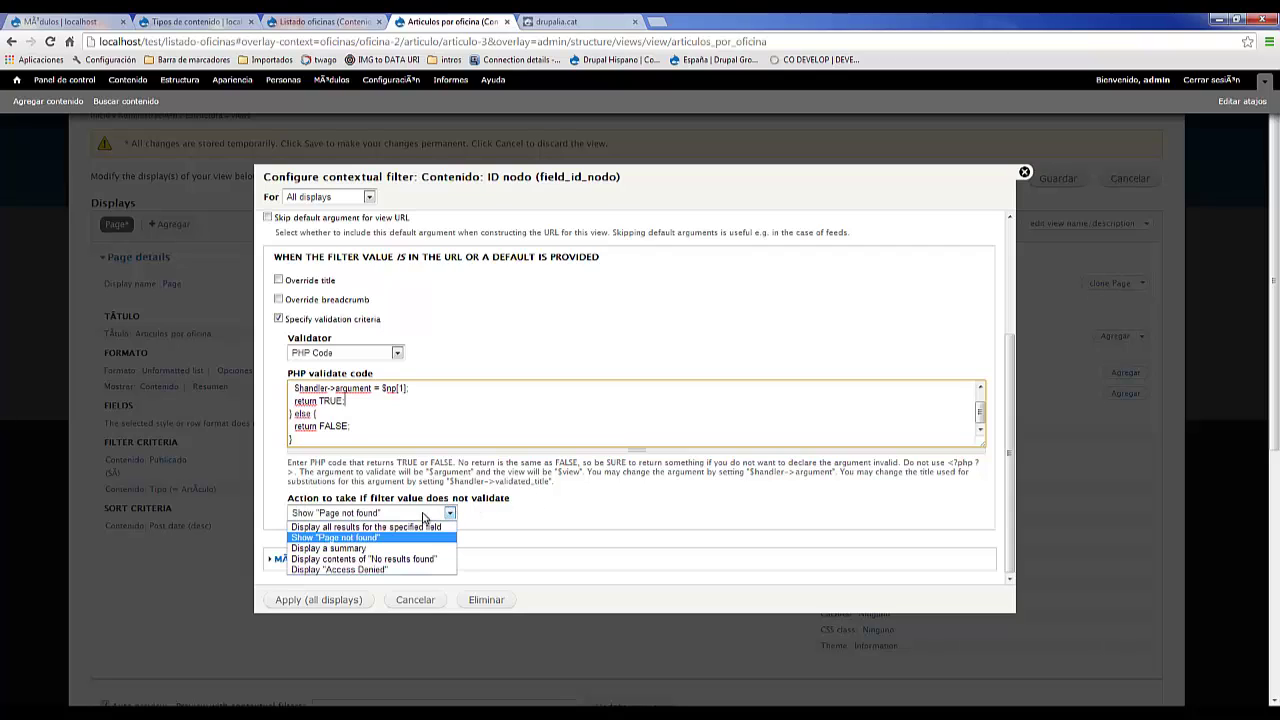
click(604, 546)
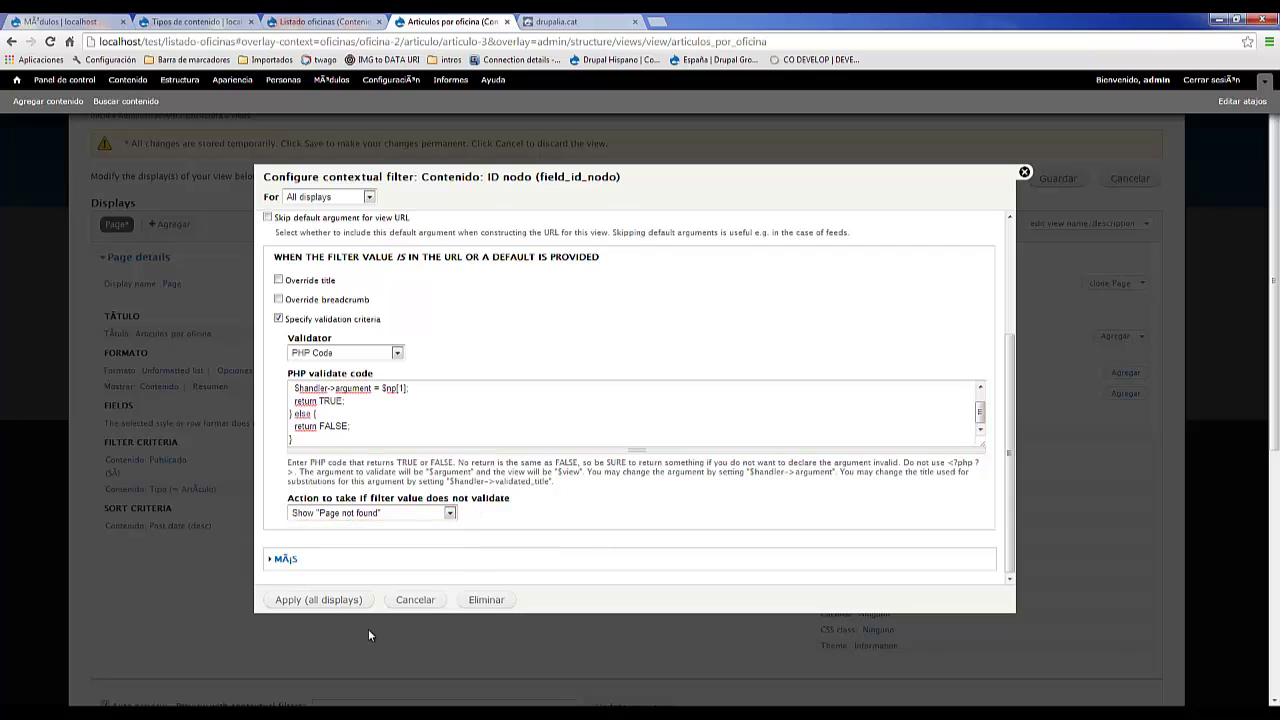
click(319, 600)
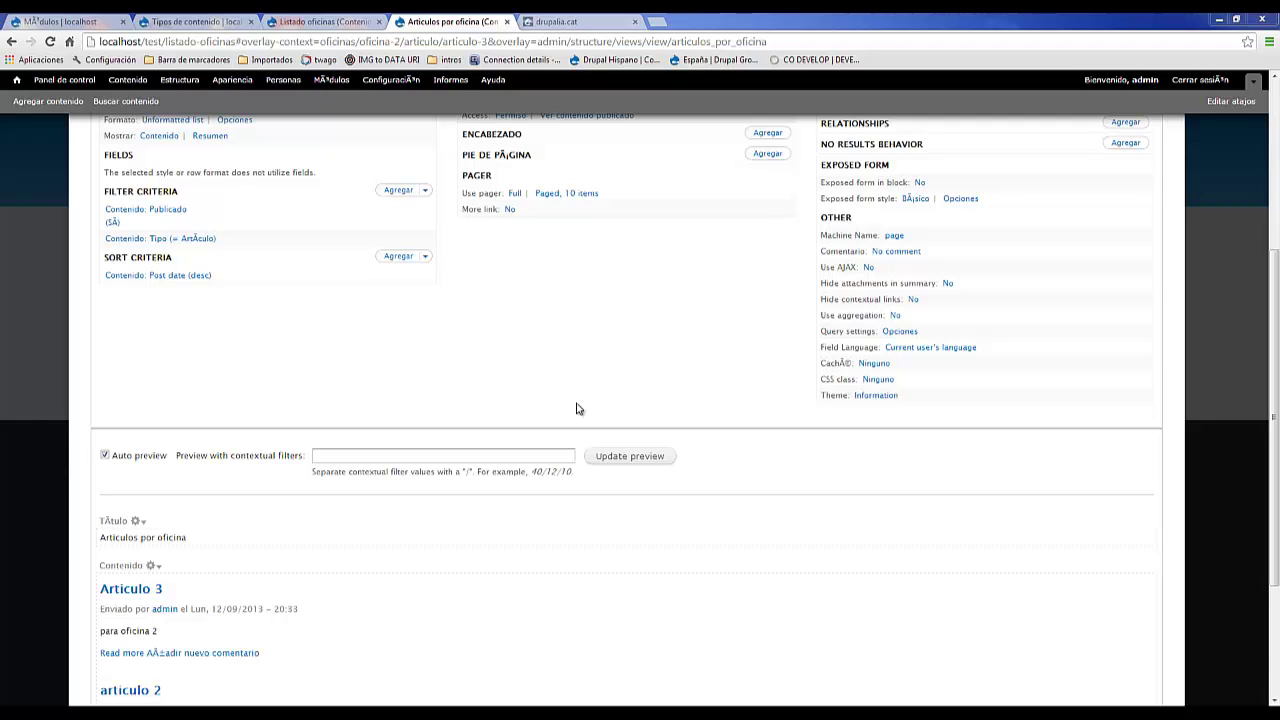
Step: Set the ID nodo contextual filter to show "Page not found" when its value is not in the URL, applied to all displays
scroll(480, 406, down, 2)
scroll(388, 510, down, 1)
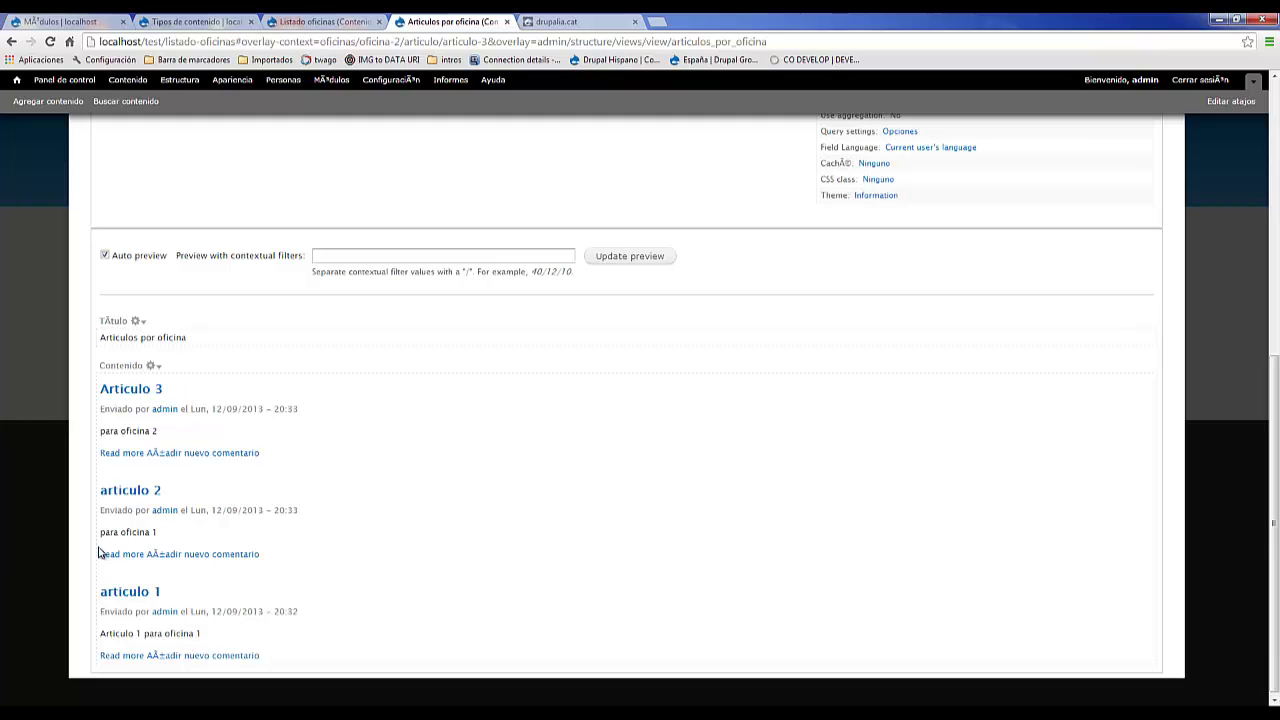
scroll(574, 520, up, 5)
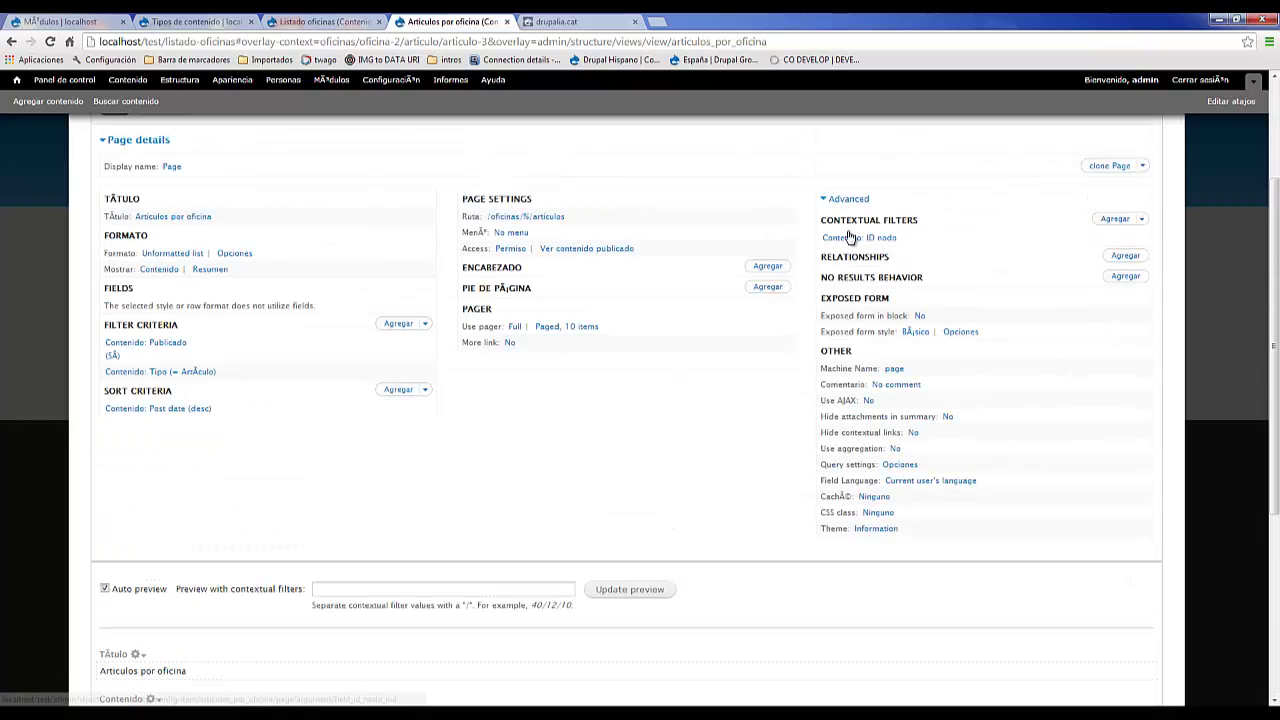
click(848, 237)
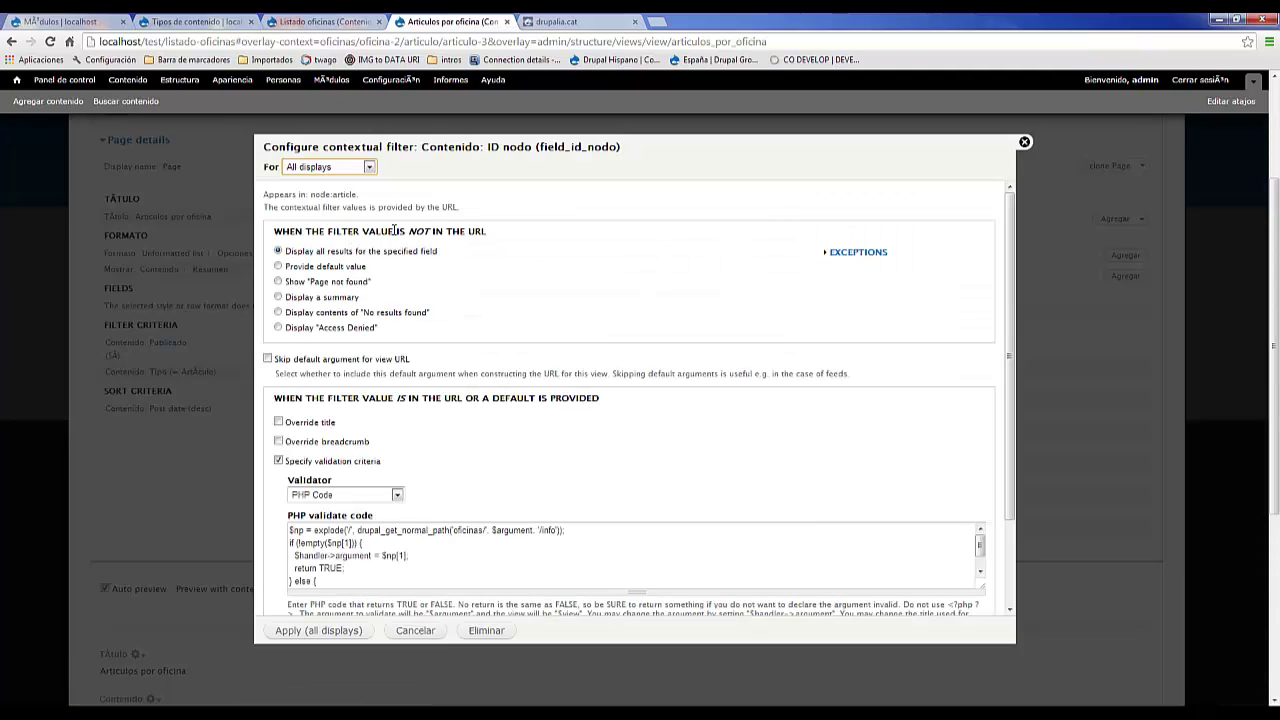
click(278, 283)
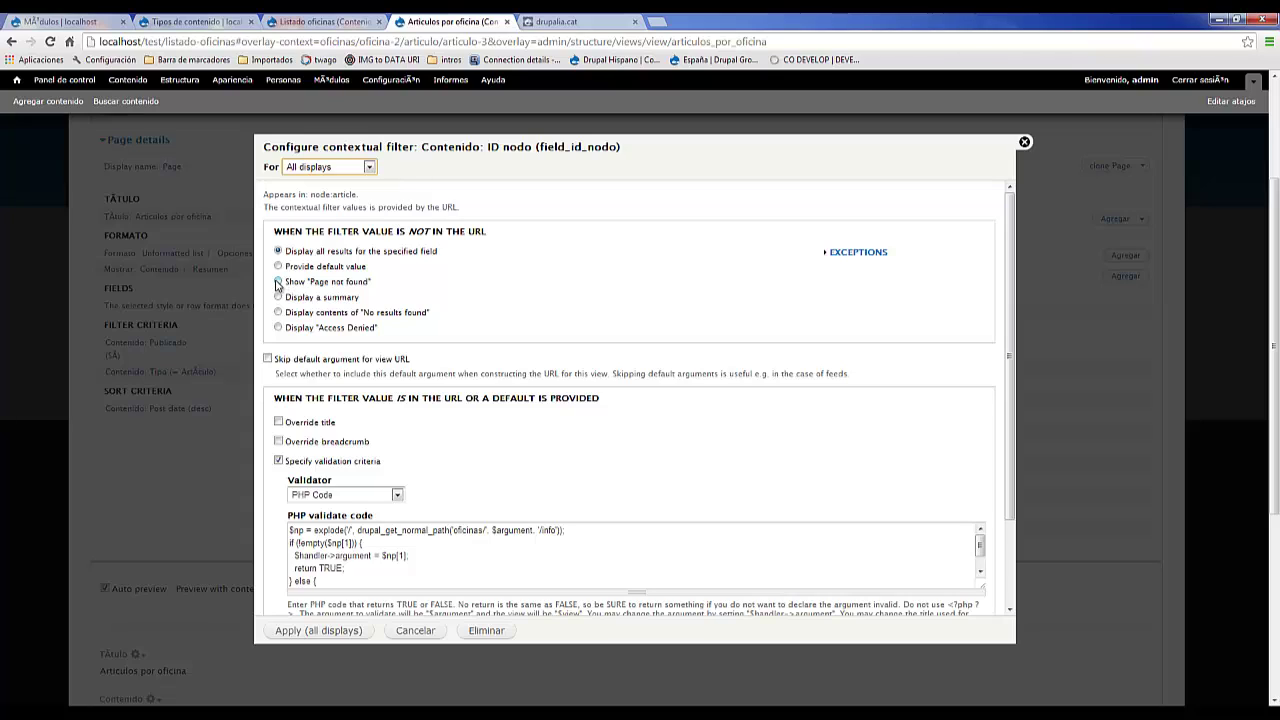
click(316, 632)
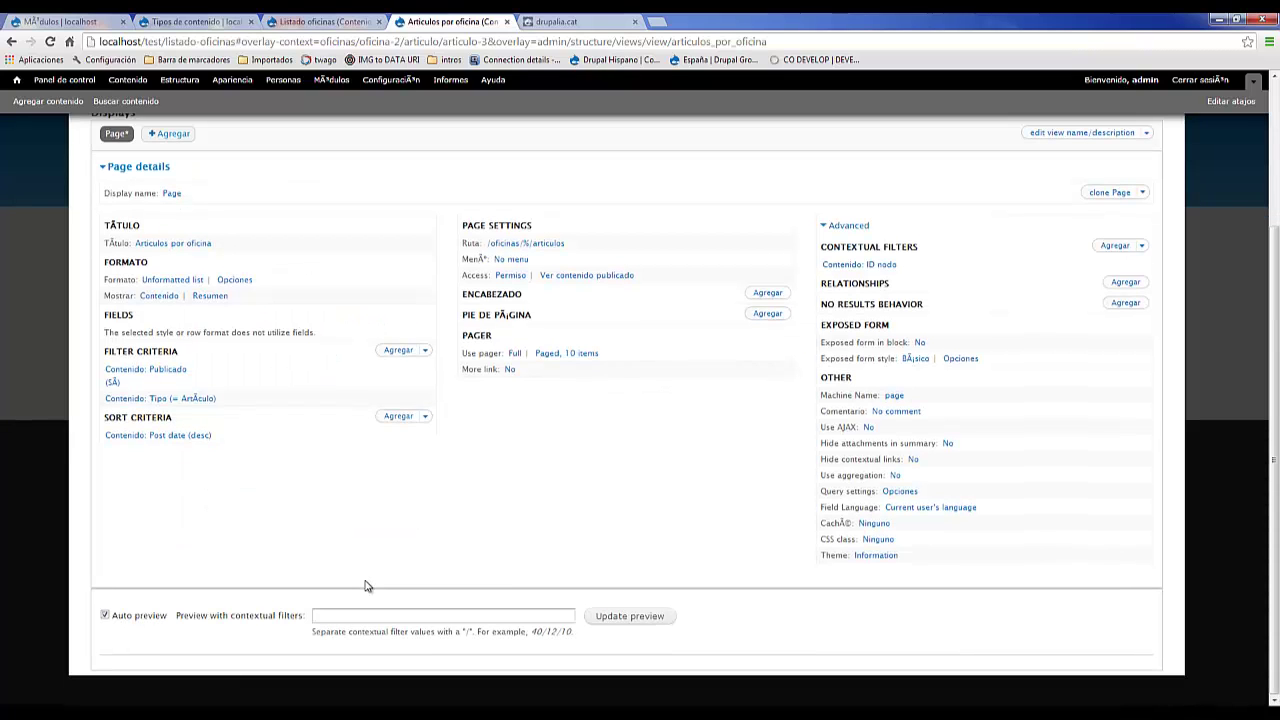
Step: Save the Articulos por oficina view
scroll(1040, 222, up, 2)
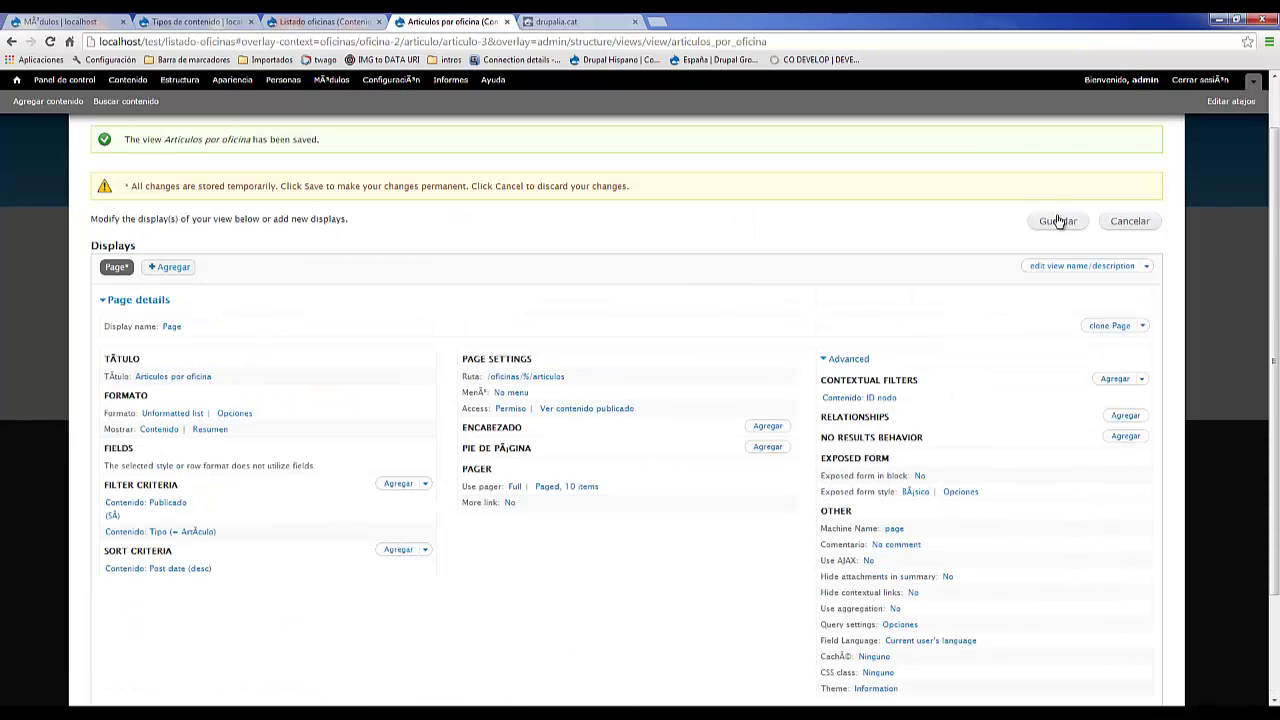
click(1058, 221)
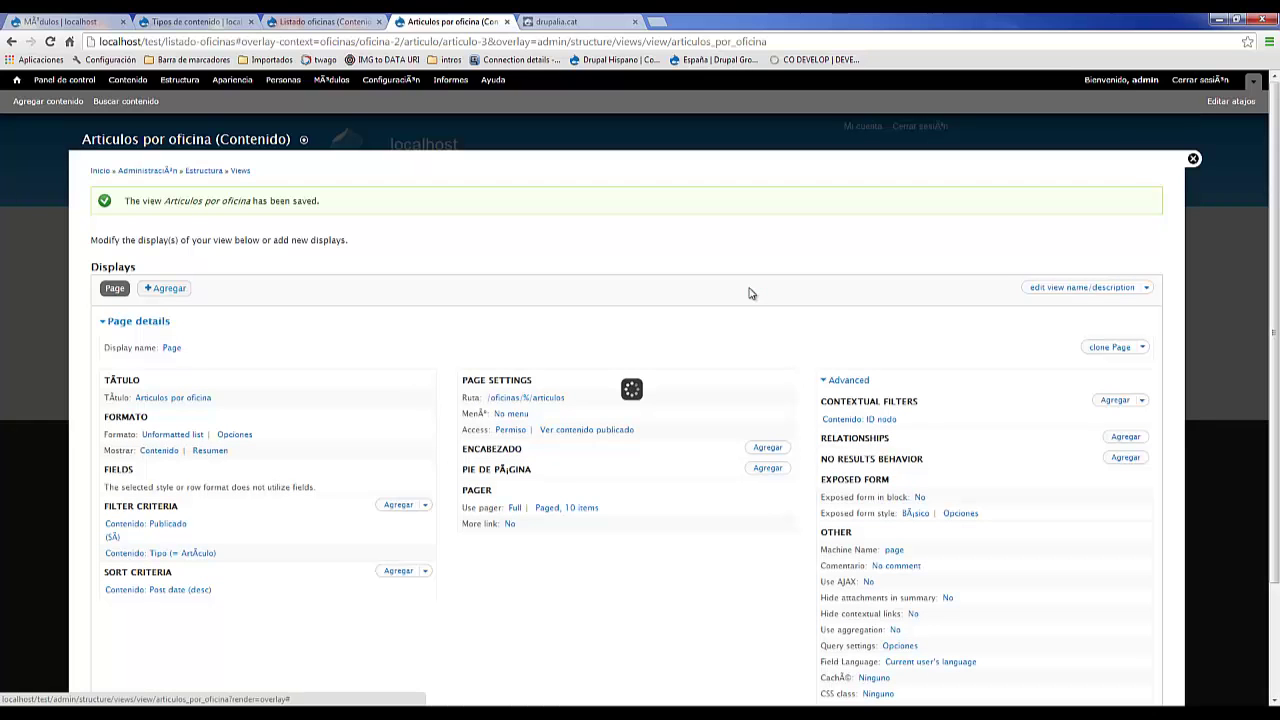
scroll(449, 310, down, 2)
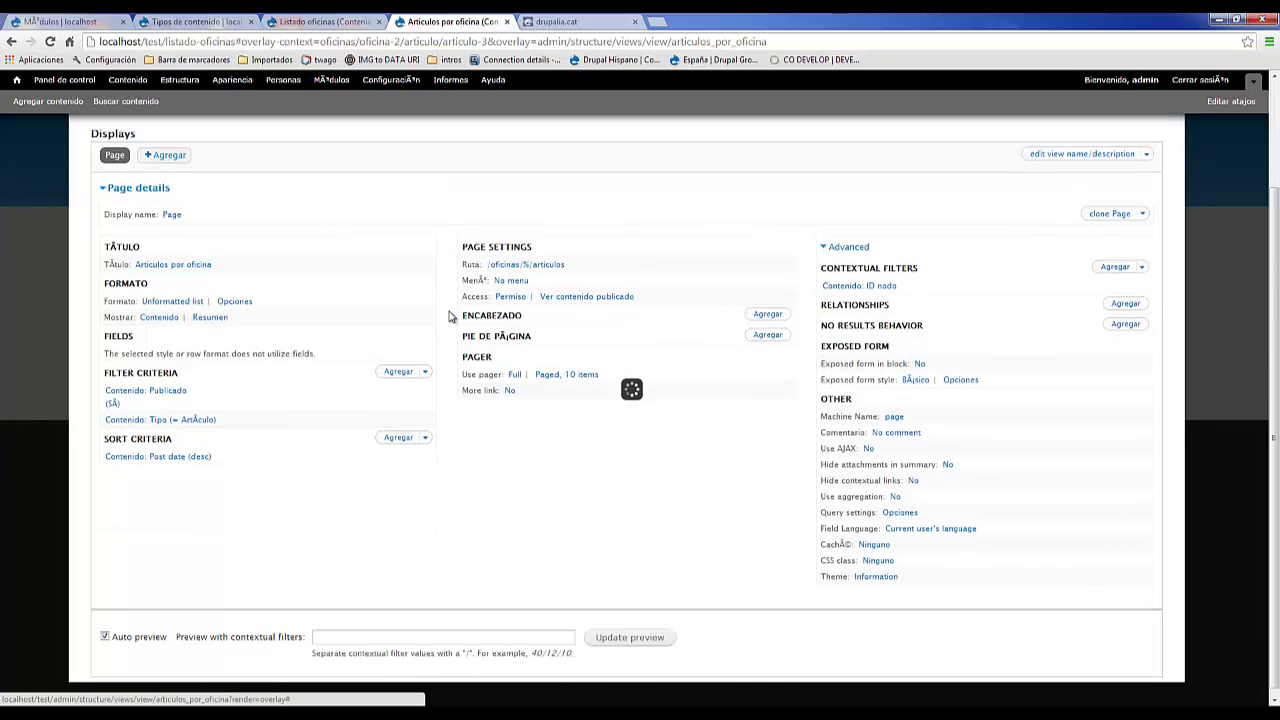
Step: Open the Listado oficinas page from its view and check the articles listed for oficina 1
click(318, 21)
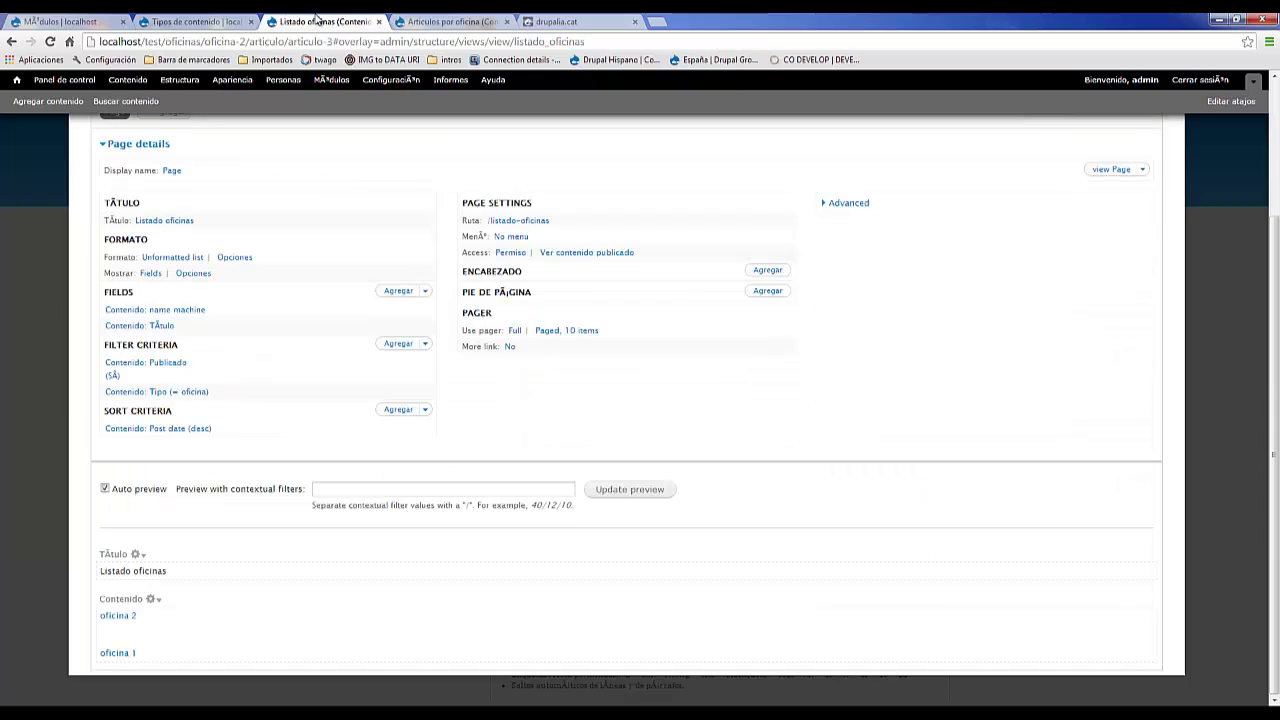
click(1100, 169)
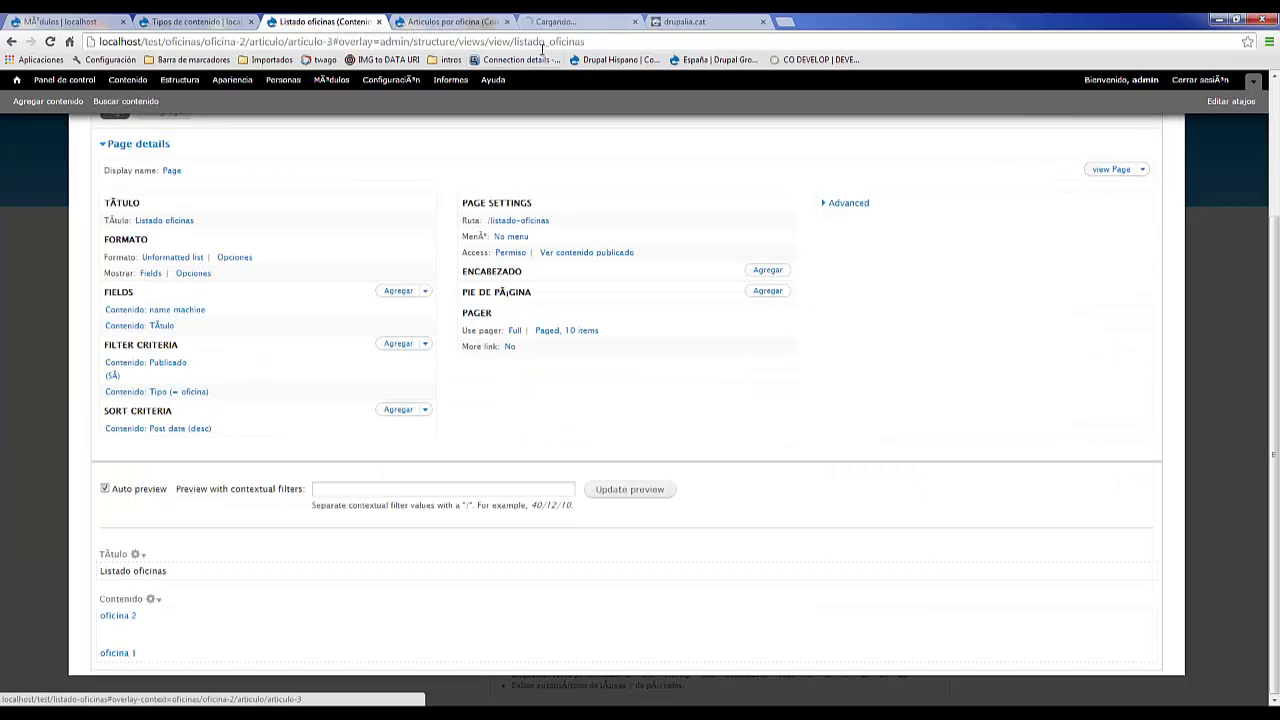
click(601, 22)
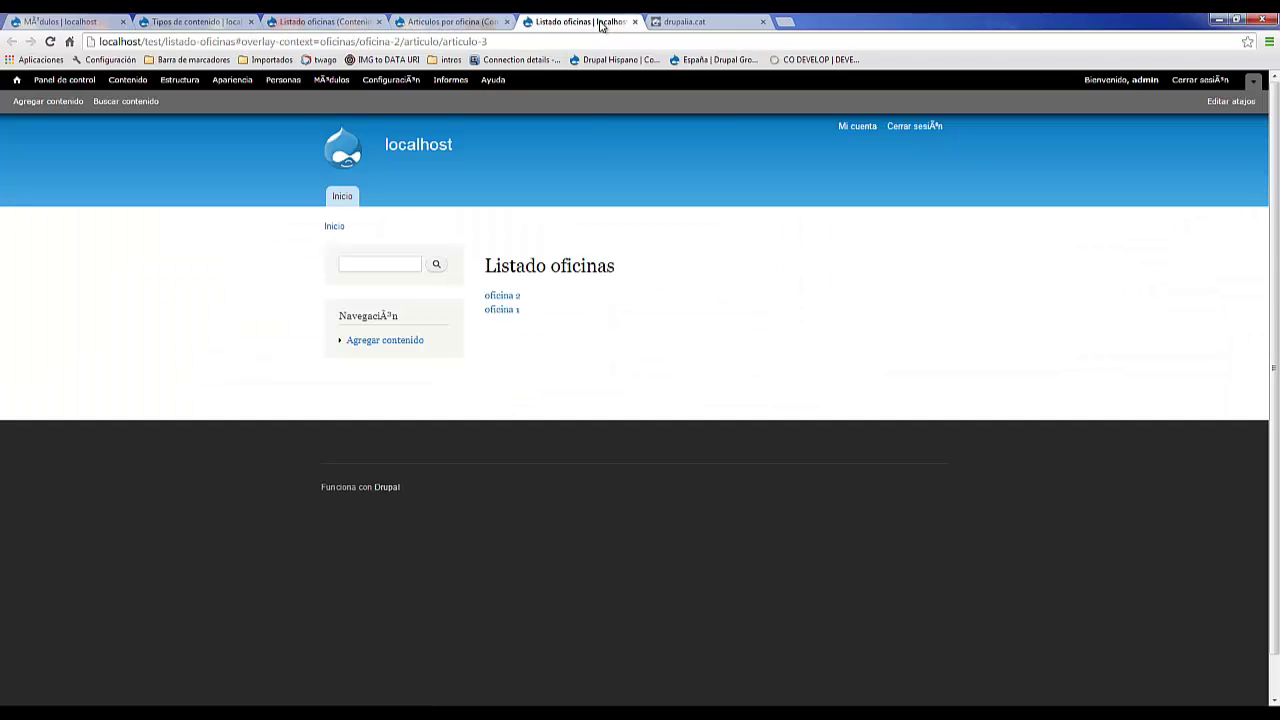
click(494, 314)
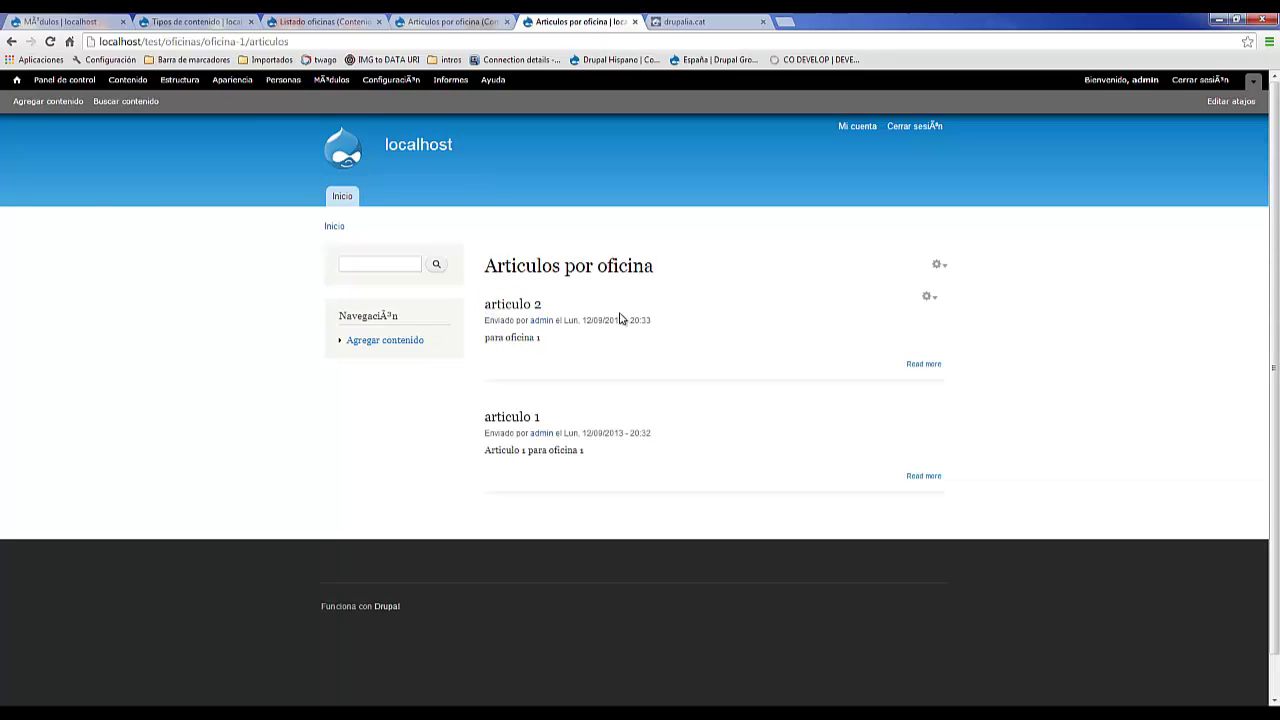
drag(524, 368, 600, 454)
click(614, 460)
Step: Return to the office list and check the articles listed for oficina 2
click(12, 42)
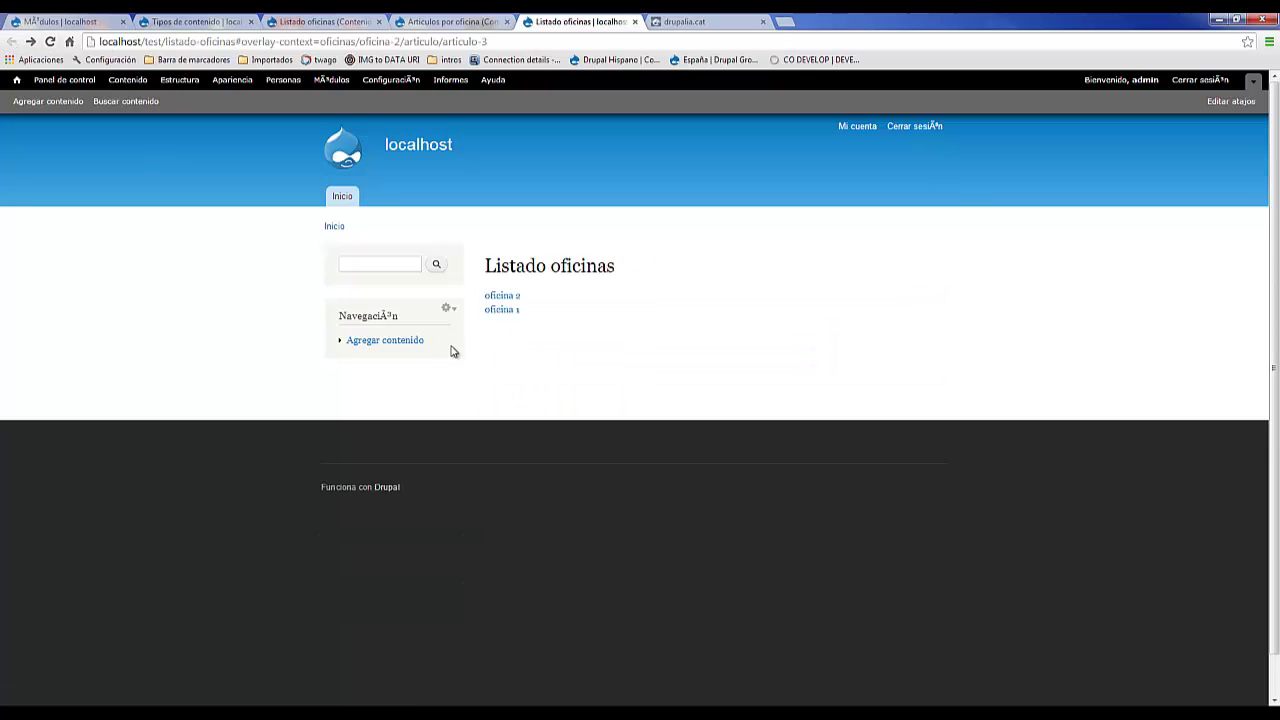
click(497, 299)
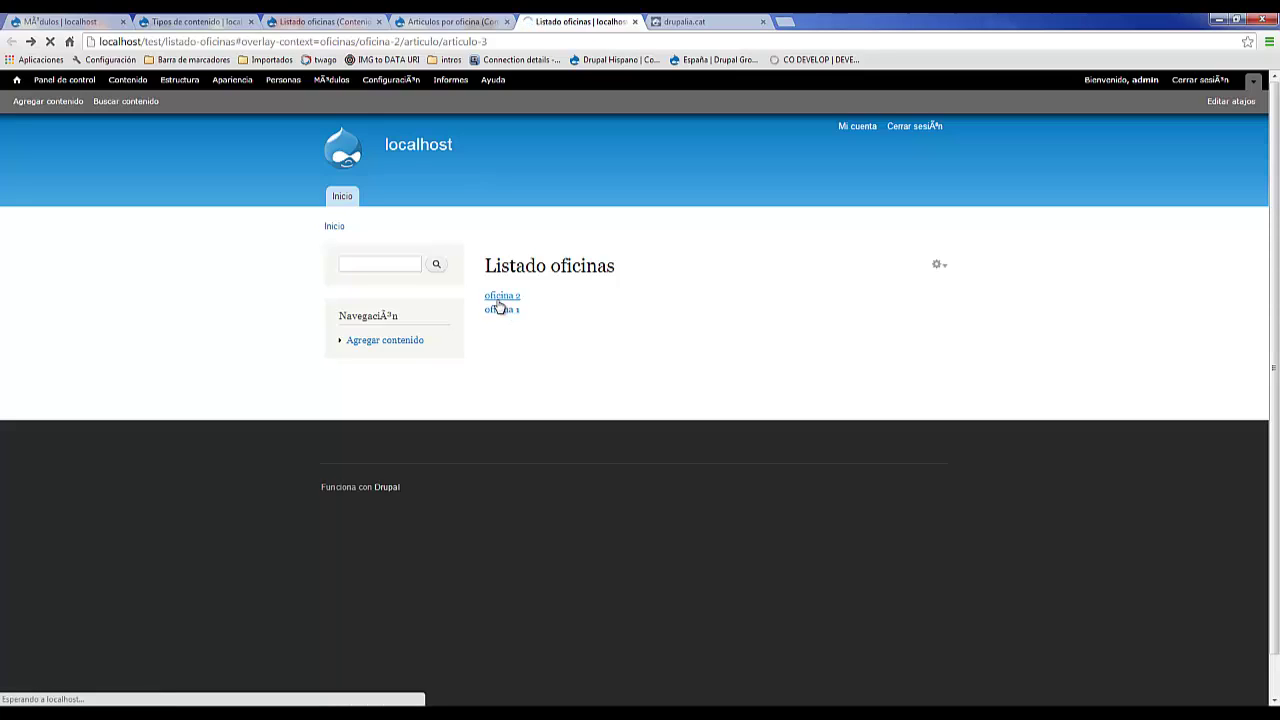
drag(489, 338, 542, 339)
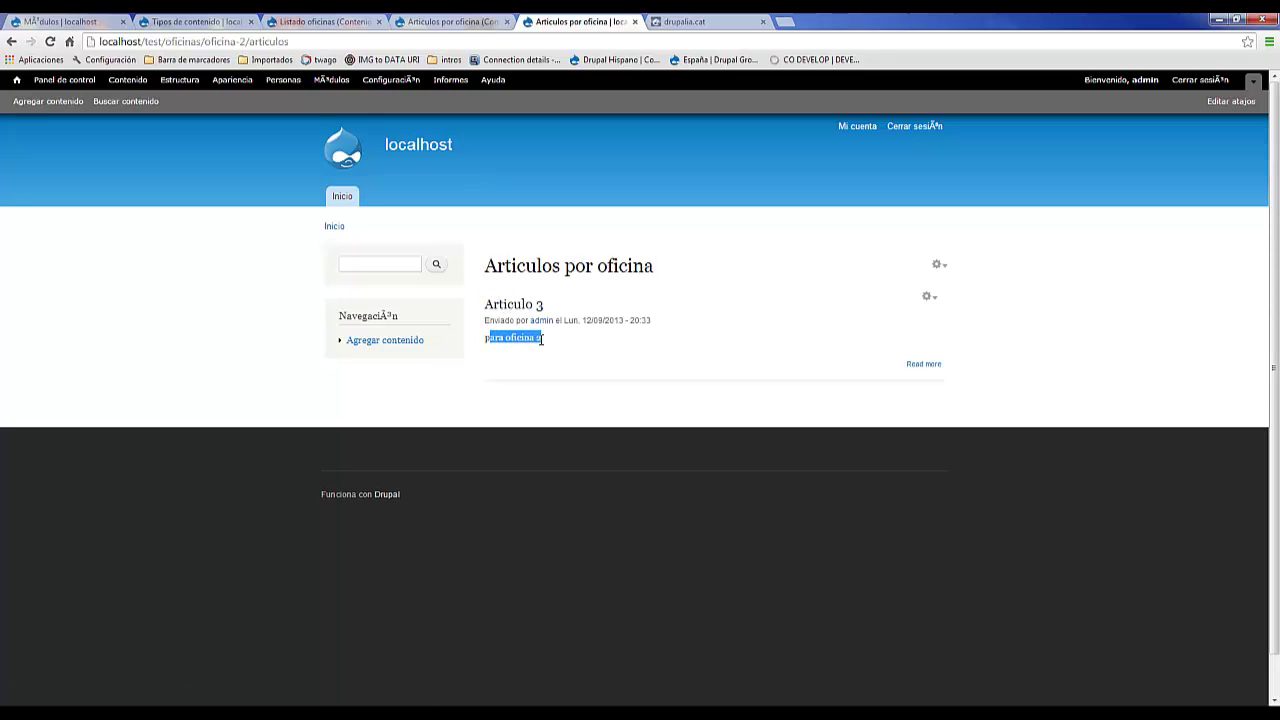
click(567, 352)
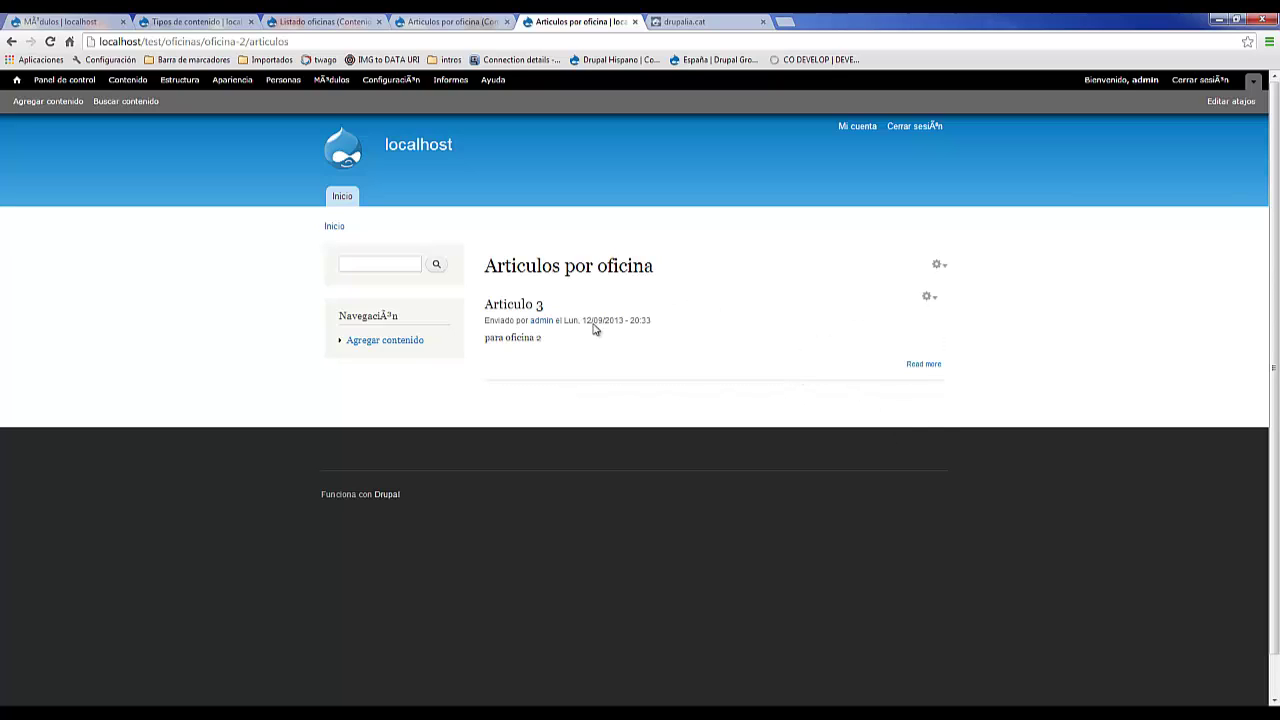
Step: Open Articulo 3 from the oficina 2 list and examine its title and the office and article parts of its URL
click(505, 311)
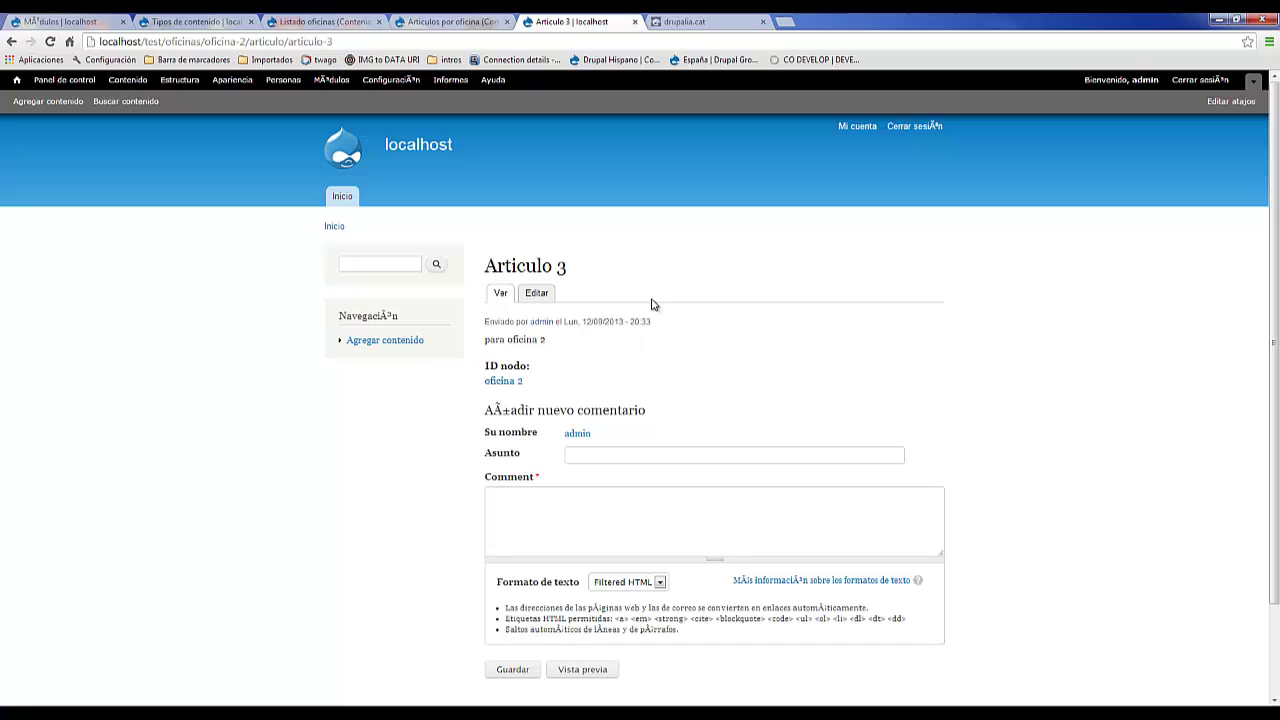
drag(583, 272, 481, 265)
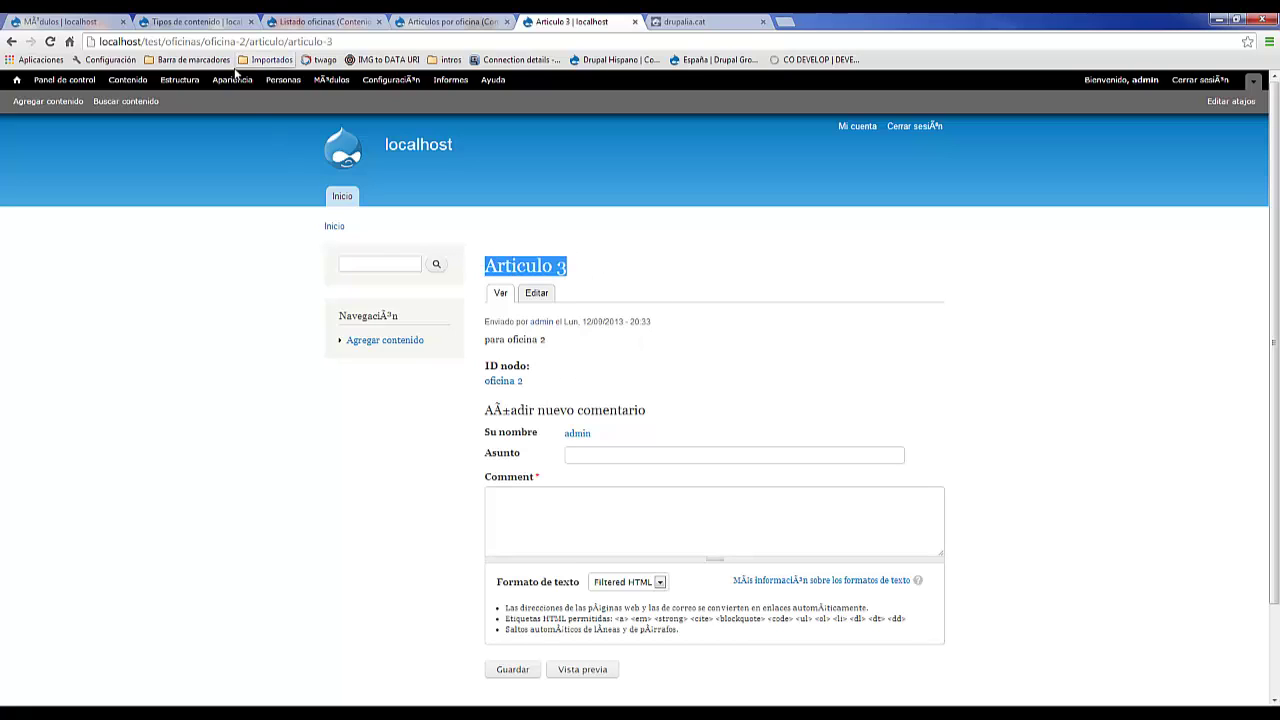
drag(205, 42, 334, 42)
click(343, 470)
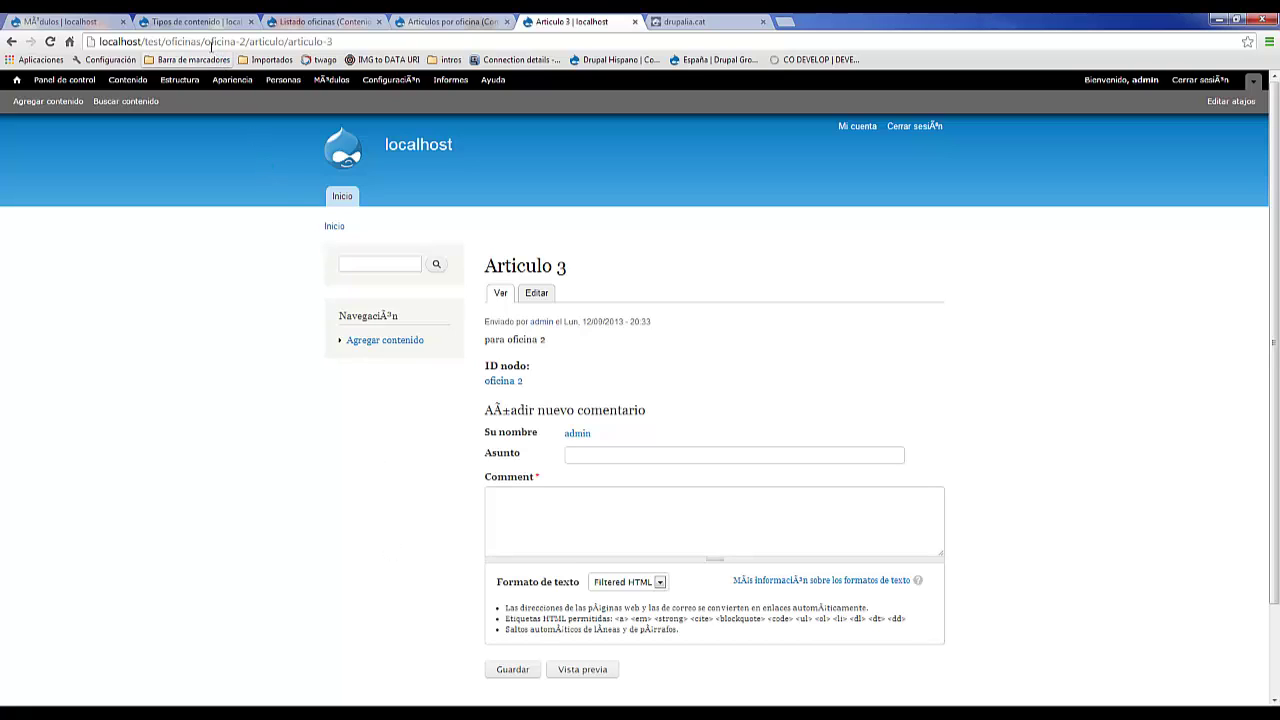
drag(205, 41, 246, 41)
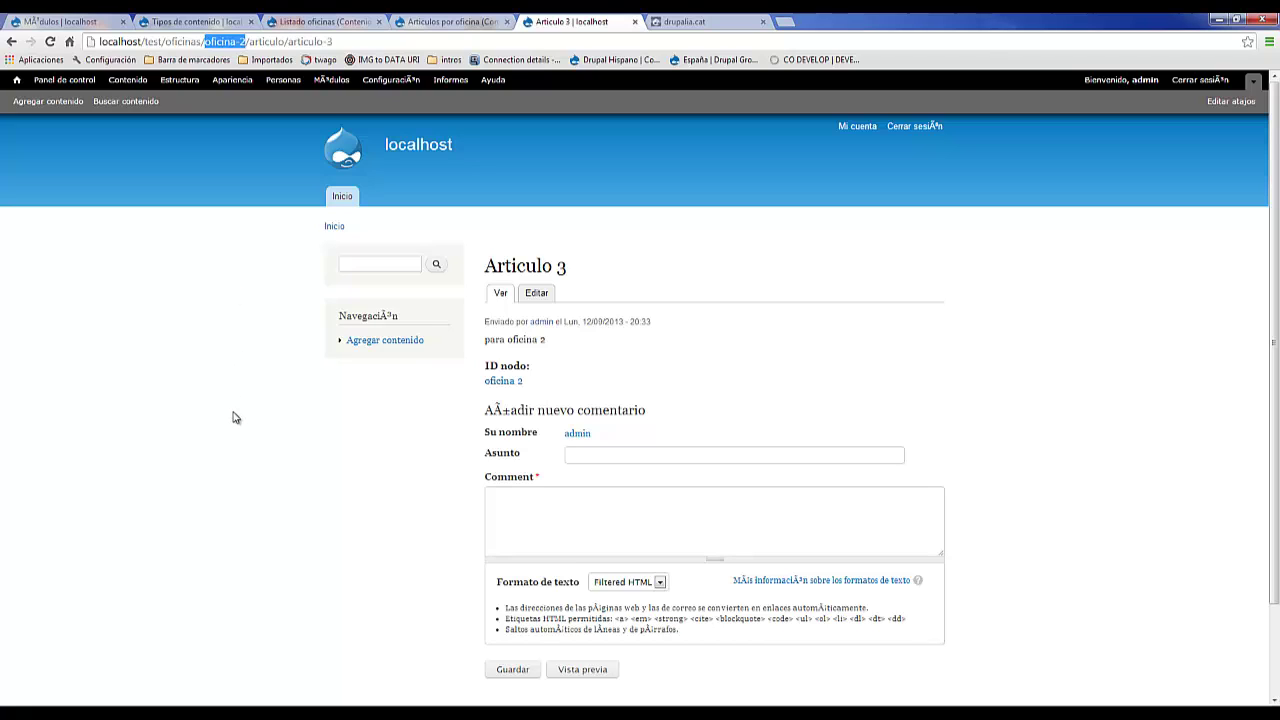
click(360, 538)
Step: Glance at the Articulos por oficina view settings and return from Articulo 3 to oficina 2's article list
click(488, 24)
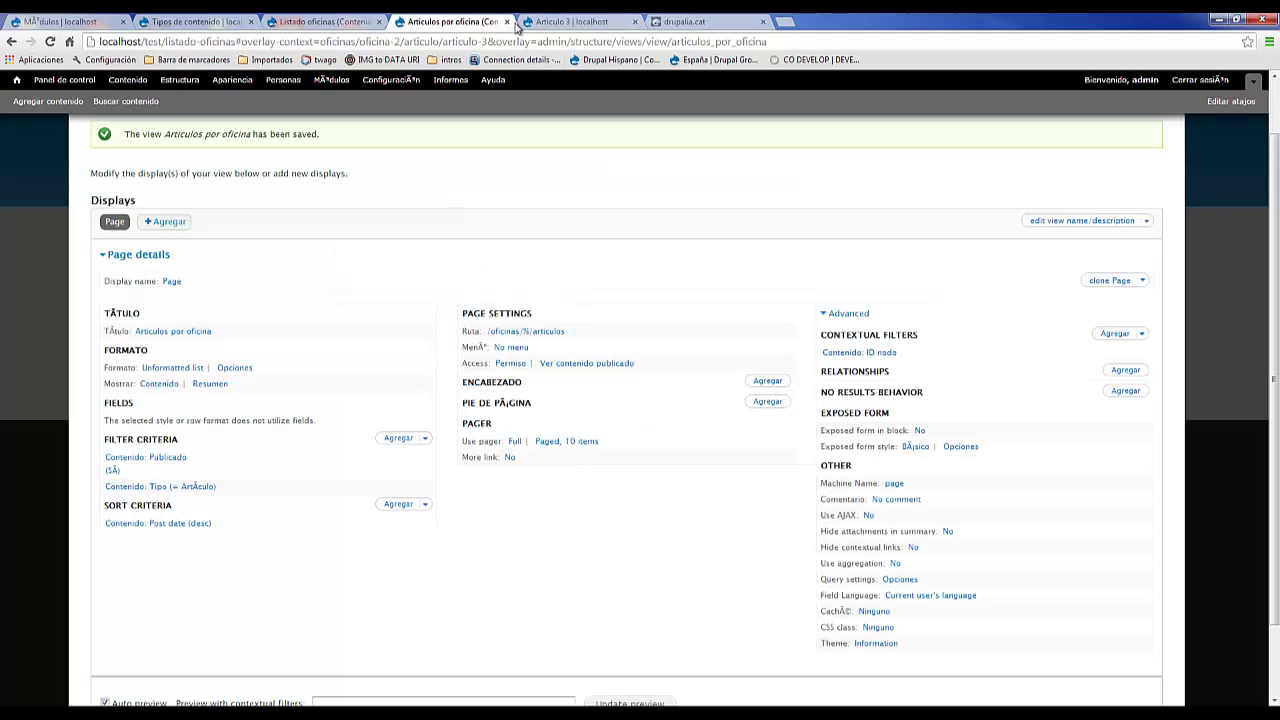
click(560, 22)
click(11, 41)
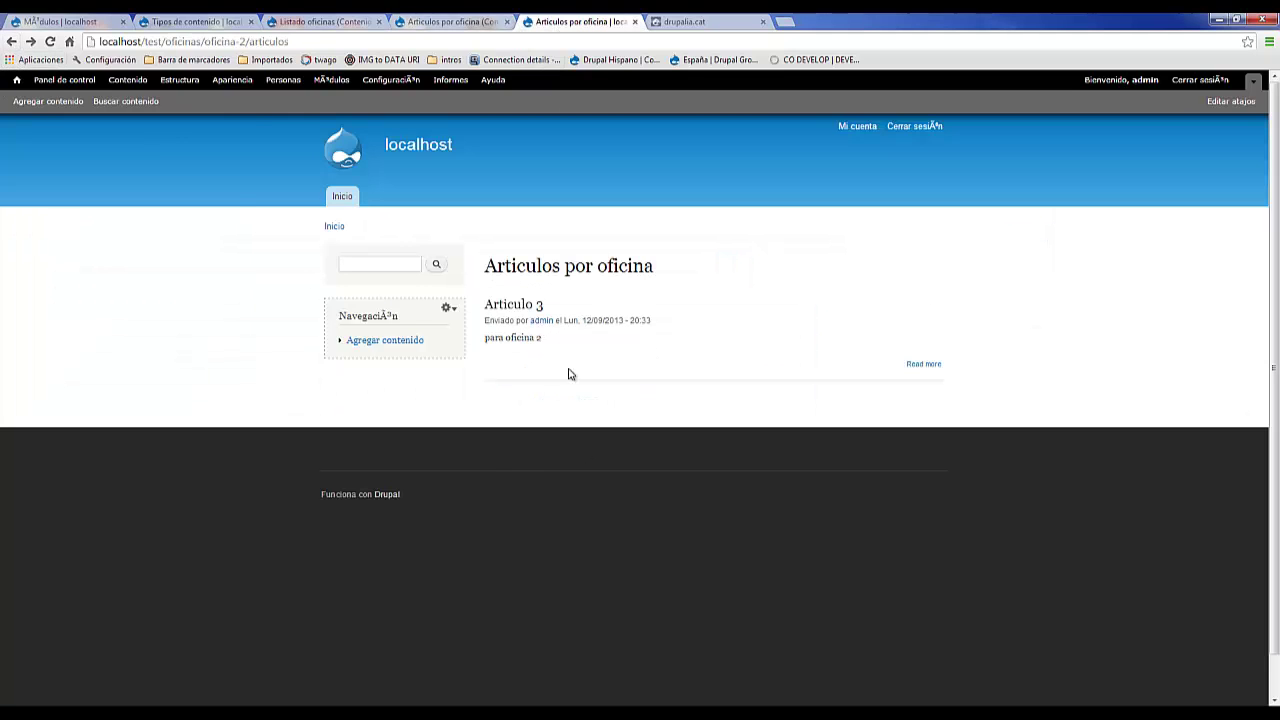